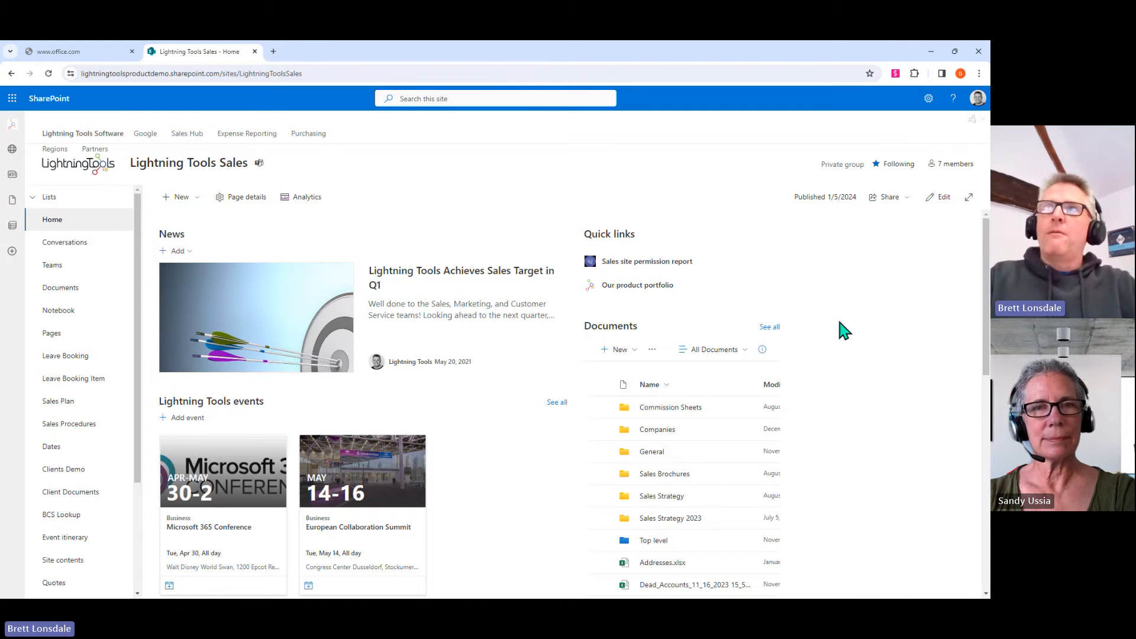
- Open the site's permissions and expand the site visitors, members and owners groups to review who has access
{"action": "left_click", "coordinate": [928, 98]}
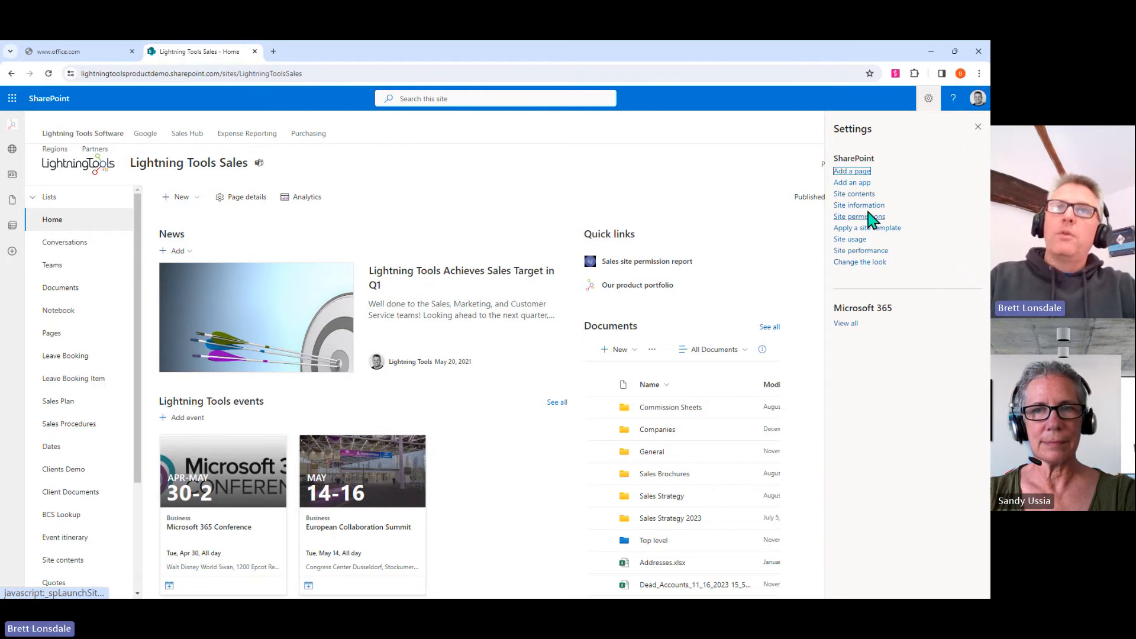
{"action": "left_click", "coordinate": [847, 217]}
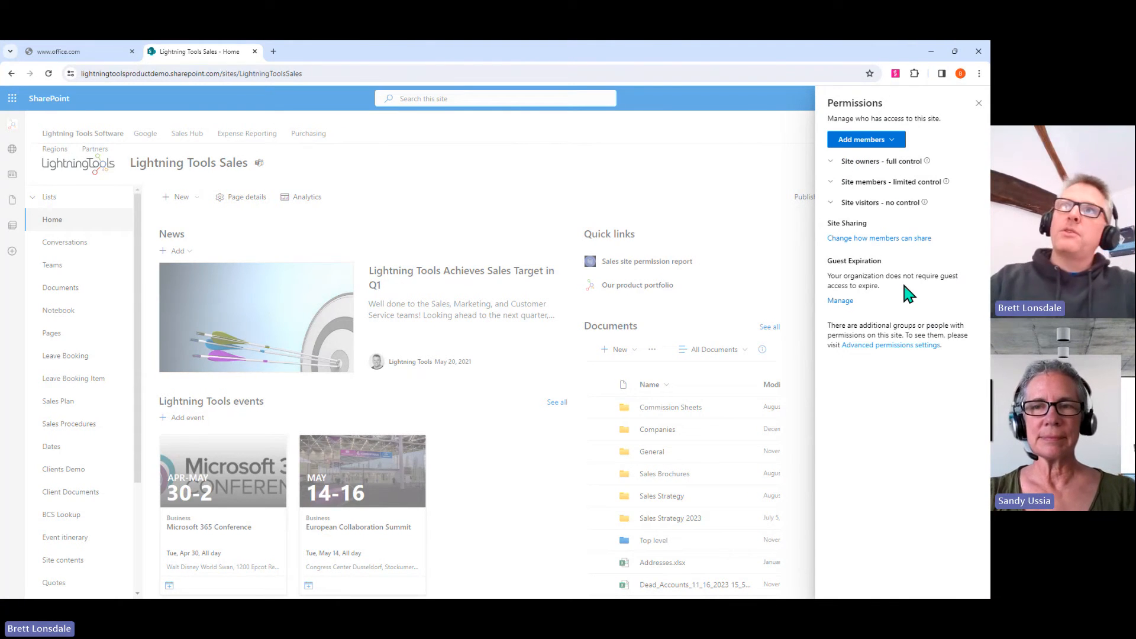
{"action": "left_click", "coordinate": [831, 202]}
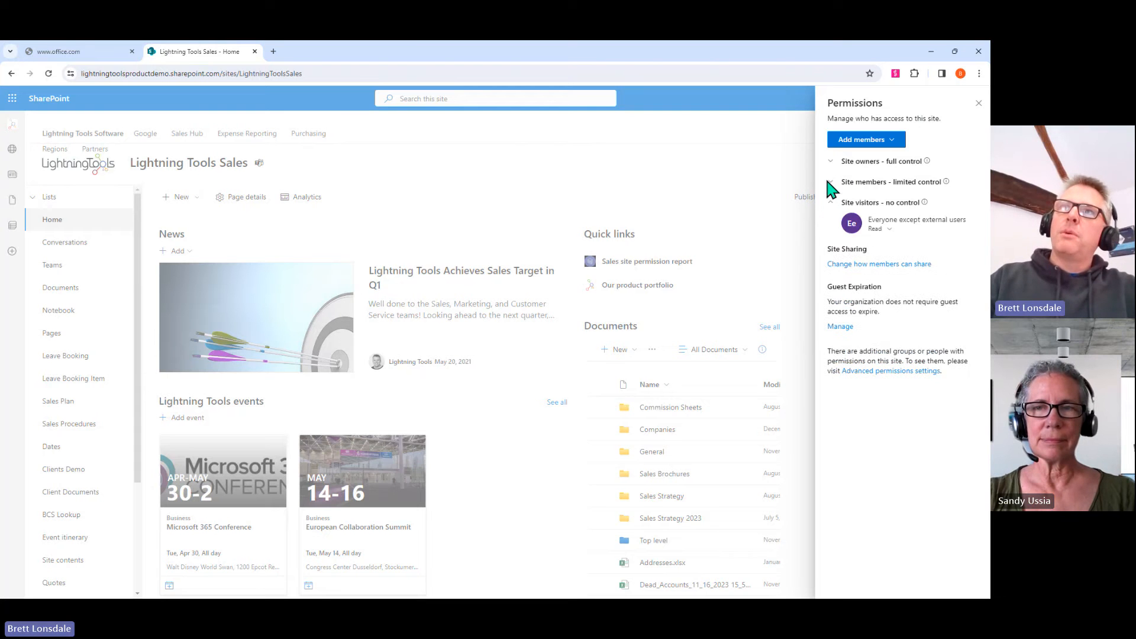
{"action": "left_click", "coordinate": [831, 183]}
{"action": "left_click", "coordinate": [831, 161]}
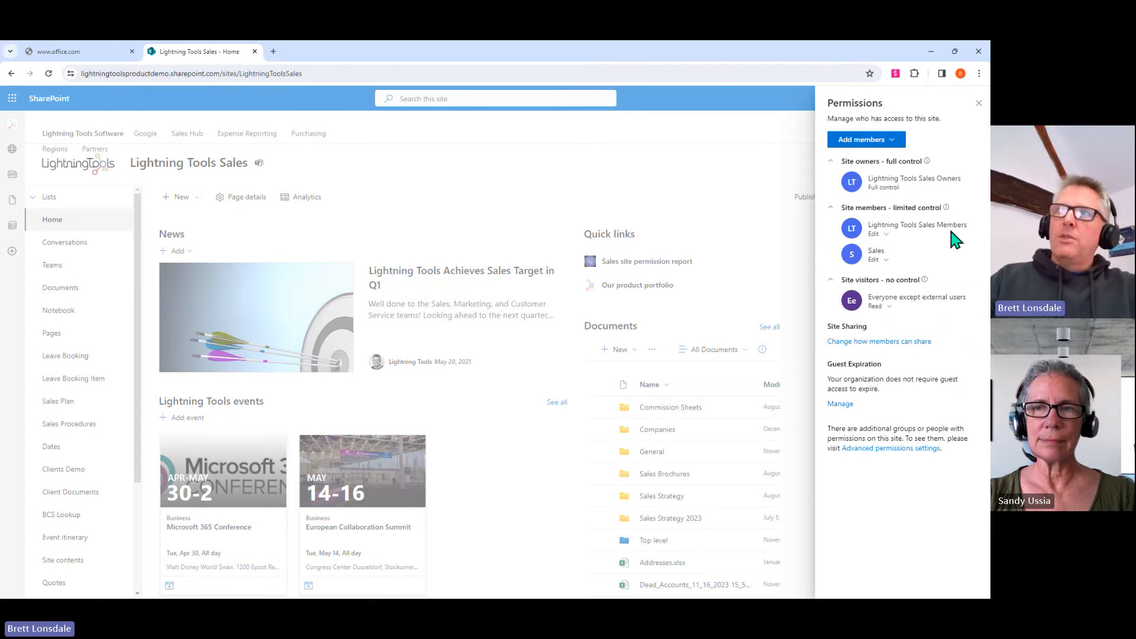
{"action": "mouse_move", "coordinate": [941, 234]}
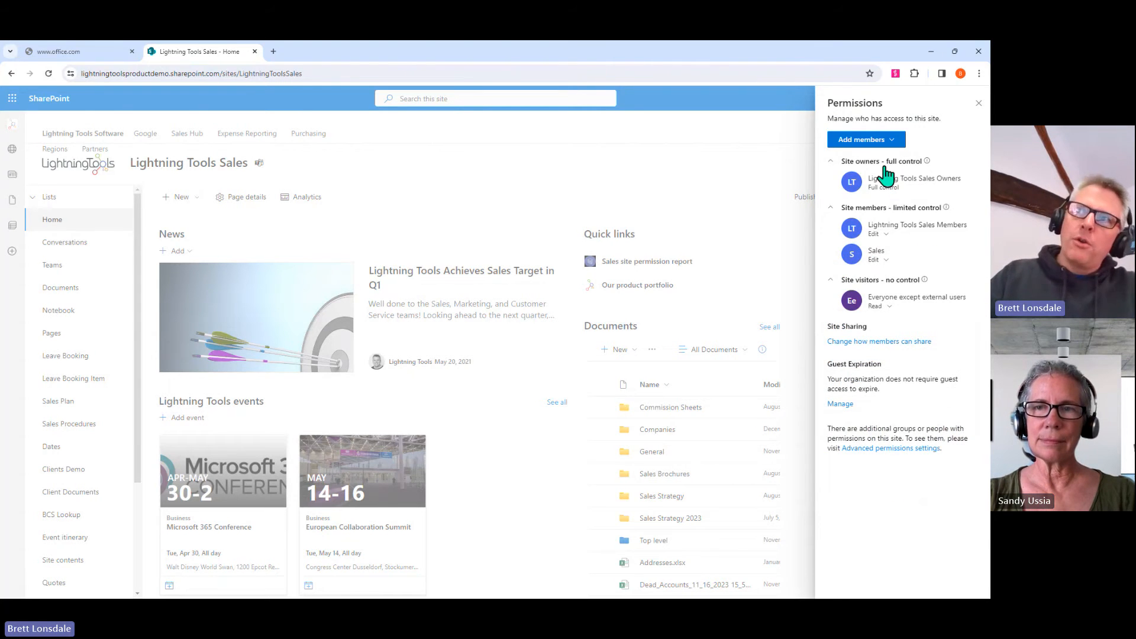
{"action": "mouse_move", "coordinate": [889, 185]}
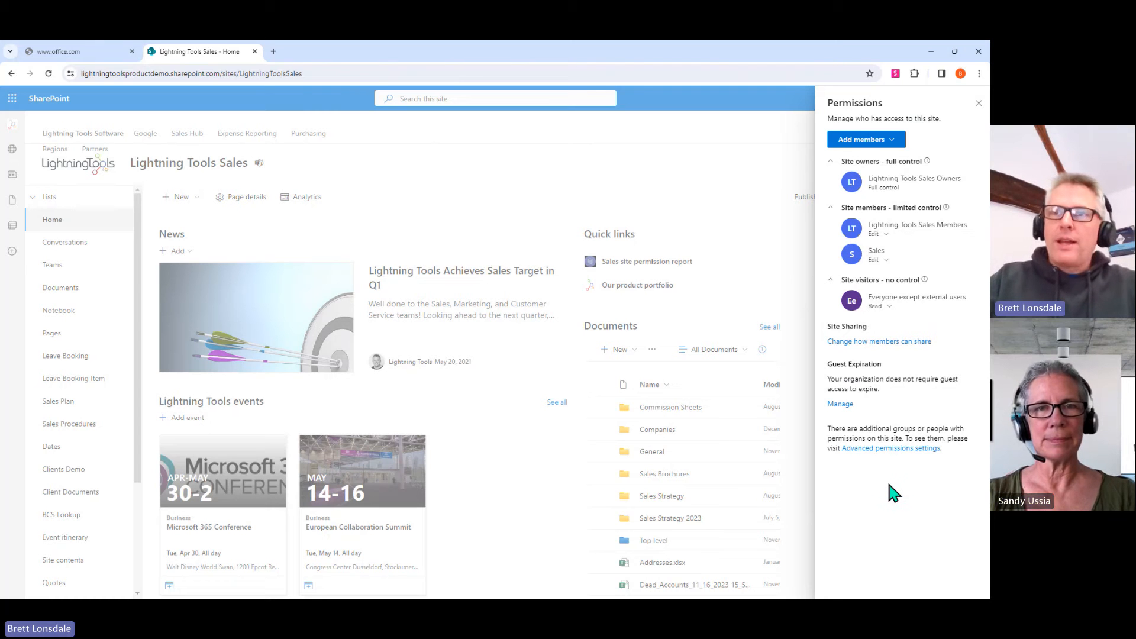
- View the site's advanced permissions settings, then return to the site home page
{"action": "left_click", "coordinate": [894, 448]}
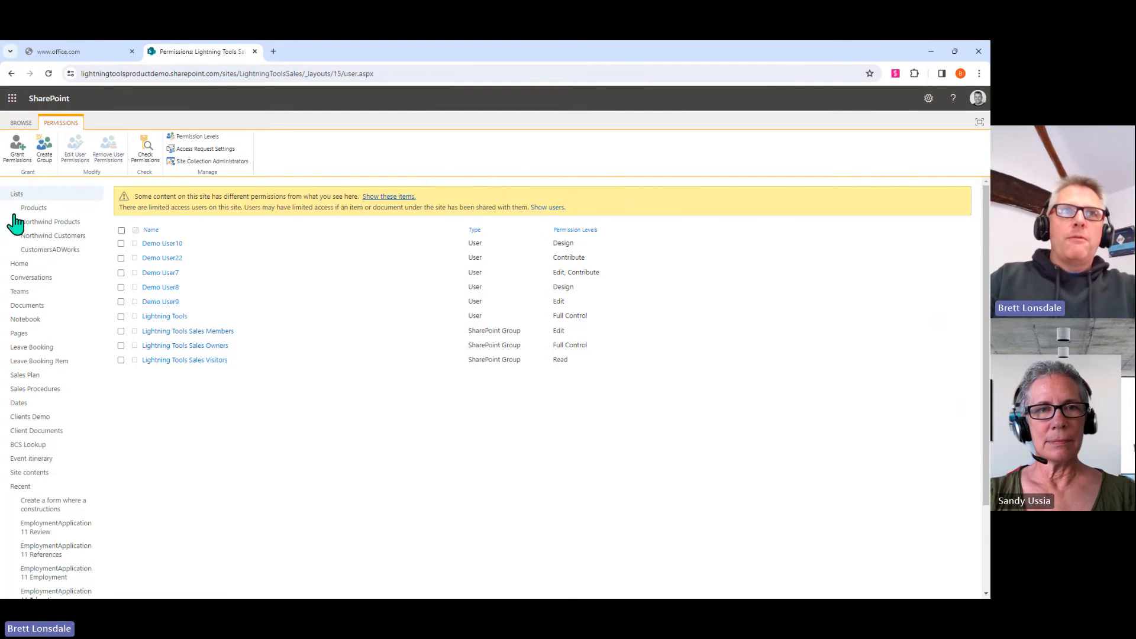
{"action": "left_click", "coordinate": [19, 264]}
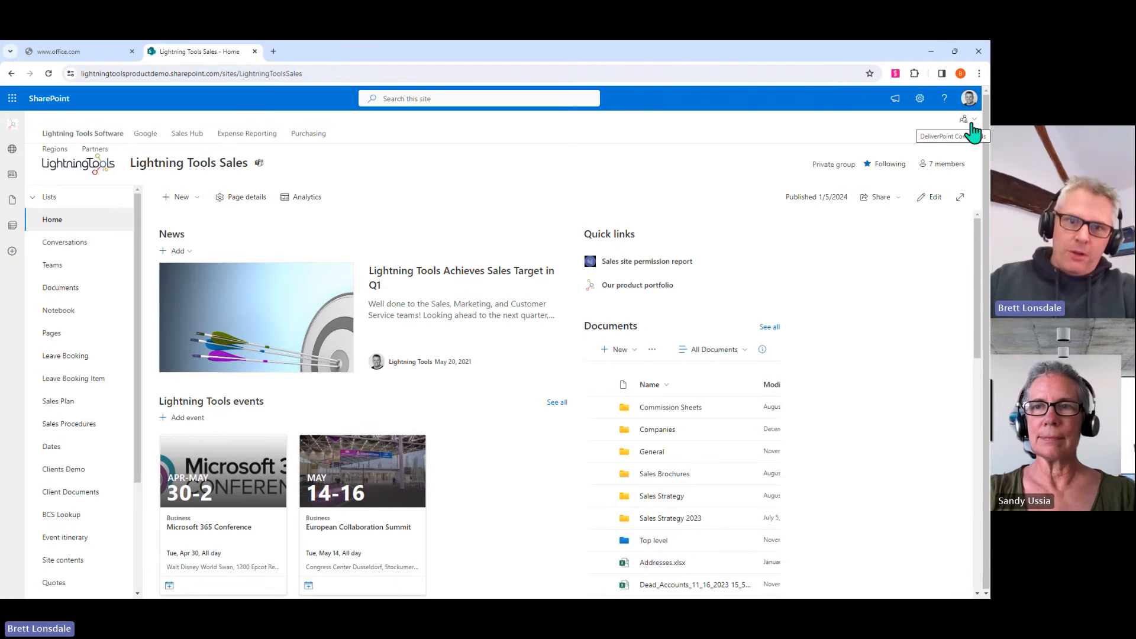
- Open the DeliverPoint dashboard for the site, look through its available reports, schedules and actions, and close it
{"action": "left_click", "coordinate": [971, 126]}
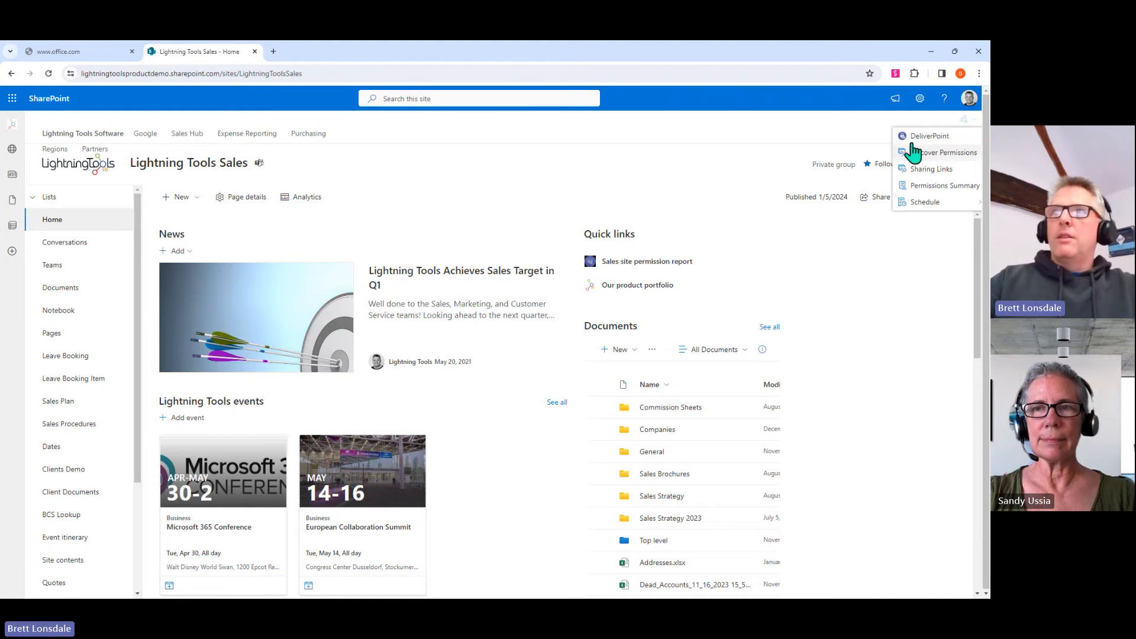
{"action": "left_click", "coordinate": [953, 137]}
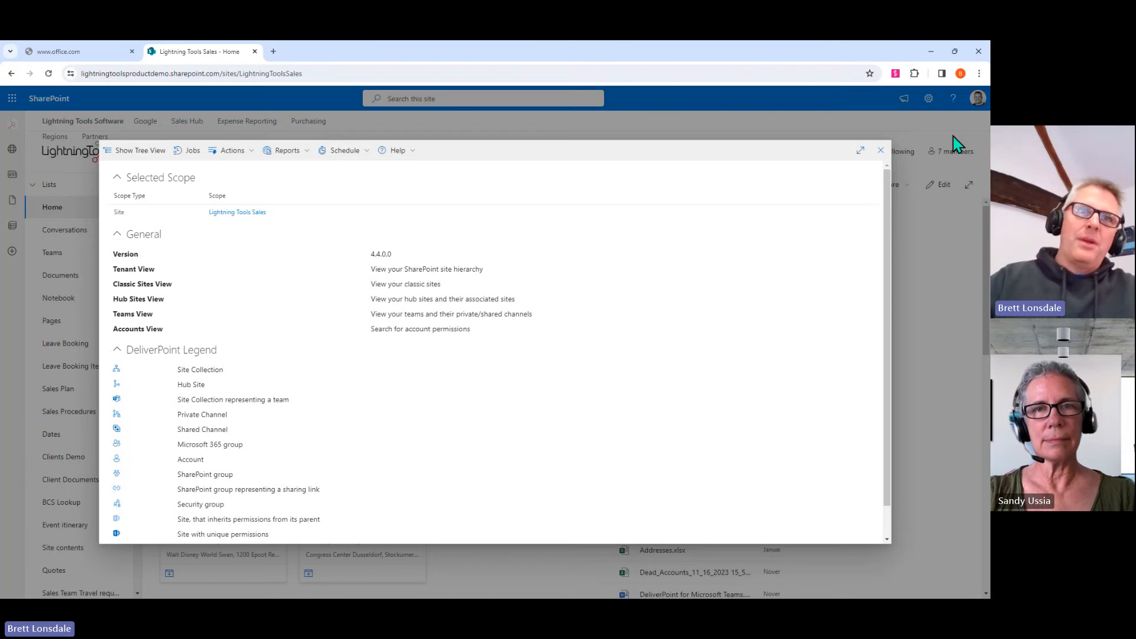
{"action": "left_click", "coordinate": [298, 151]}
{"action": "left_click", "coordinate": [343, 151]}
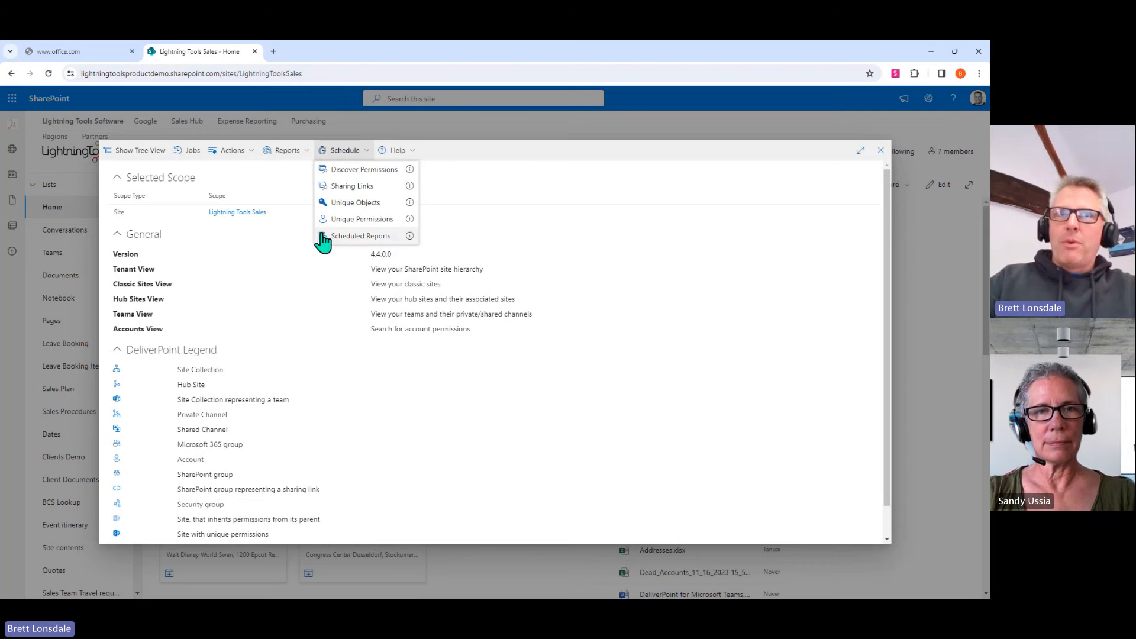
{"action": "left_click", "coordinate": [230, 152]}
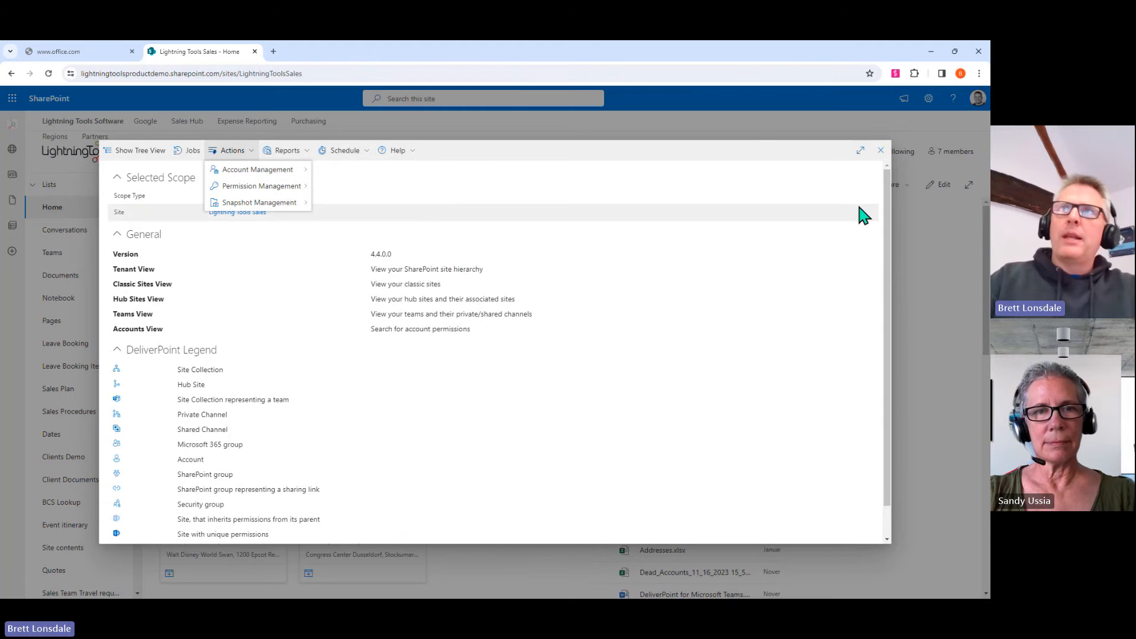
{"action": "left_click", "coordinate": [876, 155]}
{"action": "left_click", "coordinate": [879, 152]}
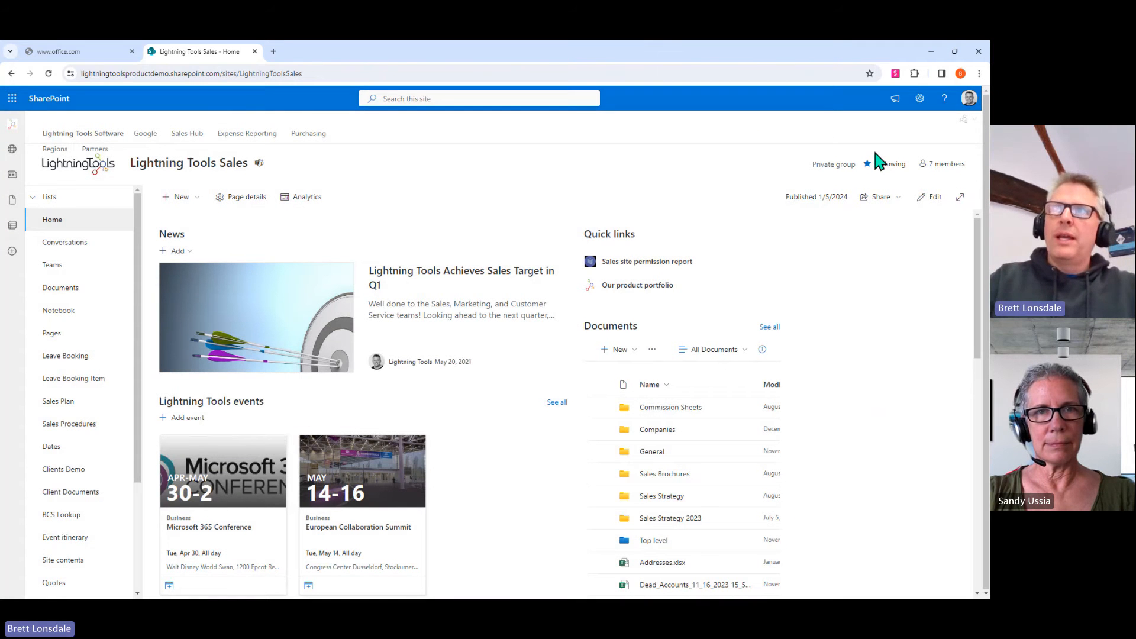
- Run DeliverPoint's Discover Permissions report for the site and look through the listed users
{"action": "left_click", "coordinate": [964, 120]}
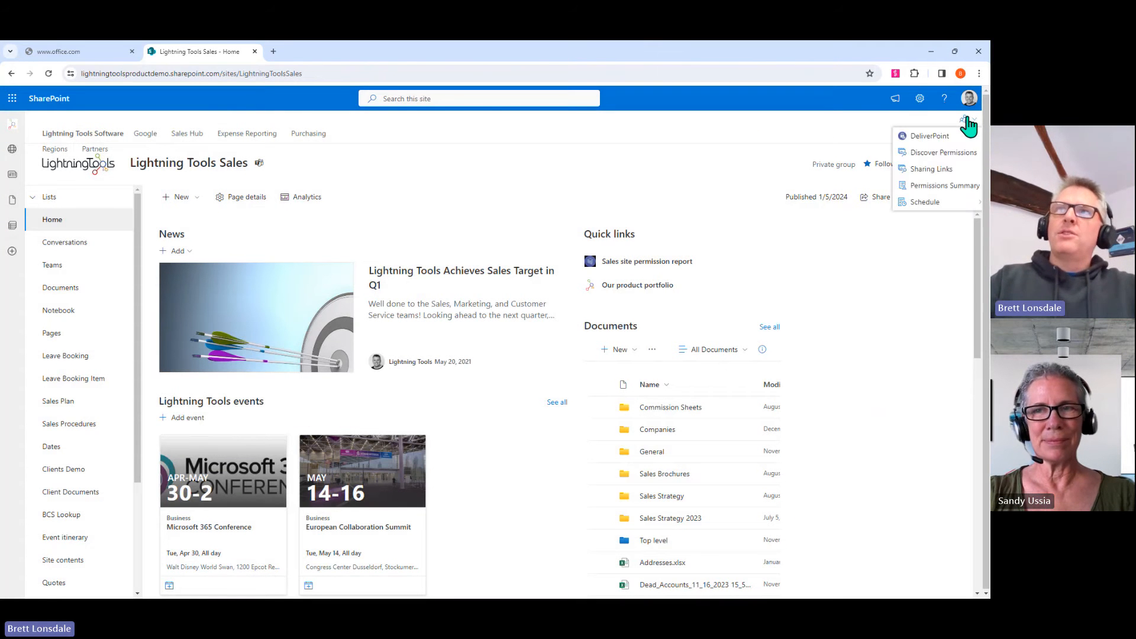
{"action": "left_click", "coordinate": [937, 157]}
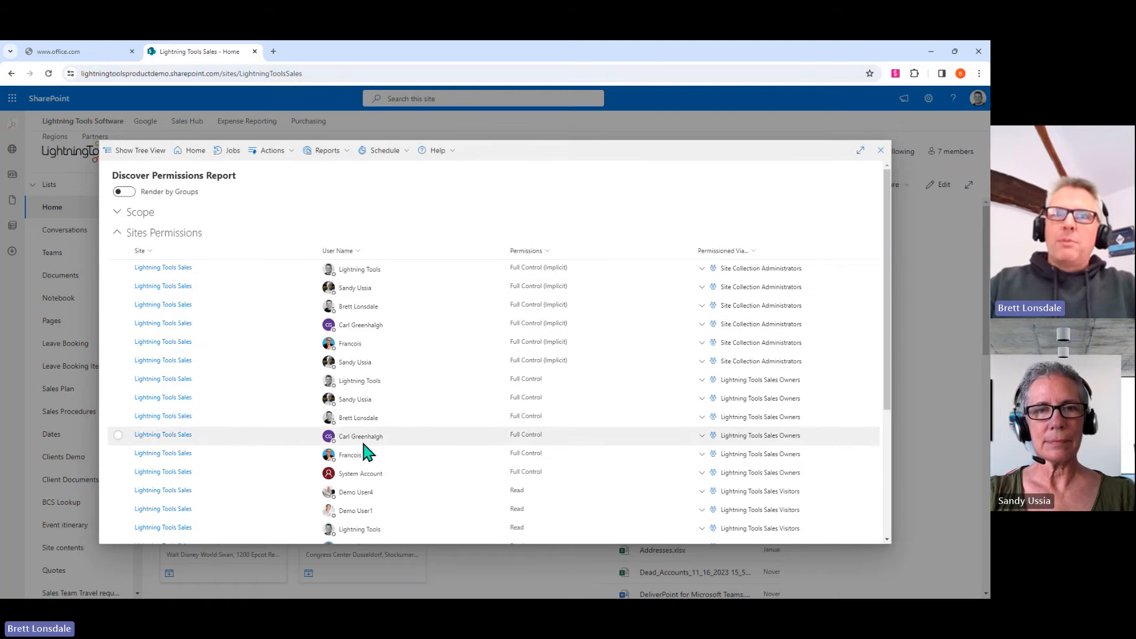
{"action": "scroll", "coordinate": [358, 482], "scroll_direction": "down", "scroll_amount": 3}
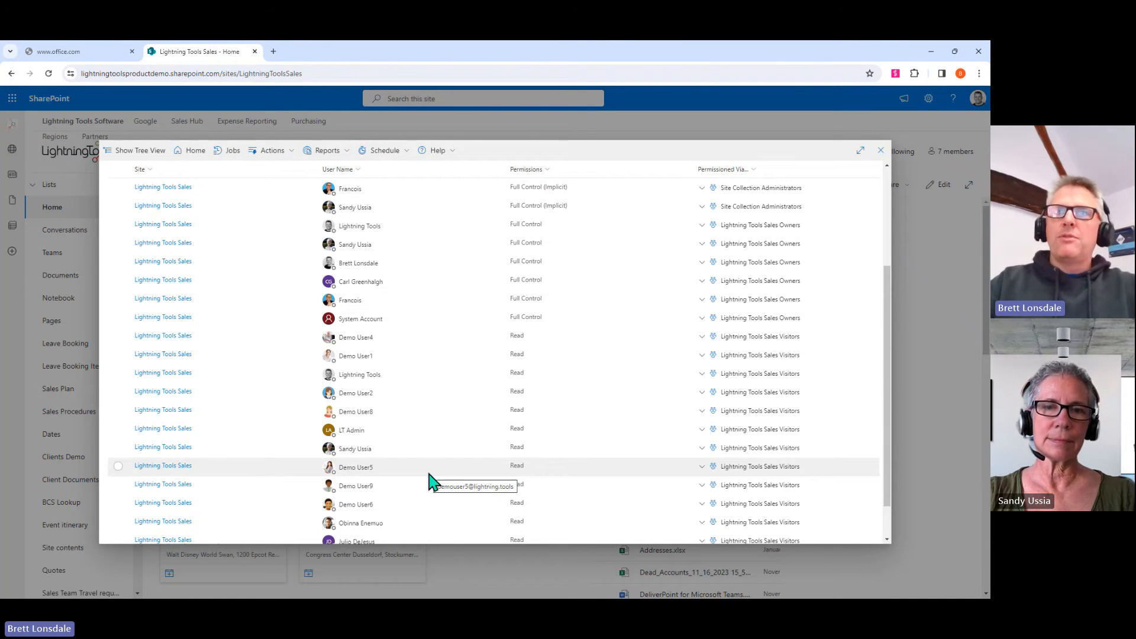
{"action": "scroll", "coordinate": [428, 479], "scroll_direction": "up", "scroll_amount": 3}
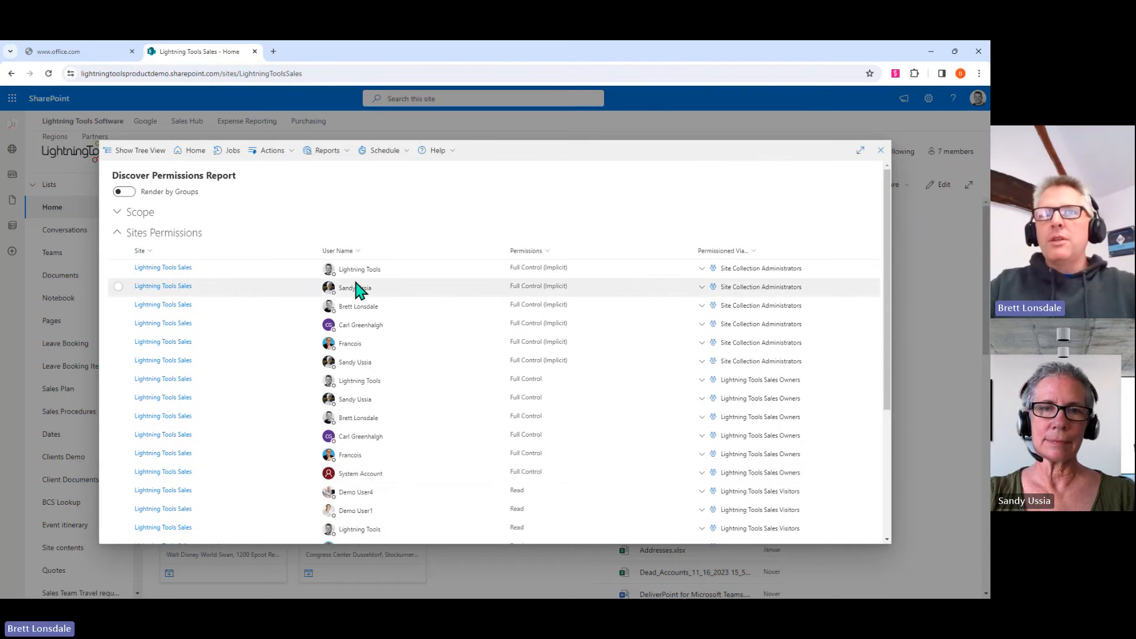
- Render the report by groups, inspect the members of Everyone except external users and Lightning Tools Sales Visitors, and return to the per-user view
{"action": "left_click", "coordinate": [129, 195]}
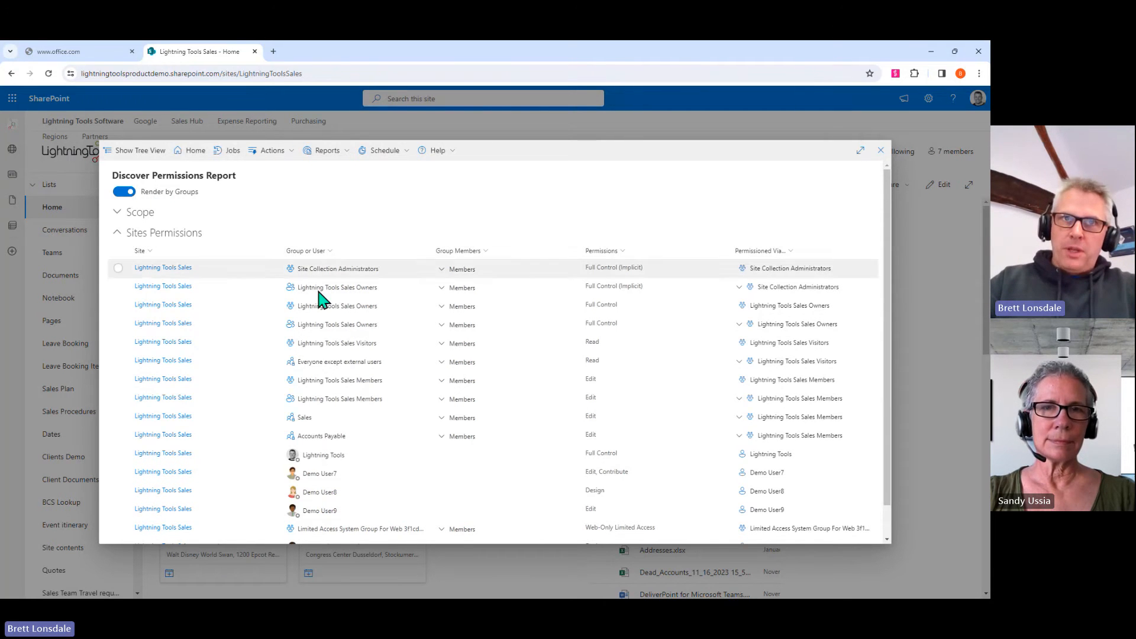
{"action": "left_click", "coordinate": [443, 365]}
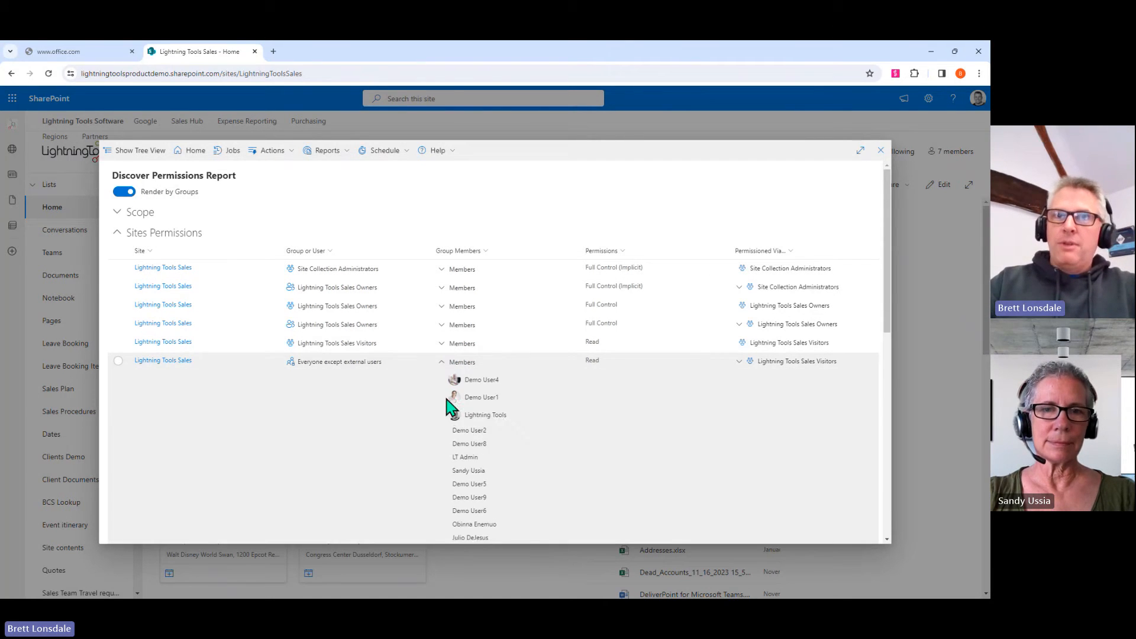
{"action": "left_click", "coordinate": [441, 362]}
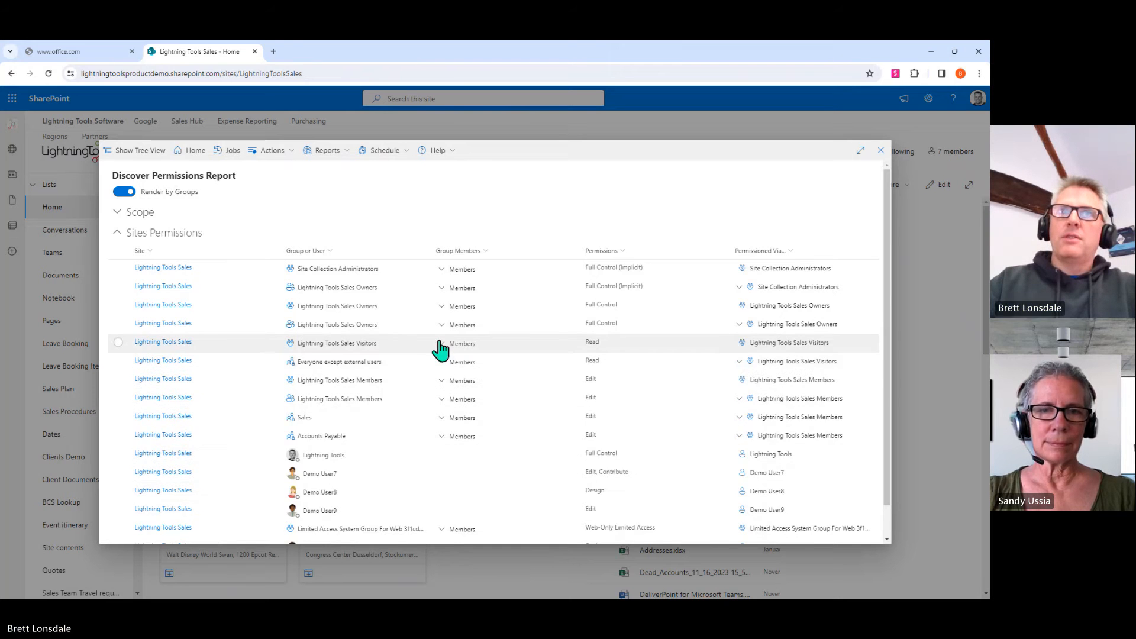
{"action": "left_click", "coordinate": [440, 343]}
{"action": "left_click", "coordinate": [440, 345]}
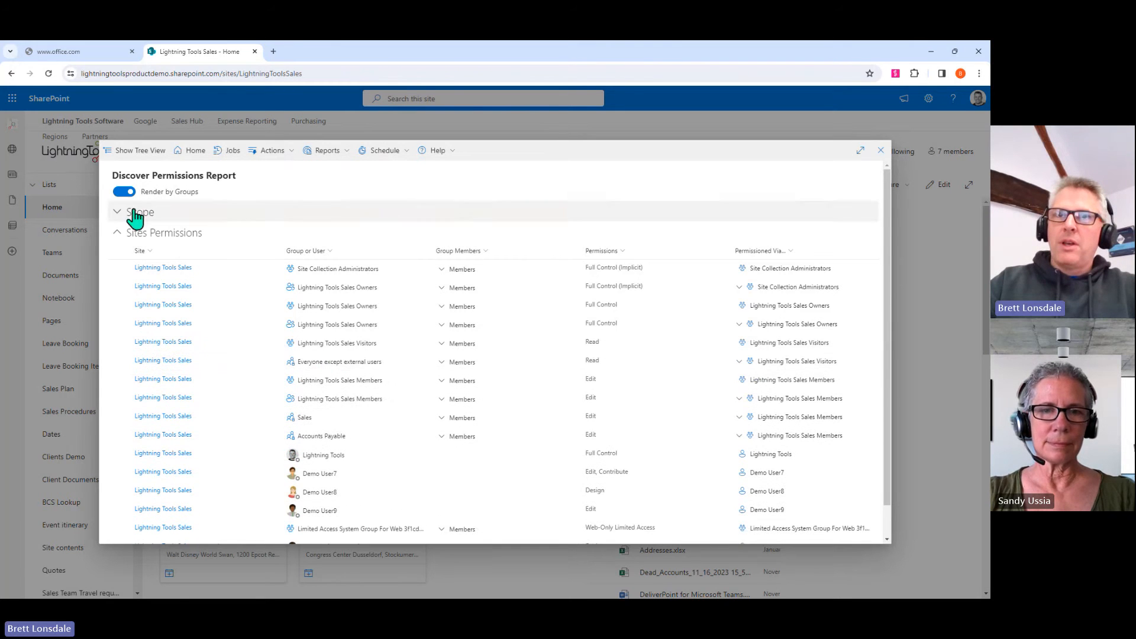
{"action": "left_click", "coordinate": [125, 192]}
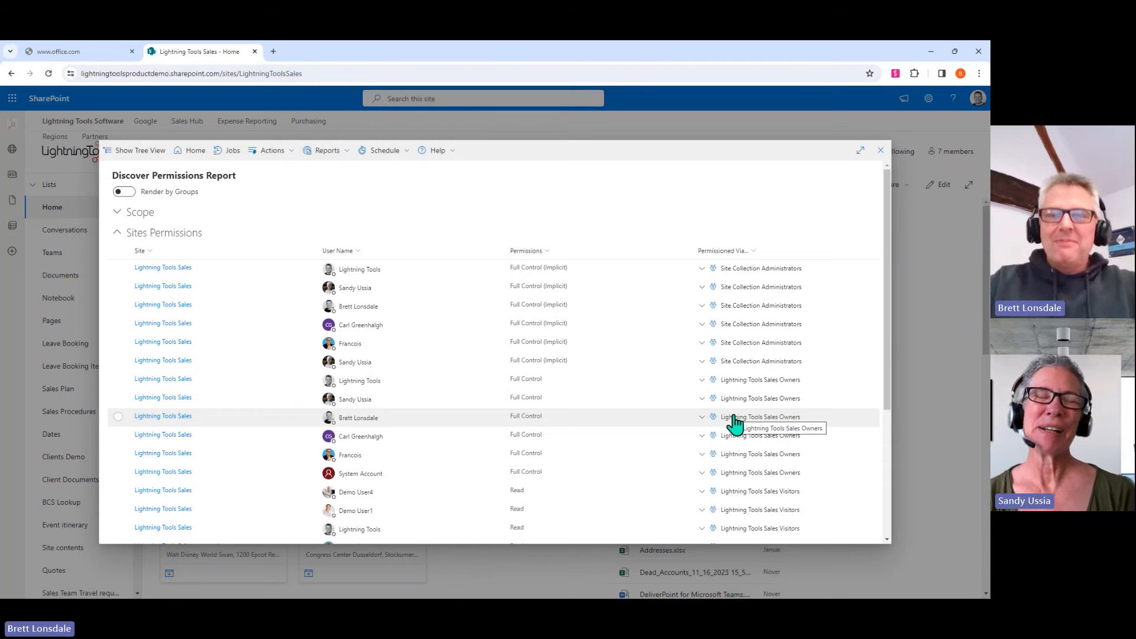
- Expand Demo User5's Lightning Tools Sales Visitors entry to examine how the Read permission is granted
{"action": "scroll", "coordinate": [734, 421], "scroll_direction": "down", "scroll_amount": 3}
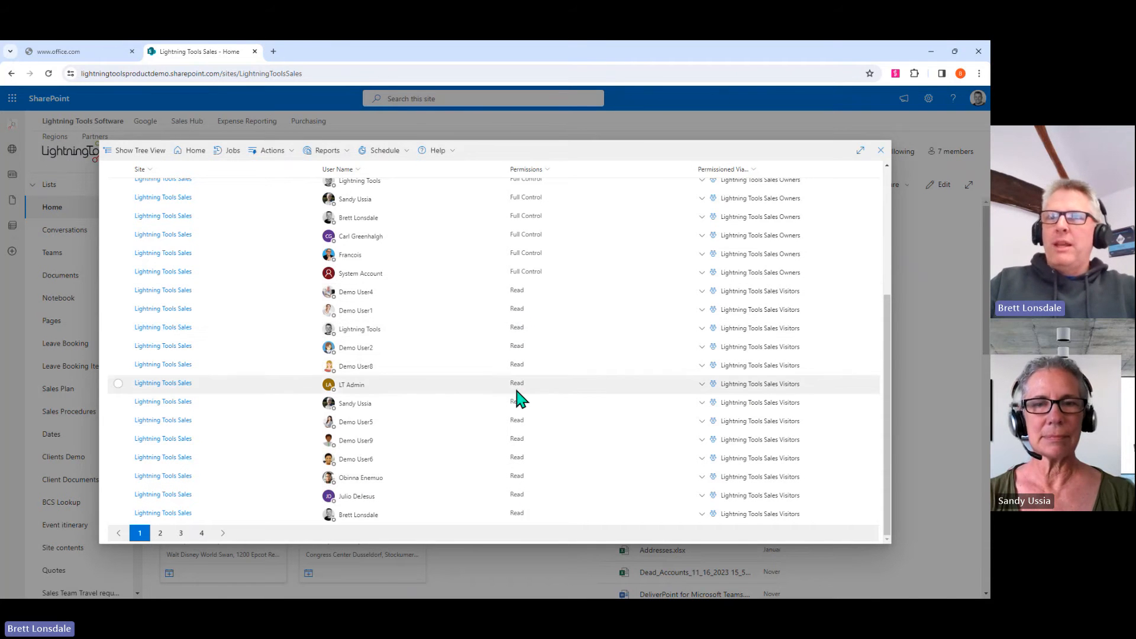
{"action": "left_click", "coordinate": [700, 421]}
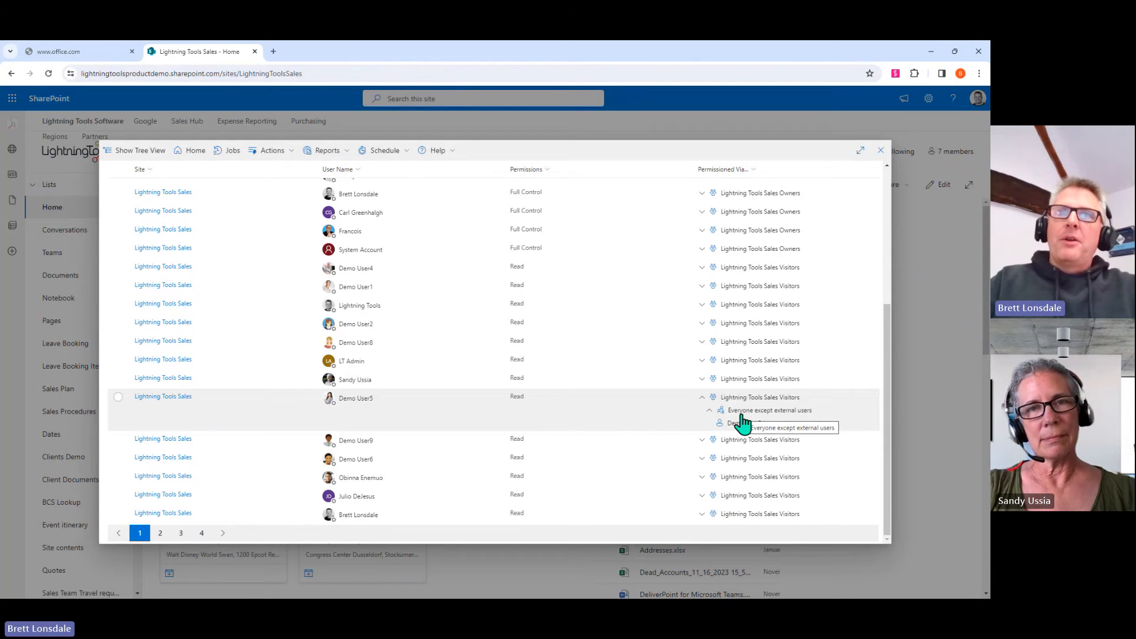
{"action": "scroll", "coordinate": [742, 423], "scroll_direction": "up", "scroll_amount": 5}
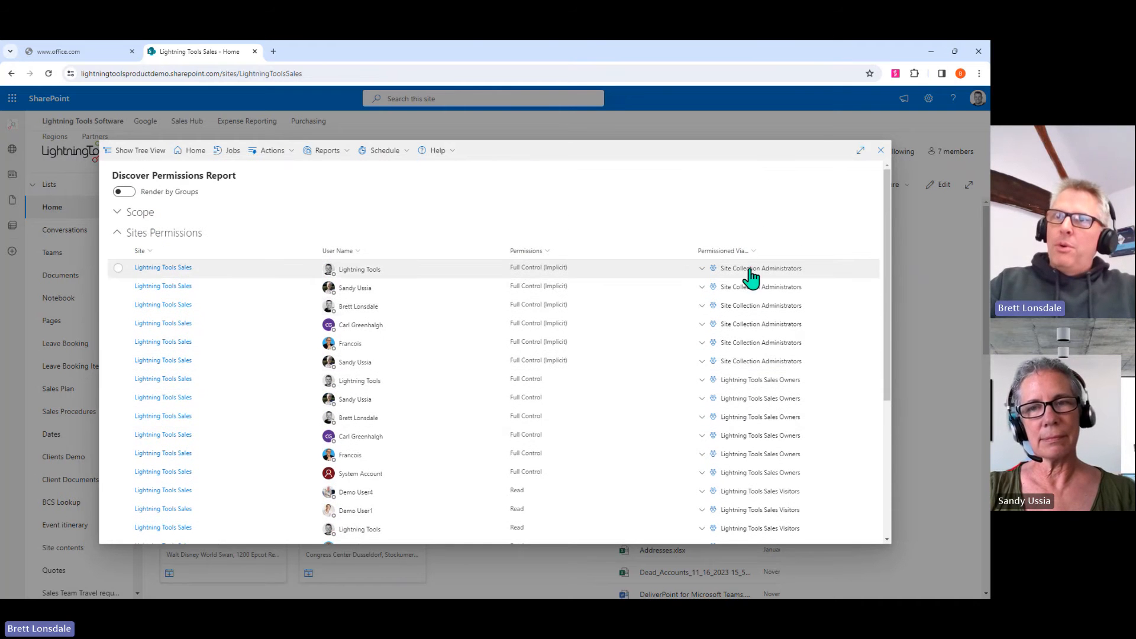
- Filter the report so that Permissioned Via Display Name is All Not Like "Everyone except external users"
{"action": "left_click", "coordinate": [750, 253]}
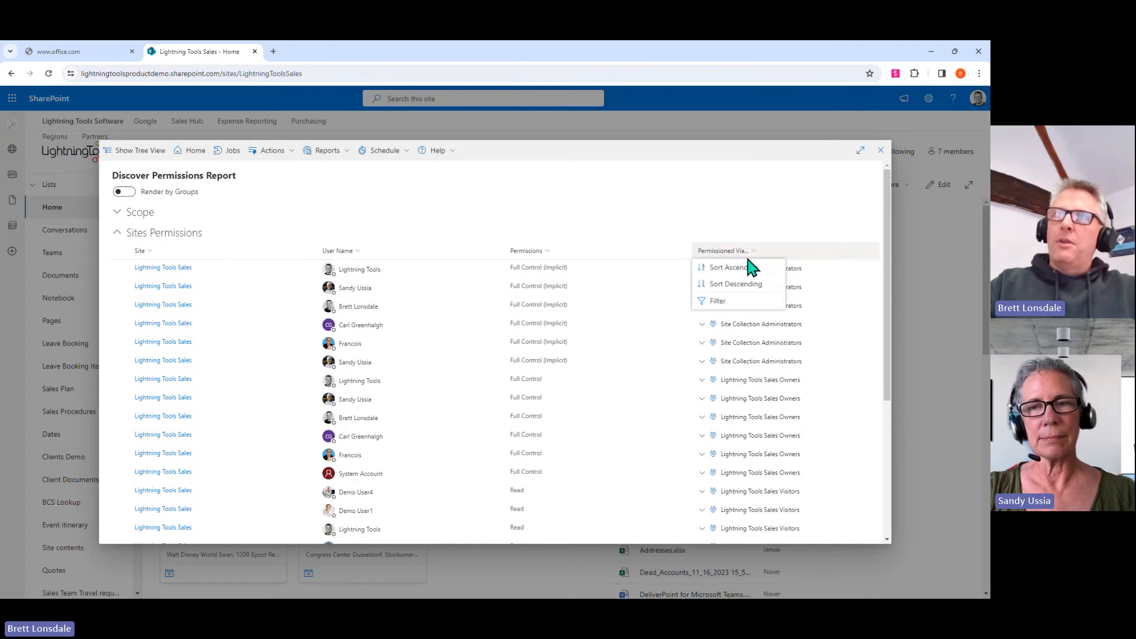
{"action": "left_click", "coordinate": [736, 301]}
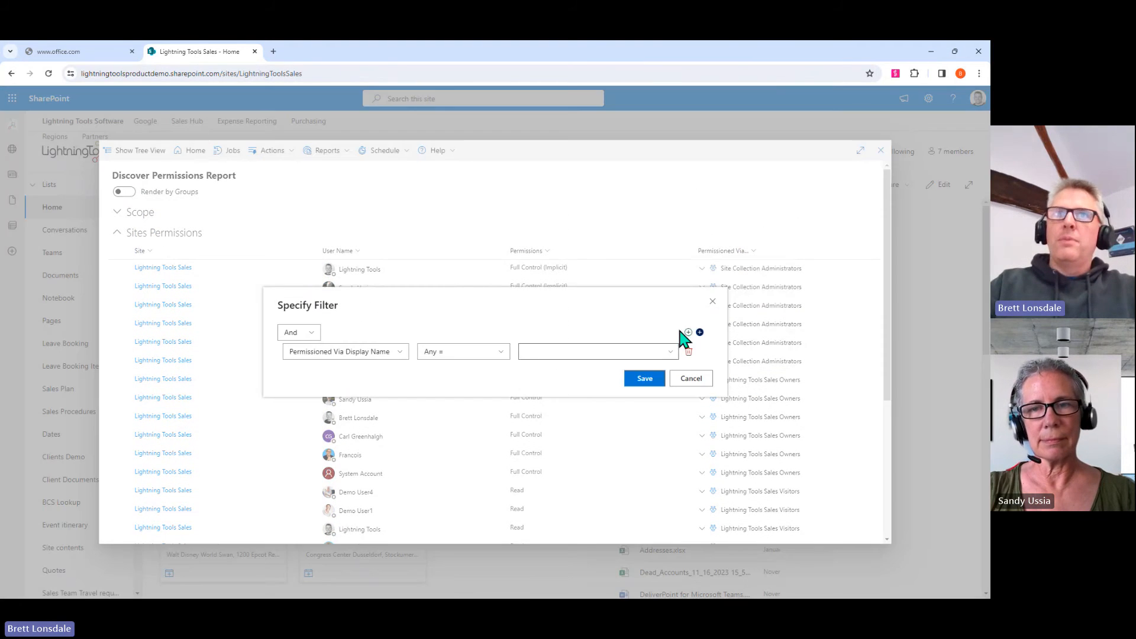
{"action": "left_click", "coordinate": [463, 357]}
{"action": "left_click", "coordinate": [469, 413]}
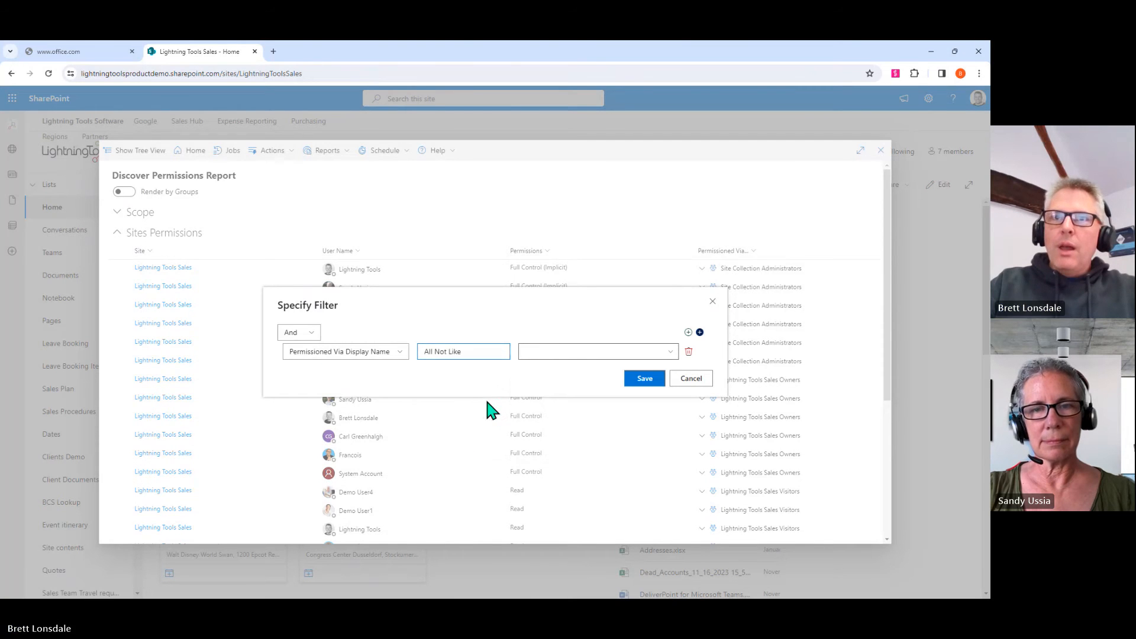
{"action": "left_click", "coordinate": [550, 355]}
{"action": "type", "text": "Everyone except external users"}
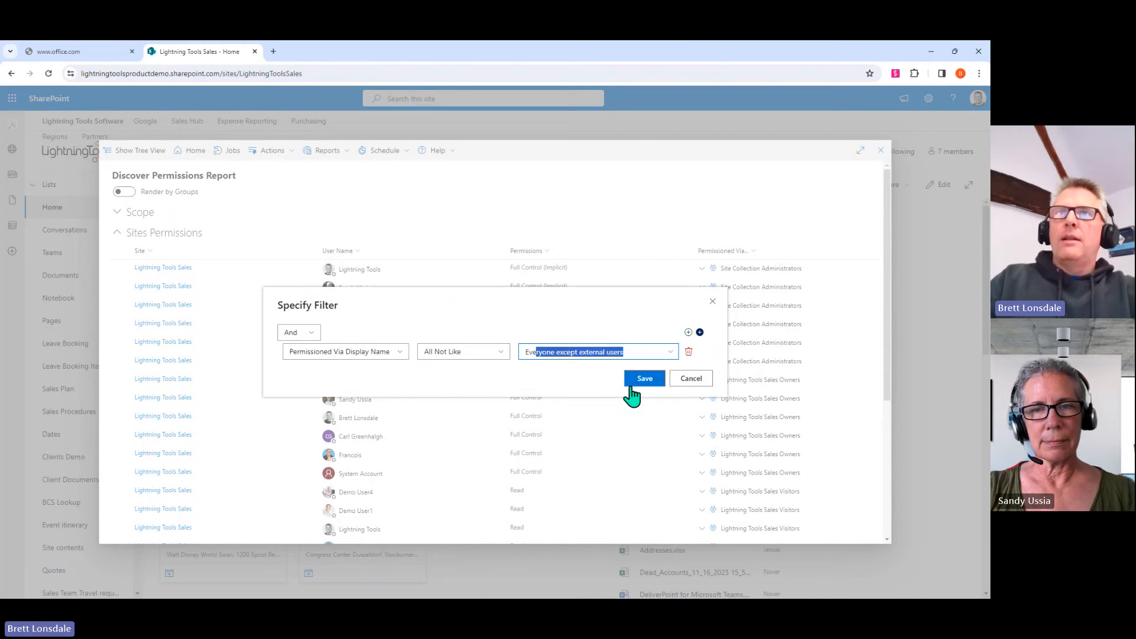
{"action": "left_click", "coordinate": [631, 385]}
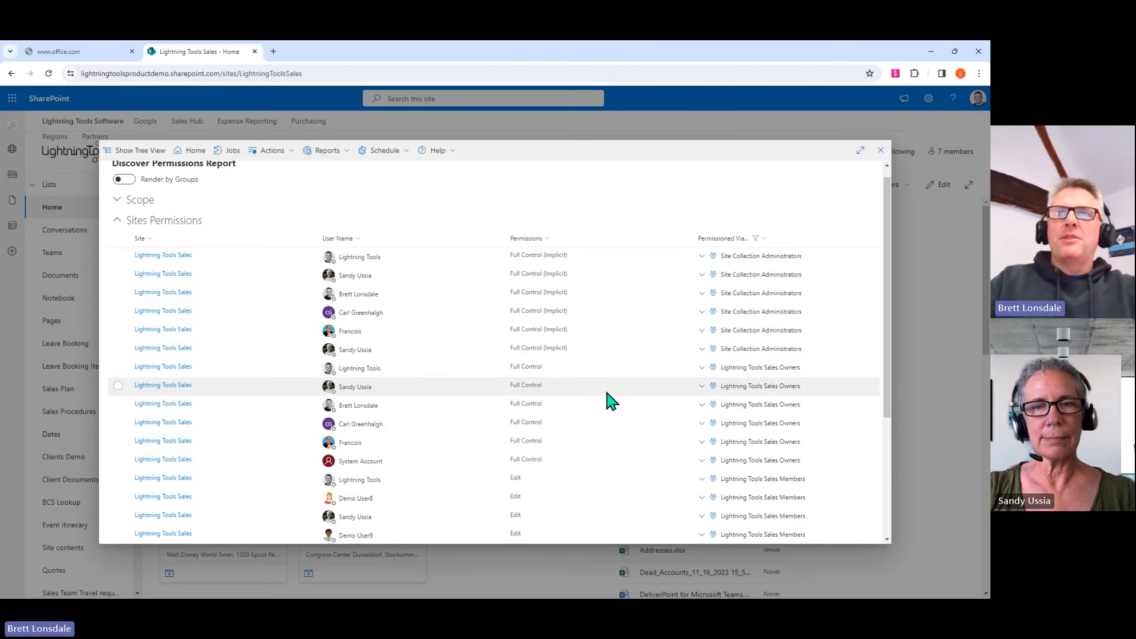
- Expand the Permissioned Via entries of Demo User4, the Demo User9 row directly above, and Demo User12 to trace their Edit access
{"action": "scroll", "coordinate": [606, 392], "scroll_direction": "down", "scroll_amount": 2}
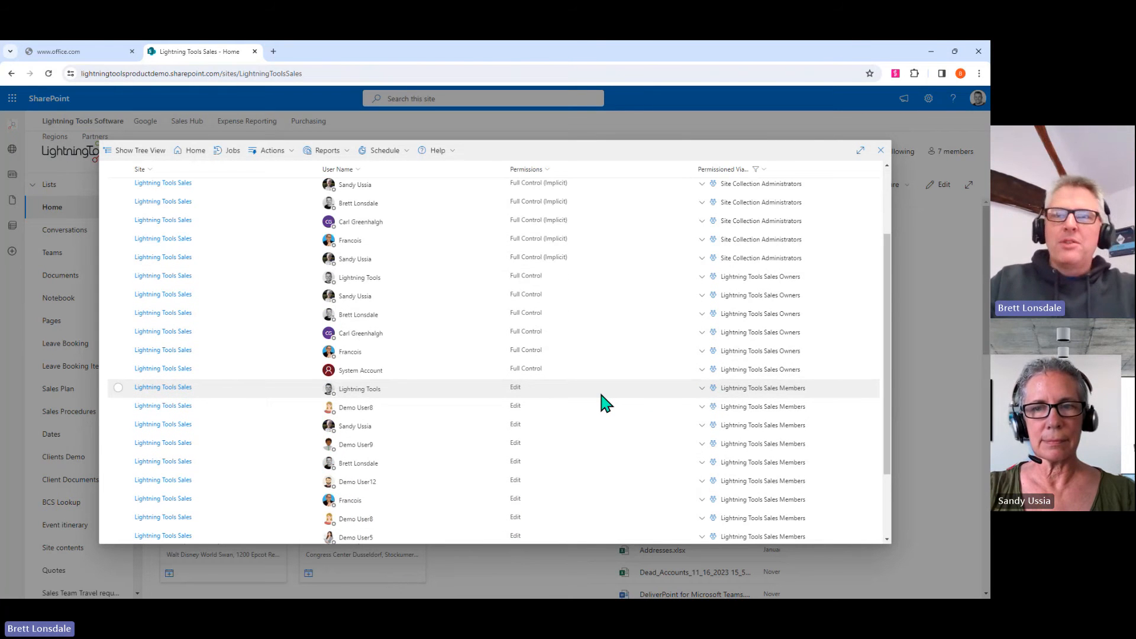
{"action": "scroll", "coordinate": [615, 390], "scroll_direction": "down", "scroll_amount": 3}
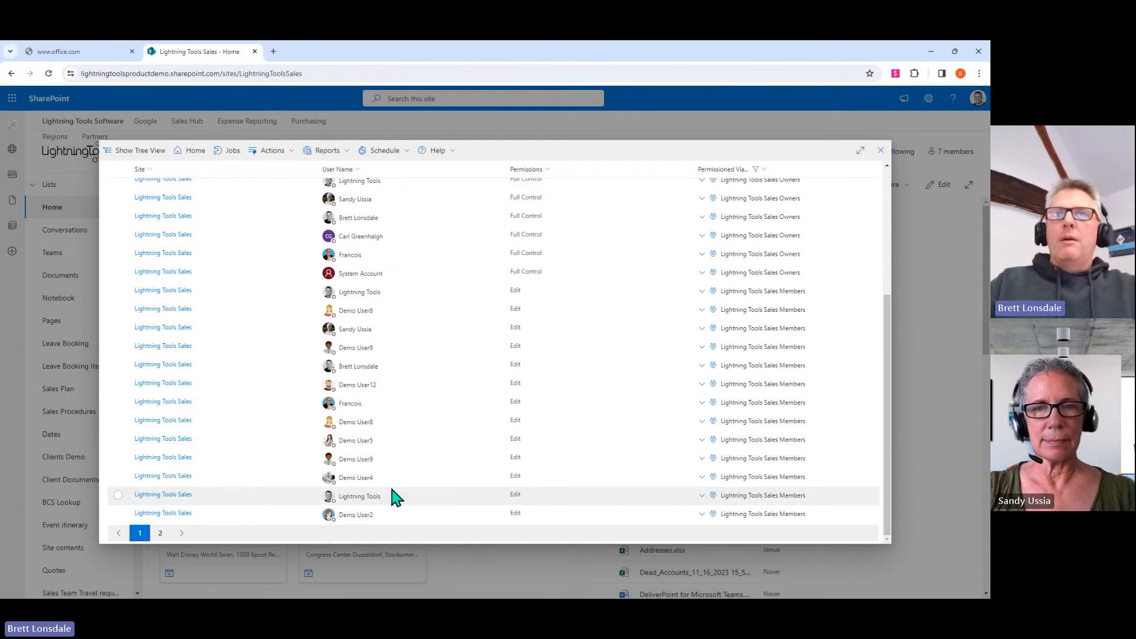
{"action": "left_click", "coordinate": [701, 476]}
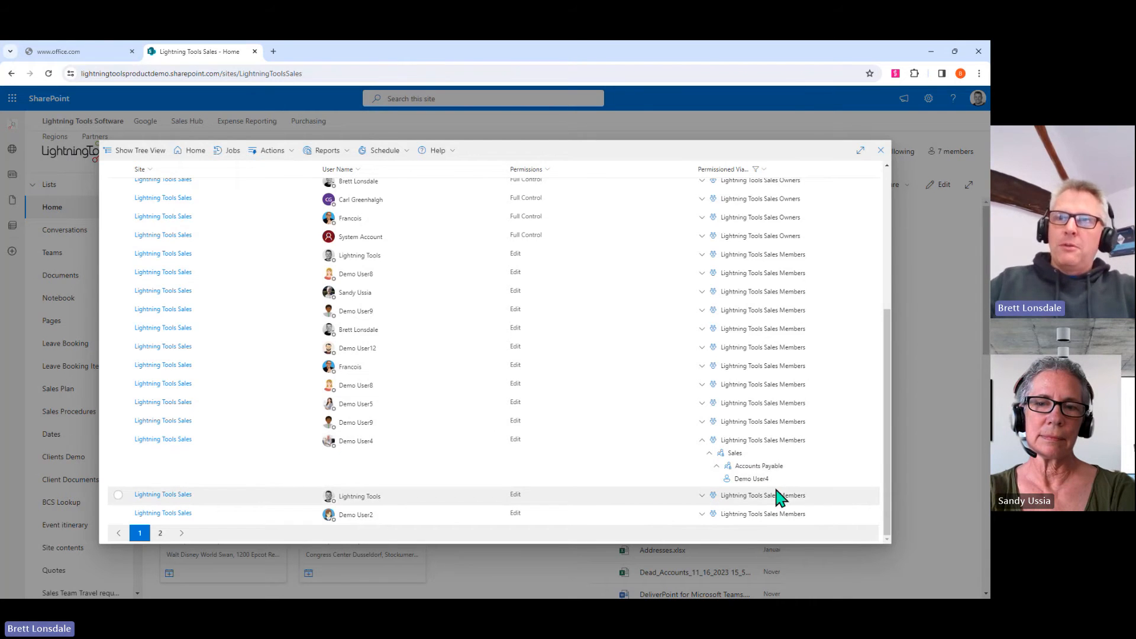
{"action": "left_click", "coordinate": [704, 421]}
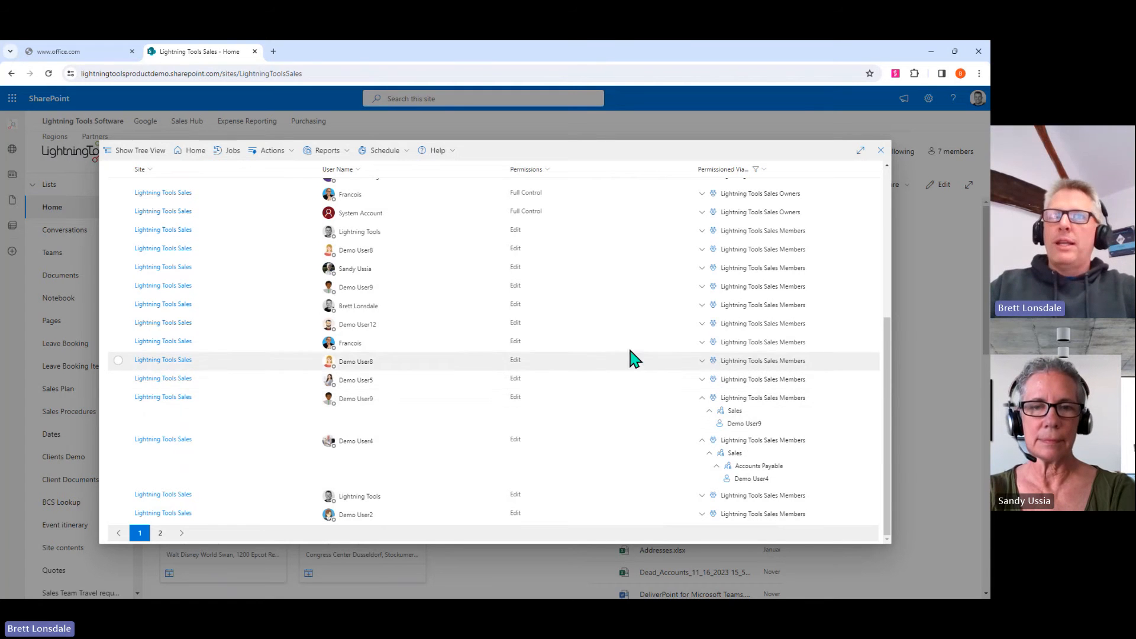
{"action": "left_click", "coordinate": [702, 324]}
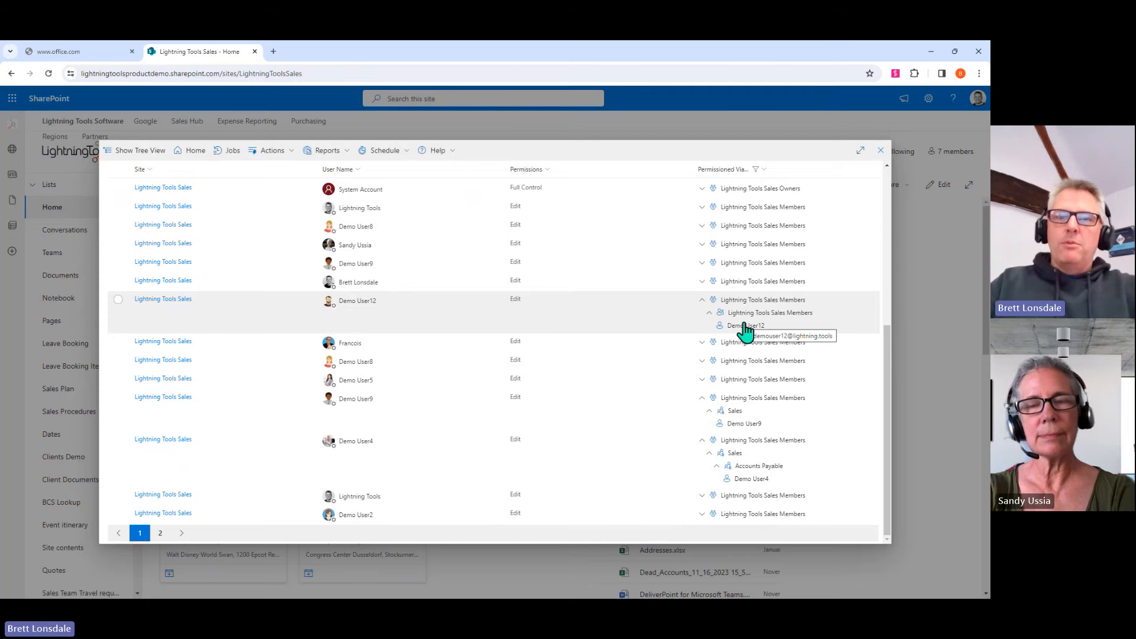
- Leave the site report and run Discover Permissions on the site's Documents library to check who can access it
{"action": "scroll", "coordinate": [701, 325], "scroll_direction": "up", "scroll_amount": 10}
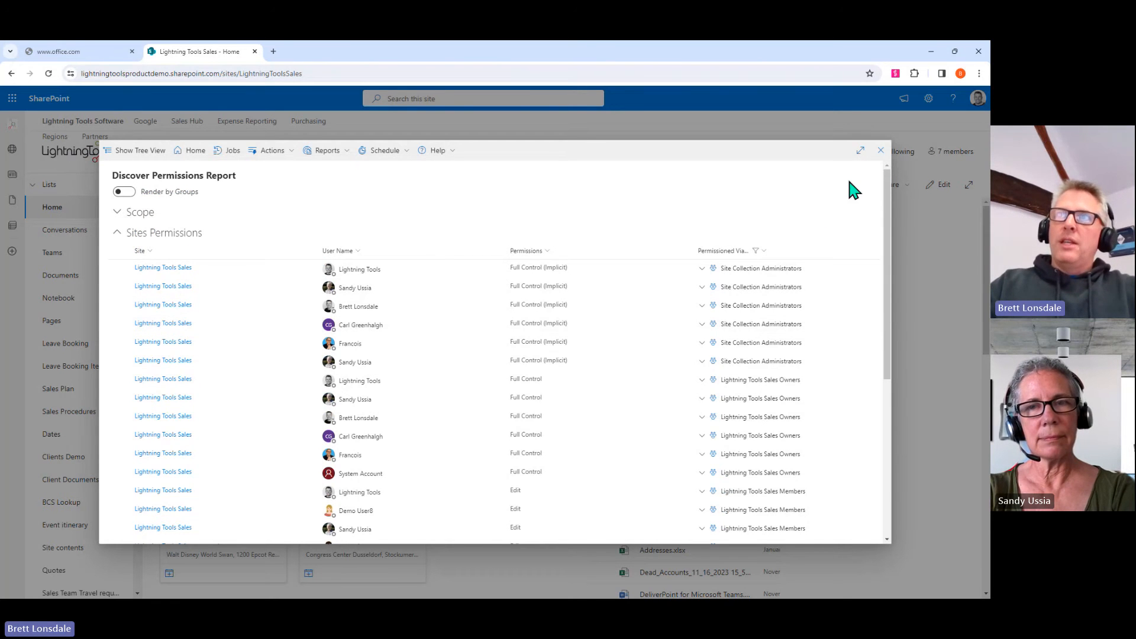
{"action": "left_click", "coordinate": [879, 151]}
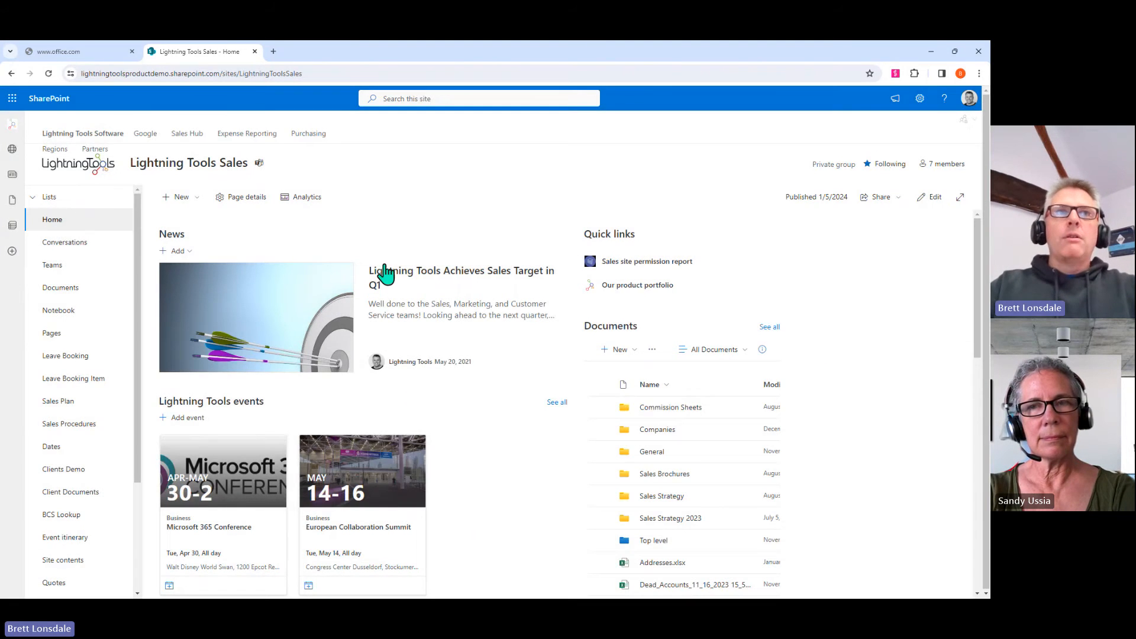
{"action": "left_click", "coordinate": [124, 291]}
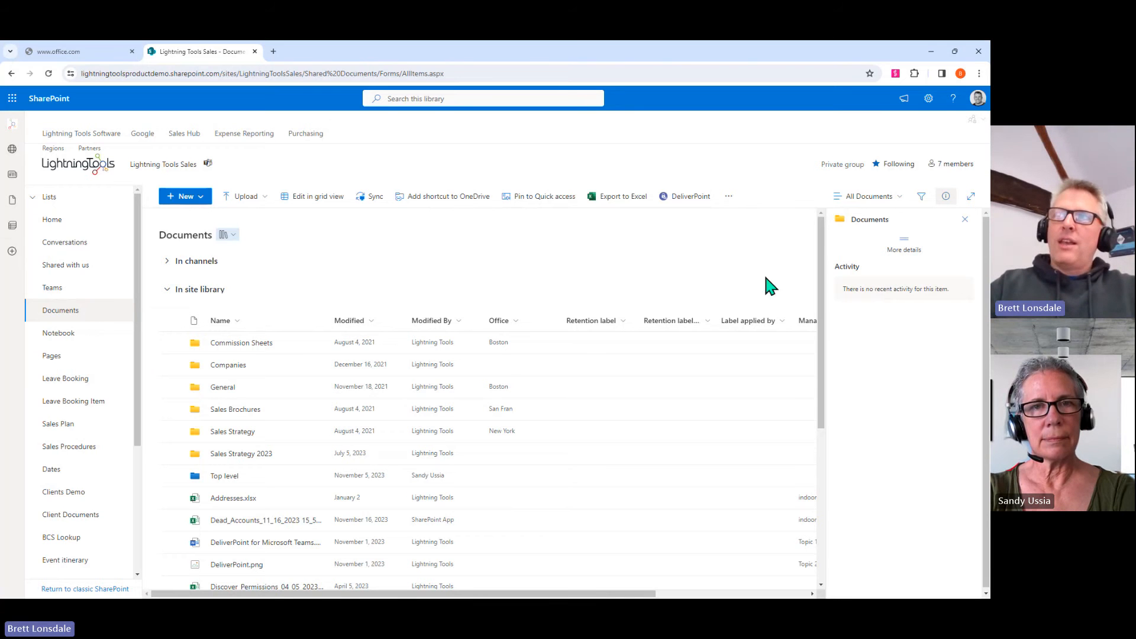
{"action": "left_click", "coordinate": [965, 220]}
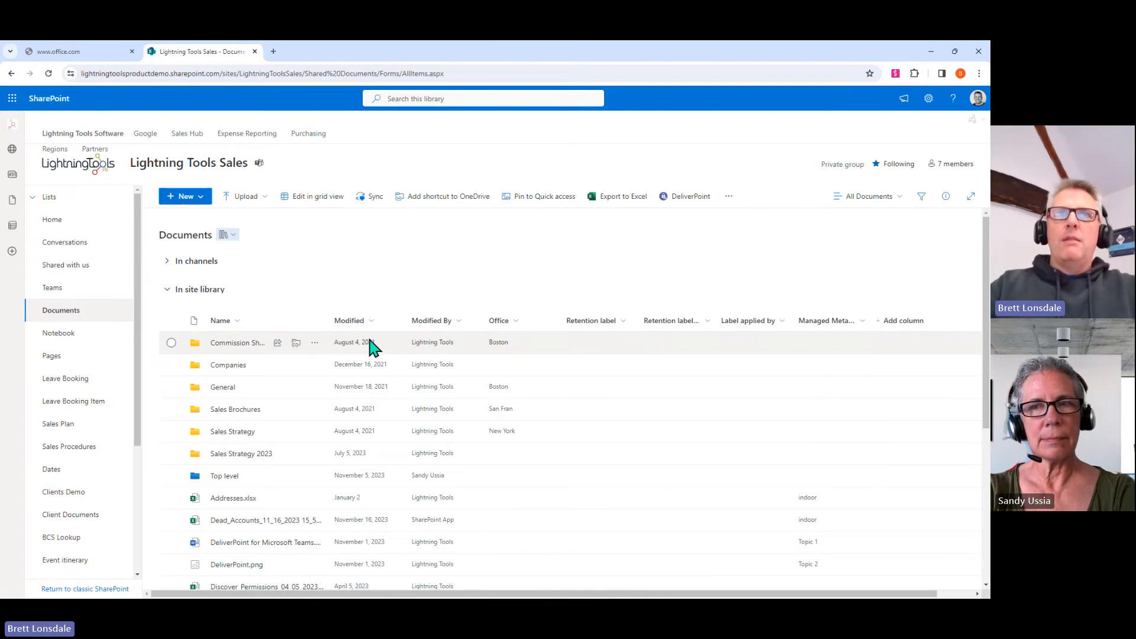
{"action": "left_click", "coordinate": [728, 195]}
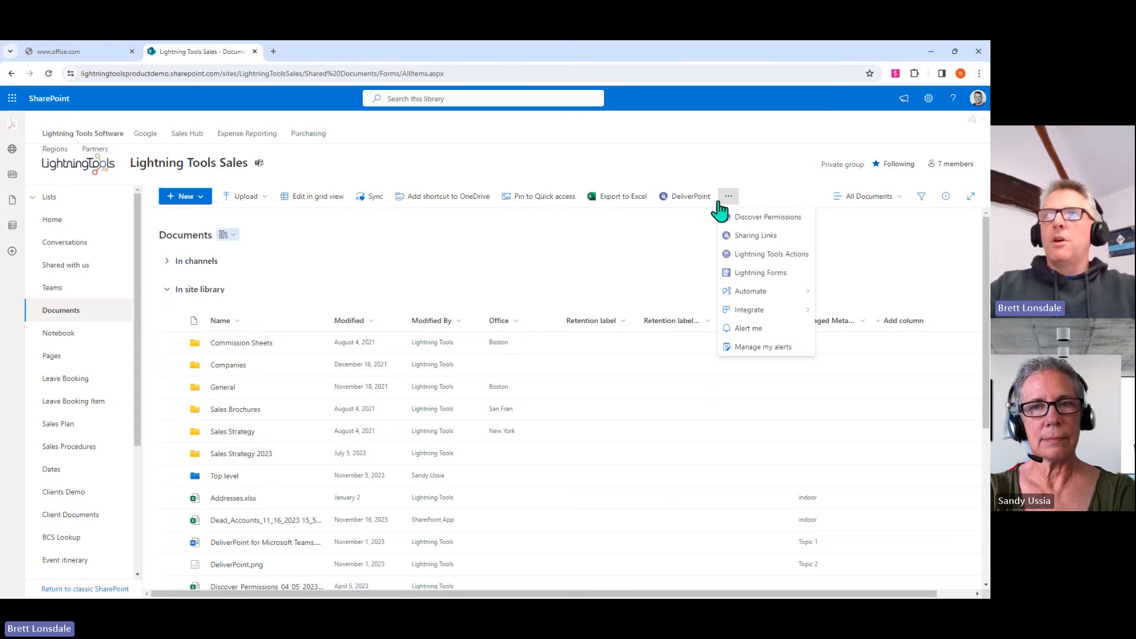
{"action": "left_click", "coordinate": [759, 219]}
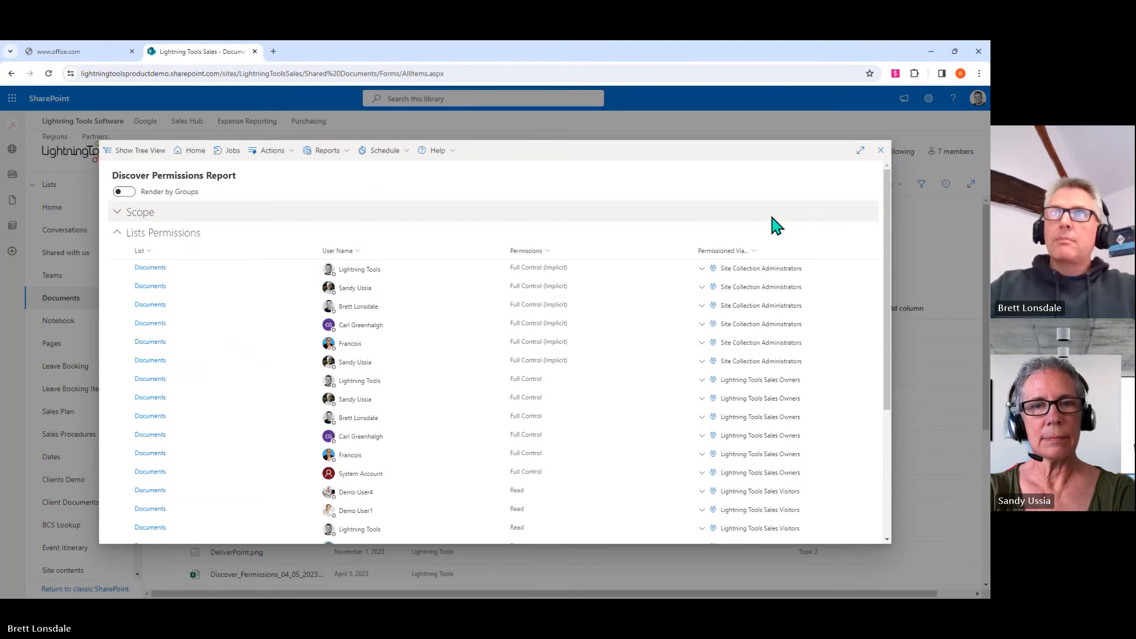
{"action": "left_click", "coordinate": [880, 150]}
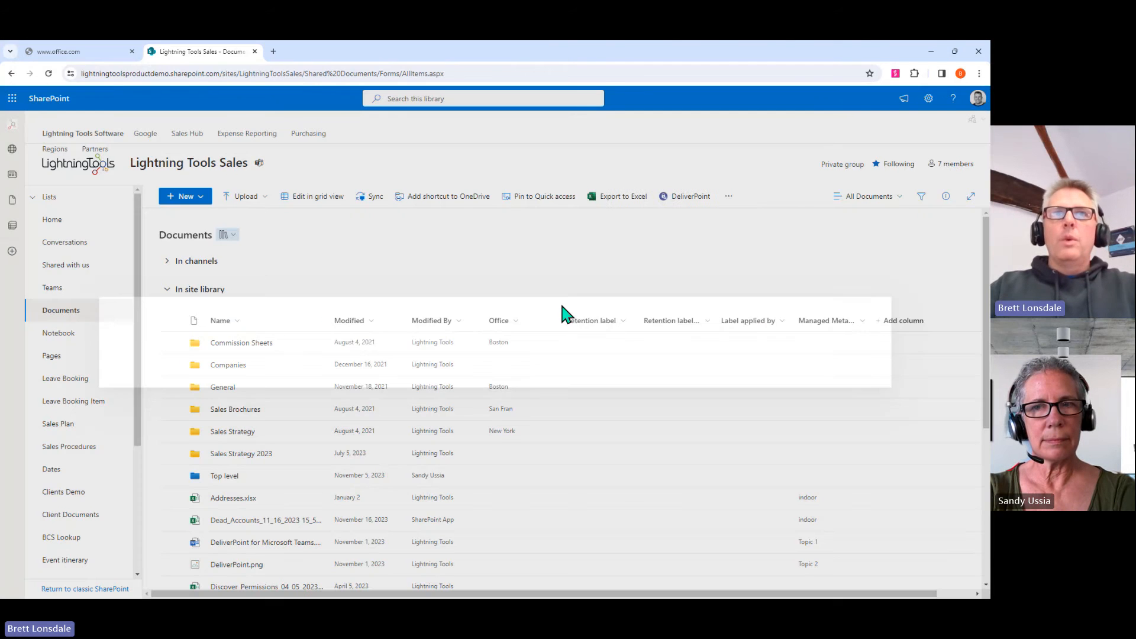
- Run Discover Permissions on the Commission Sheets, Companies and General folders together
{"action": "left_click", "coordinate": [171, 342]}
{"action": "left_click", "coordinate": [171, 364]}
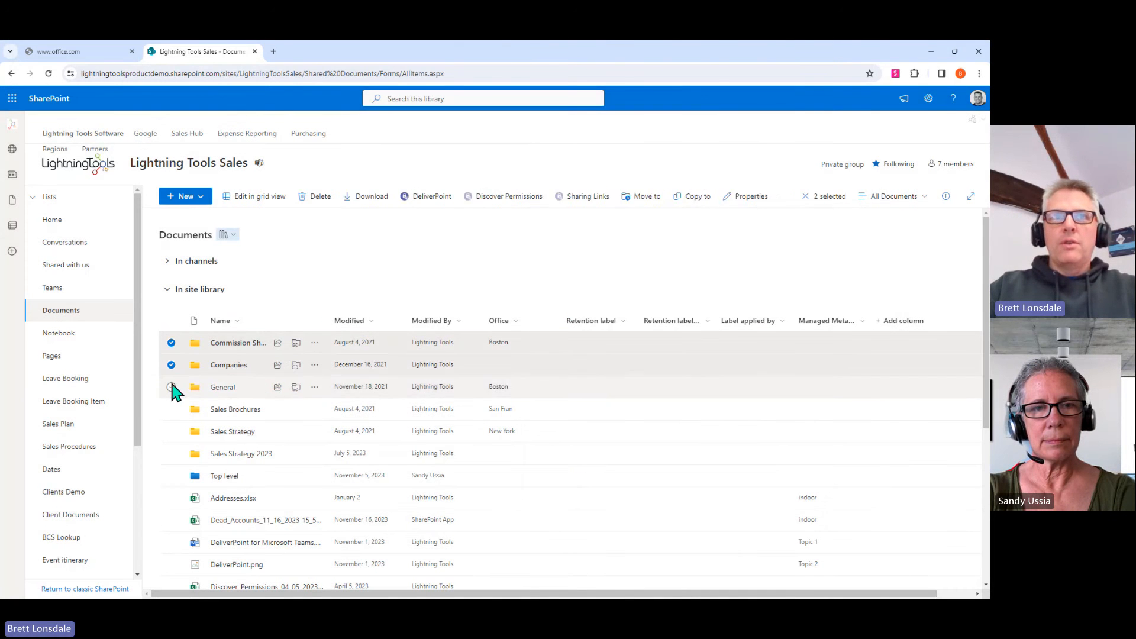
{"action": "left_click", "coordinate": [171, 386]}
{"action": "left_click", "coordinate": [314, 346]}
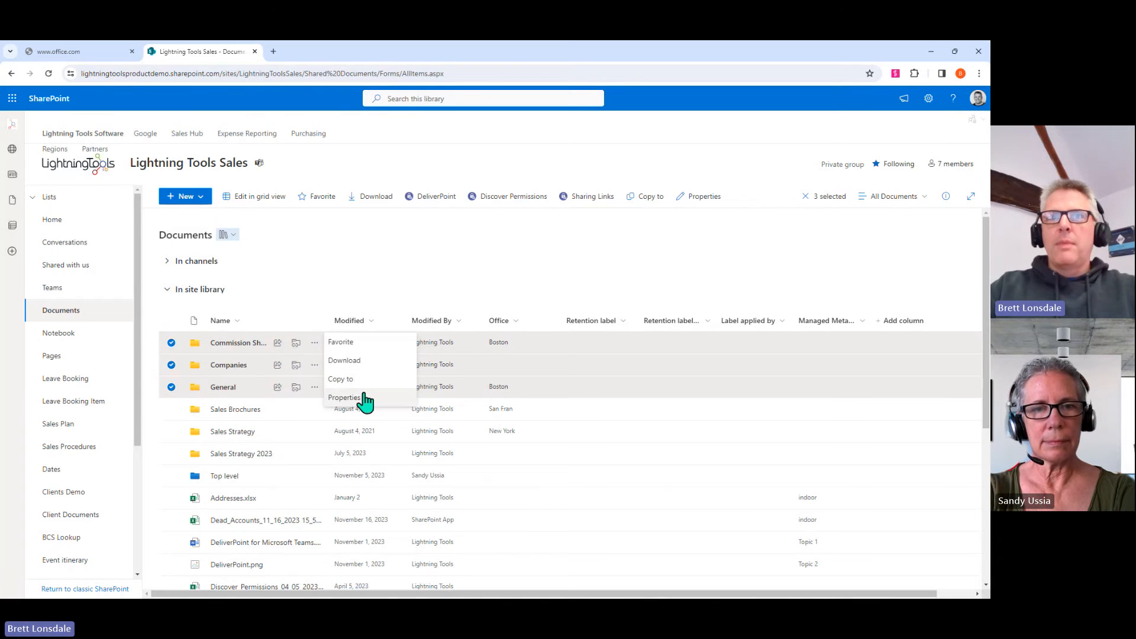
{"action": "left_click", "coordinate": [376, 435]}
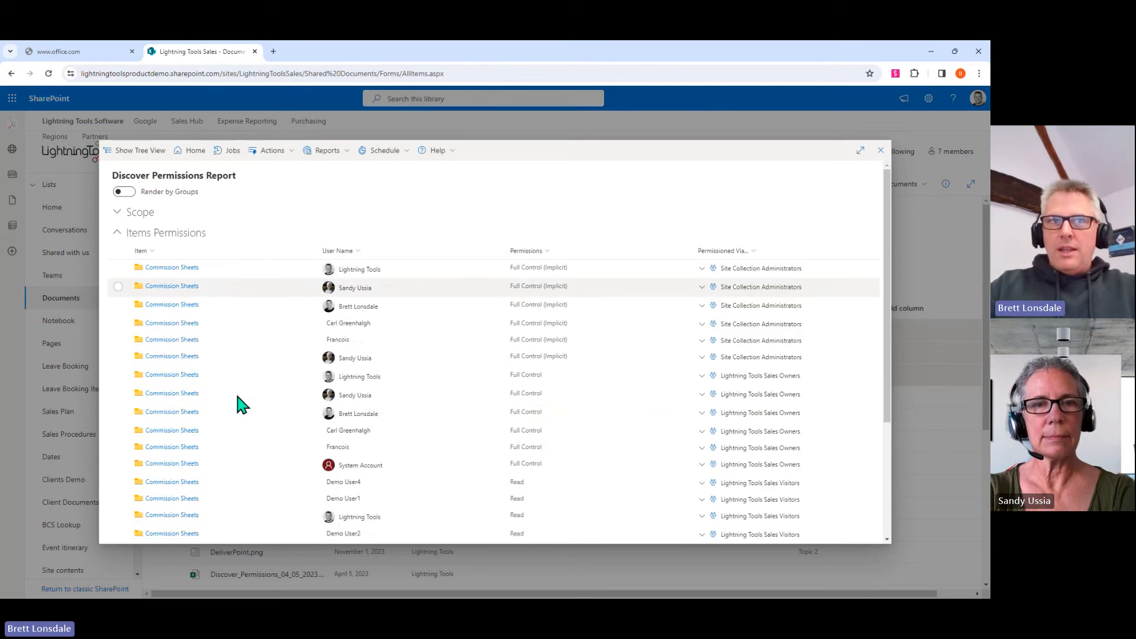
- Examine pages 8 and 3 of the items report to compare permissions on the Companies, Commission Sheets and General folders
{"action": "scroll", "coordinate": [251, 432], "scroll_direction": "down", "scroll_amount": 1}
{"action": "scroll", "coordinate": [254, 441], "scroll_direction": "down", "scroll_amount": 5}
{"action": "left_click", "coordinate": [243, 532]}
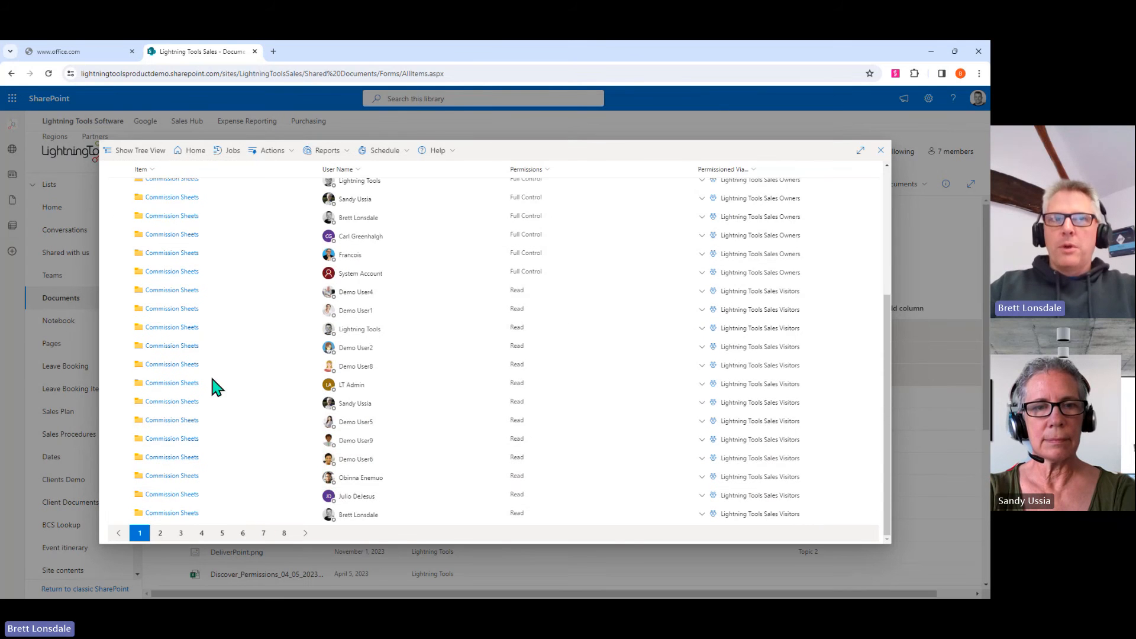
{"action": "left_click", "coordinate": [284, 533]}
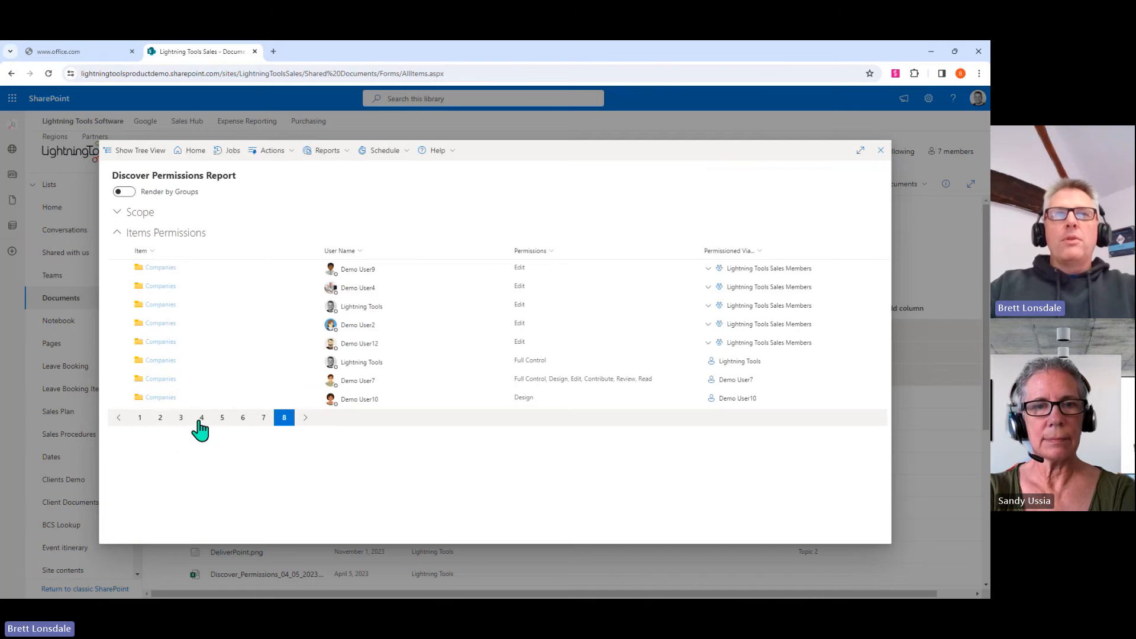
{"action": "left_click", "coordinate": [183, 417]}
{"action": "scroll", "coordinate": [201, 444], "scroll_direction": "down", "scroll_amount": 2}
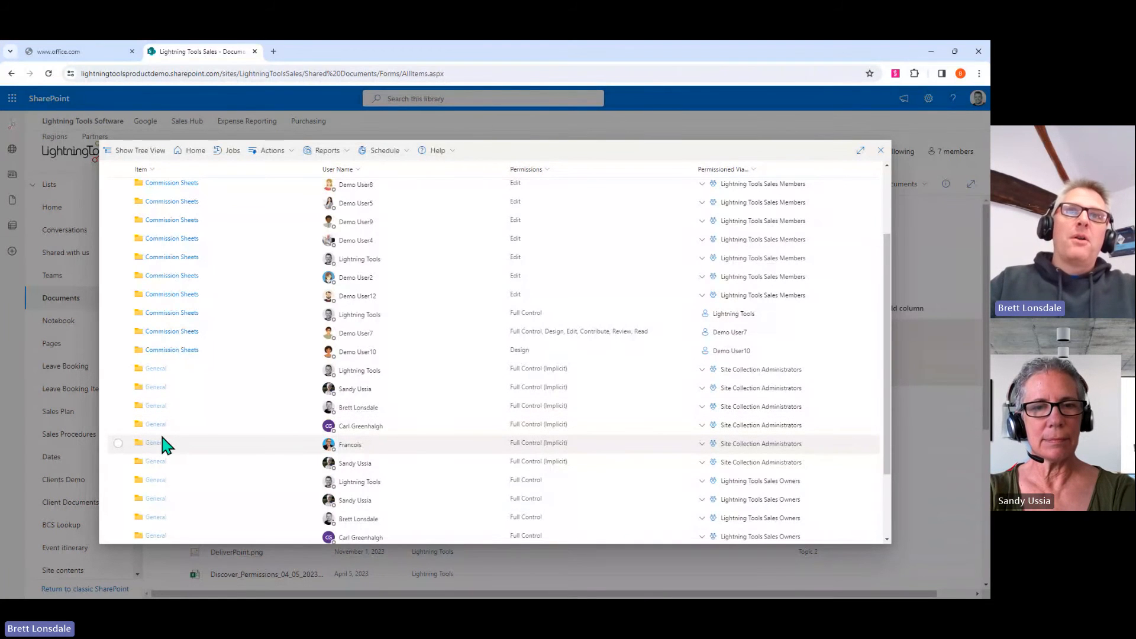
- Delete Demo User10's direct permissions on the Commission Sheets folder using the default operation options
{"action": "left_click", "coordinate": [118, 351]}
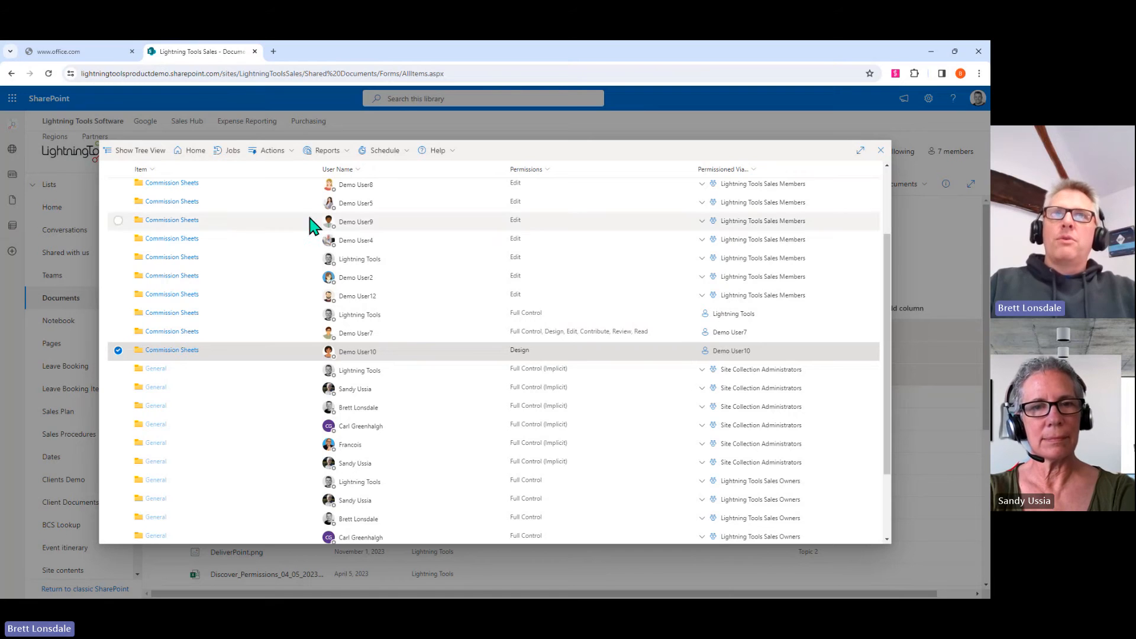
{"action": "left_click", "coordinate": [272, 152]}
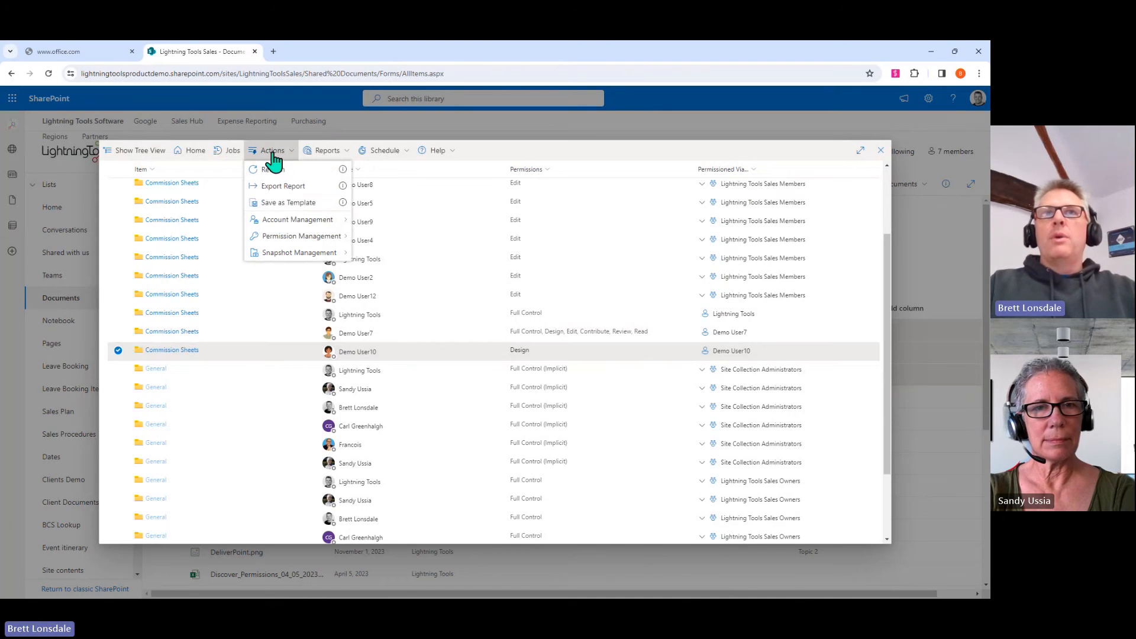
{"action": "mouse_move", "coordinate": [298, 225]}
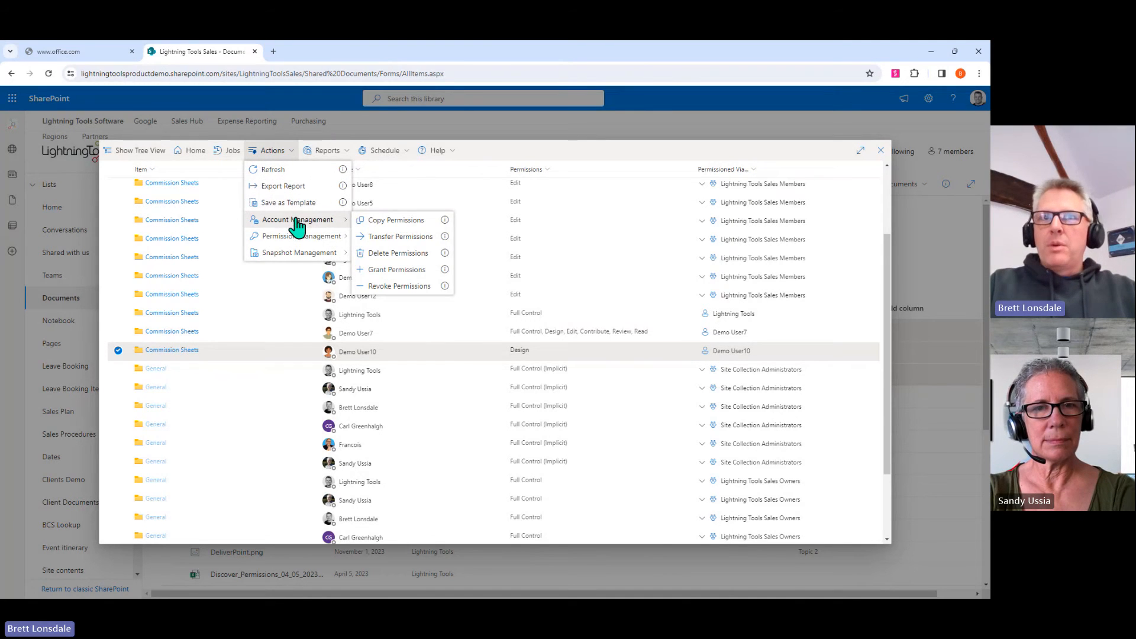
{"action": "left_click", "coordinate": [409, 254]}
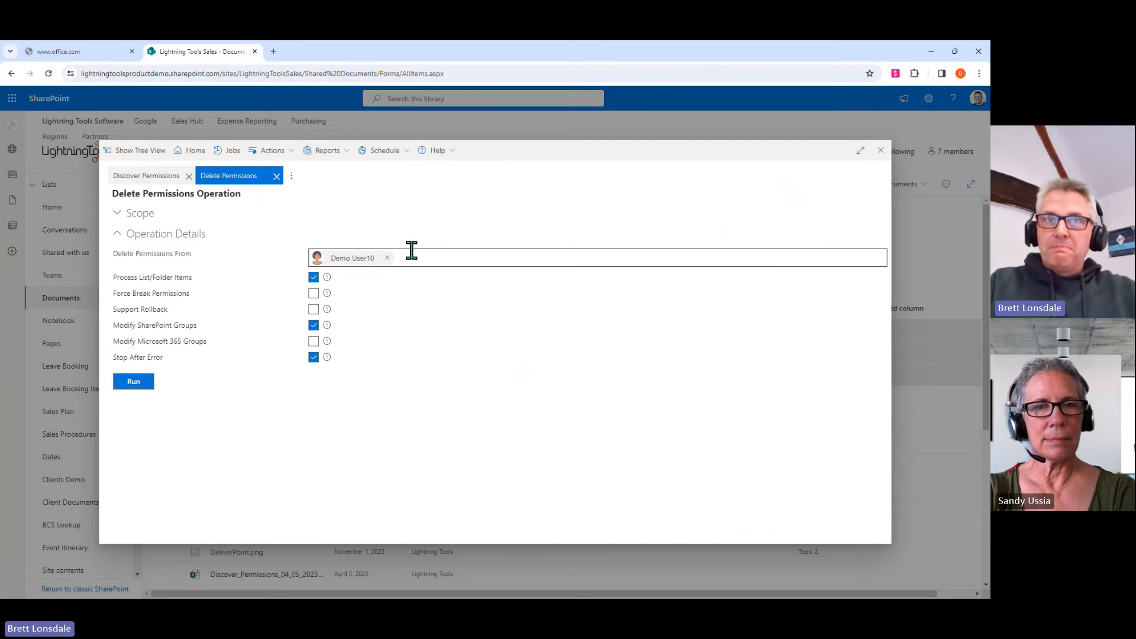
{"action": "left_click", "coordinate": [147, 381]}
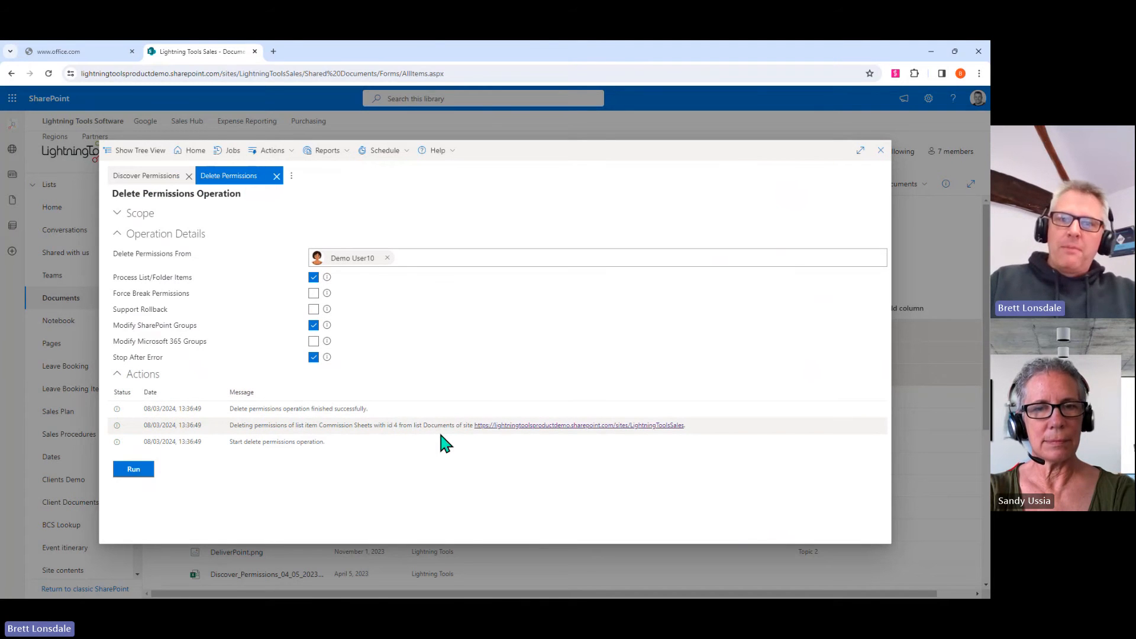
{"action": "left_click", "coordinate": [276, 176]}
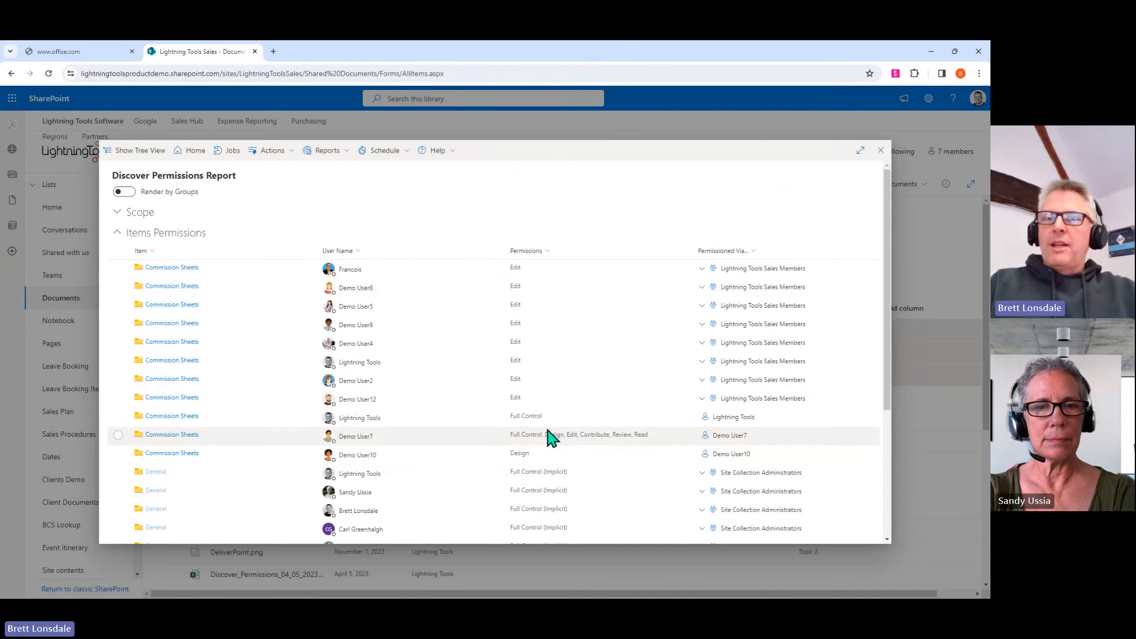
- Revoke only the Edit role from Demo User7 on the Commission Sheets folder and return to the Discover Permissions report
{"action": "left_click", "coordinate": [118, 435]}
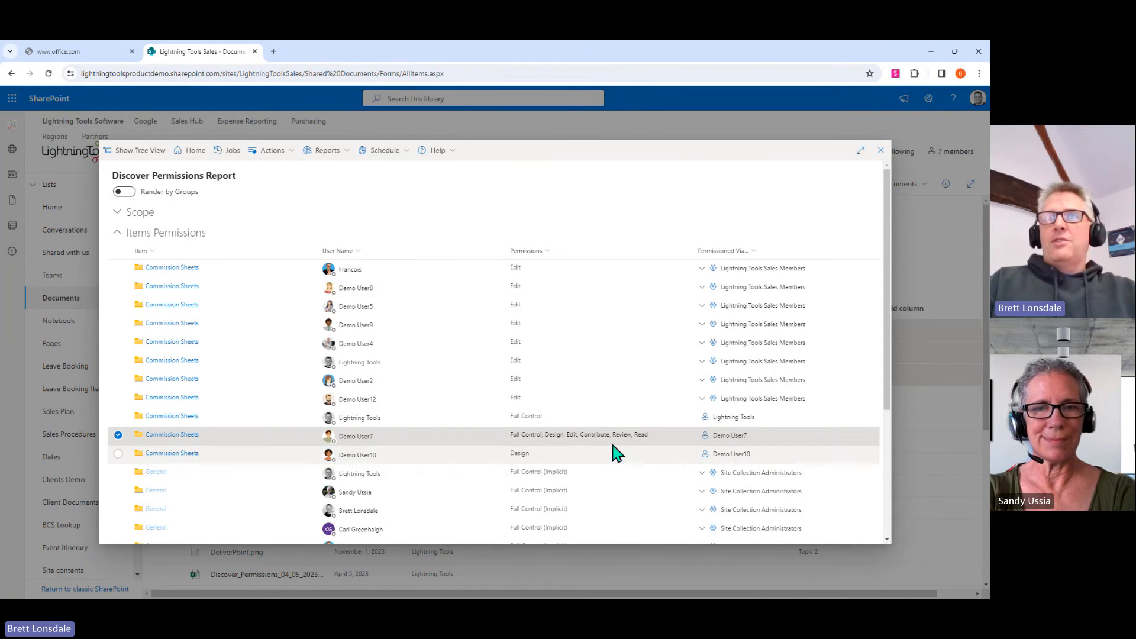
{"action": "left_click", "coordinate": [273, 151]}
{"action": "mouse_move", "coordinate": [296, 221]}
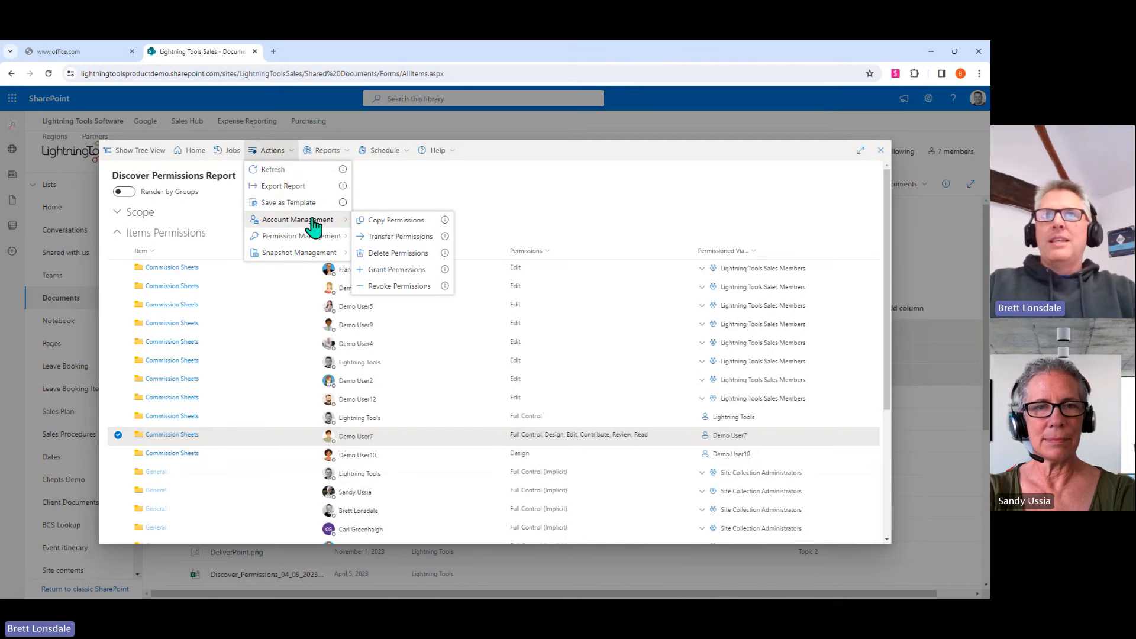
{"action": "left_click", "coordinate": [410, 287]}
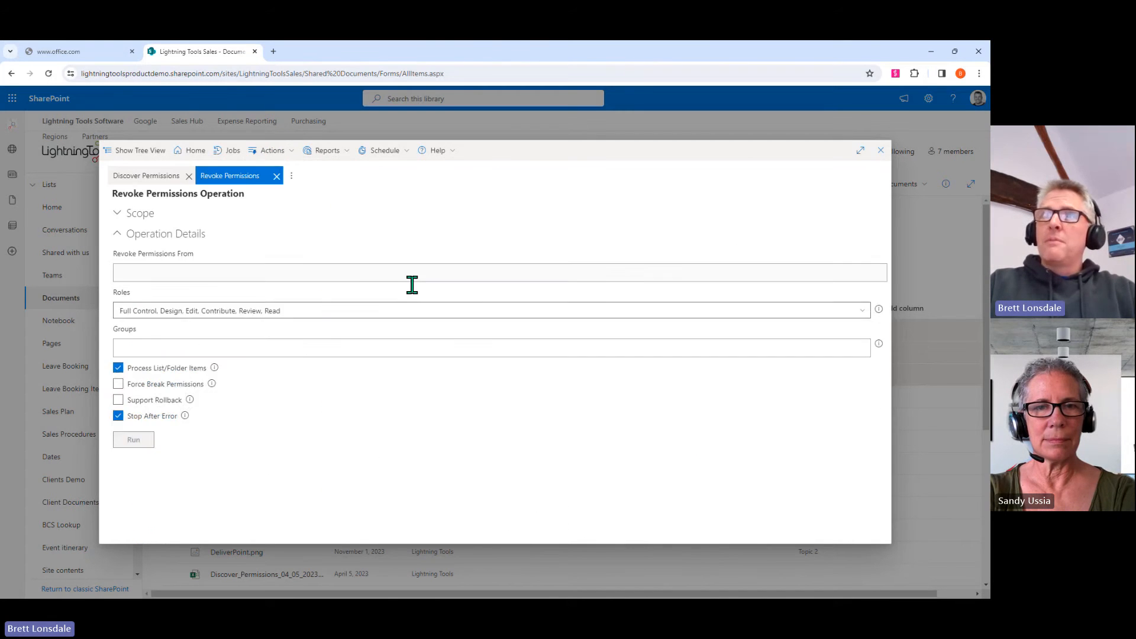
{"action": "left_click", "coordinate": [859, 284]}
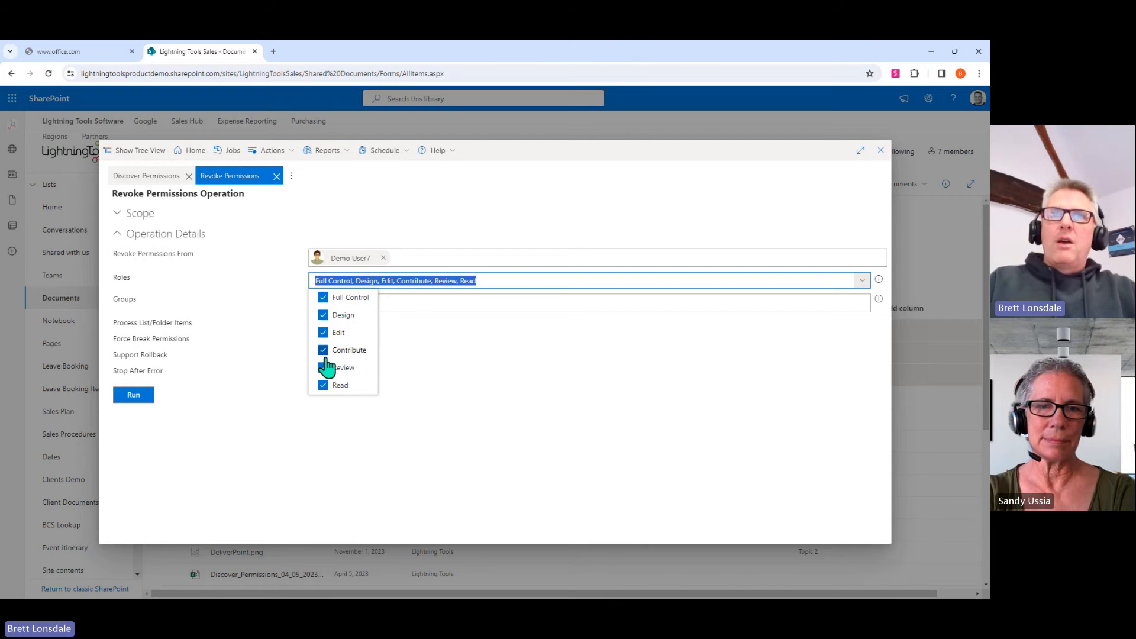
{"action": "left_click", "coordinate": [323, 315]}
{"action": "left_click", "coordinate": [323, 297]}
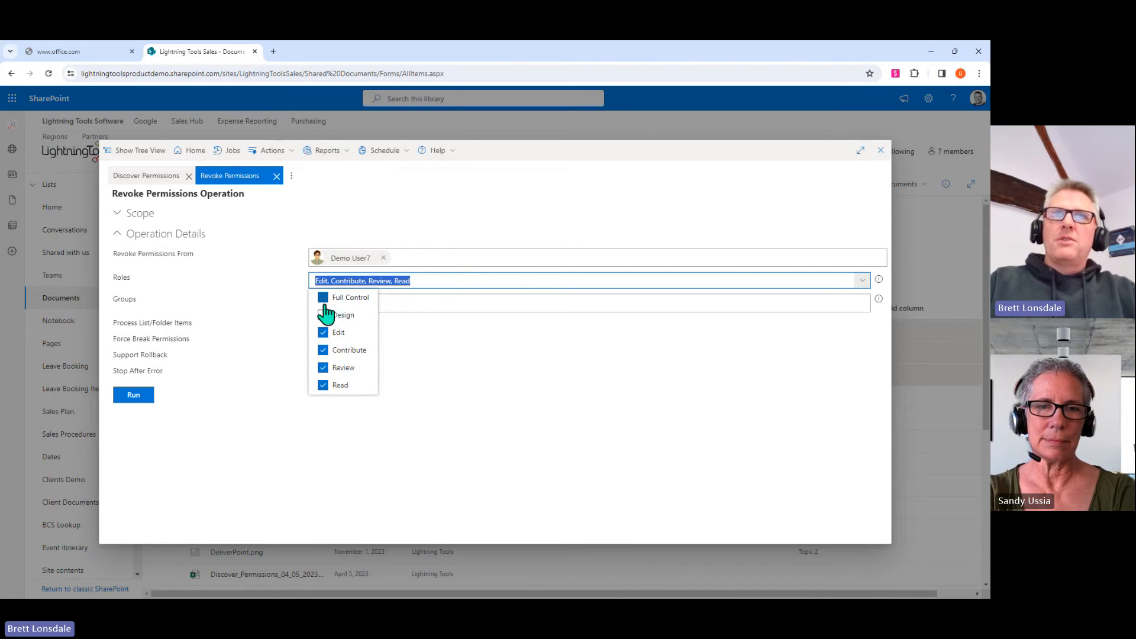
{"action": "left_click", "coordinate": [322, 350]}
{"action": "left_click", "coordinate": [322, 367]}
{"action": "left_click", "coordinate": [323, 385]}
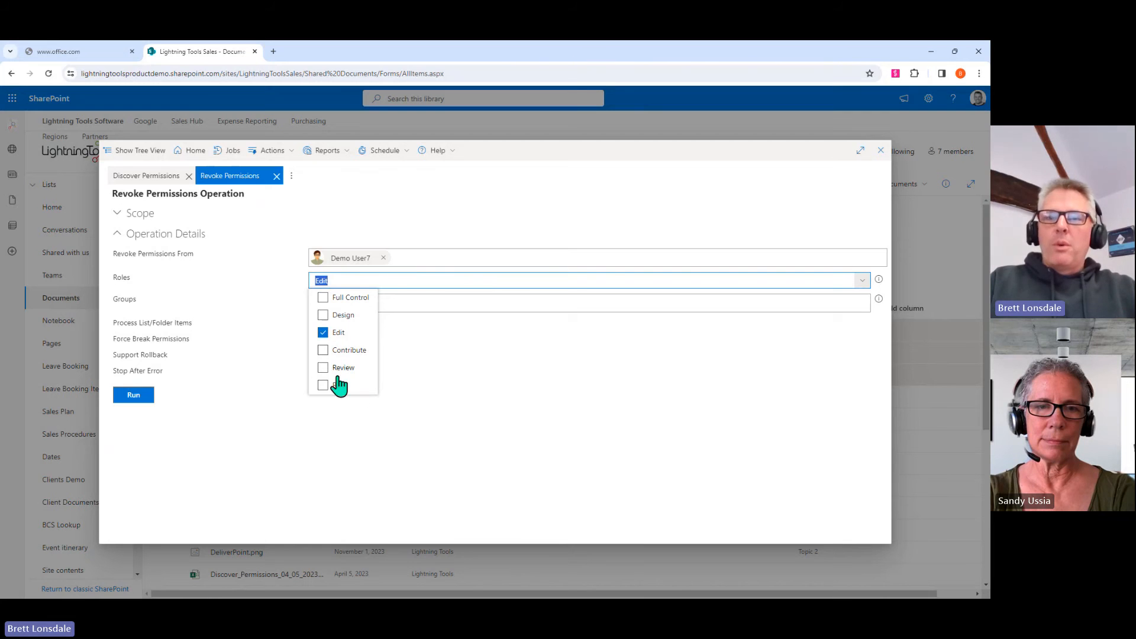
{"action": "left_click", "coordinate": [146, 392]}
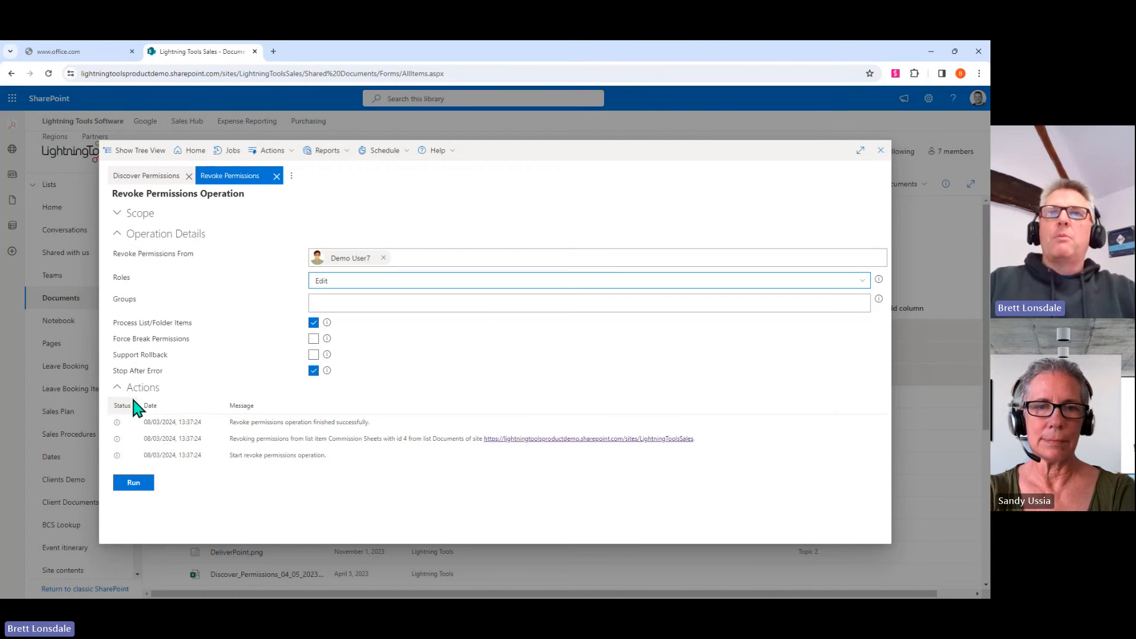
{"action": "left_click", "coordinate": [173, 179]}
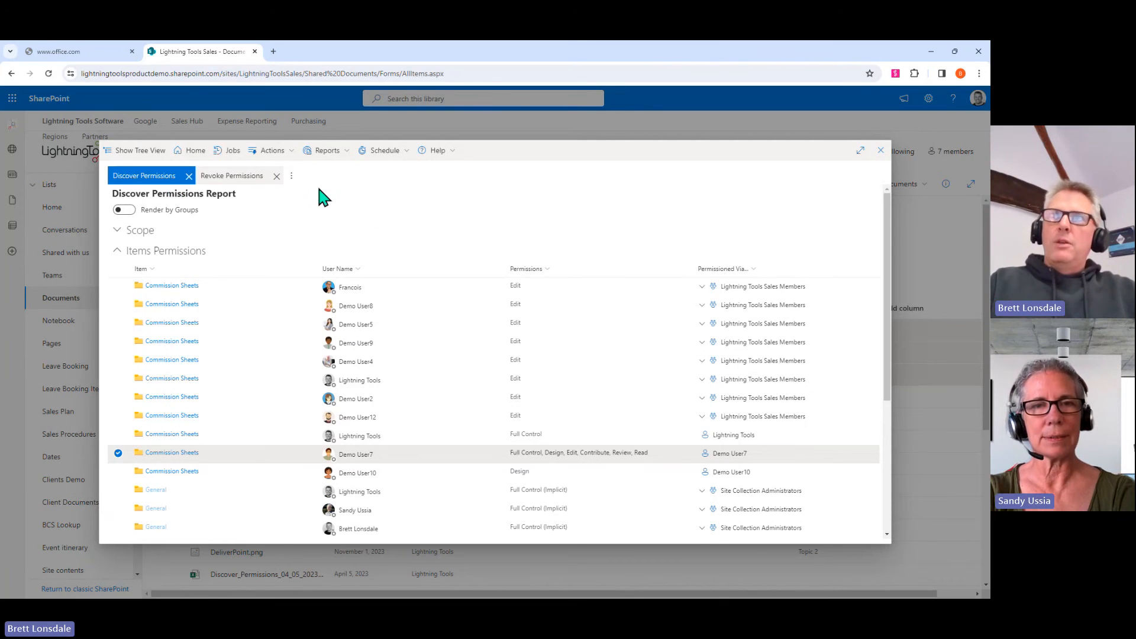
- Close the report and deselect the General, Companies and Commission Sheets folders
{"action": "left_click", "coordinate": [880, 150]}
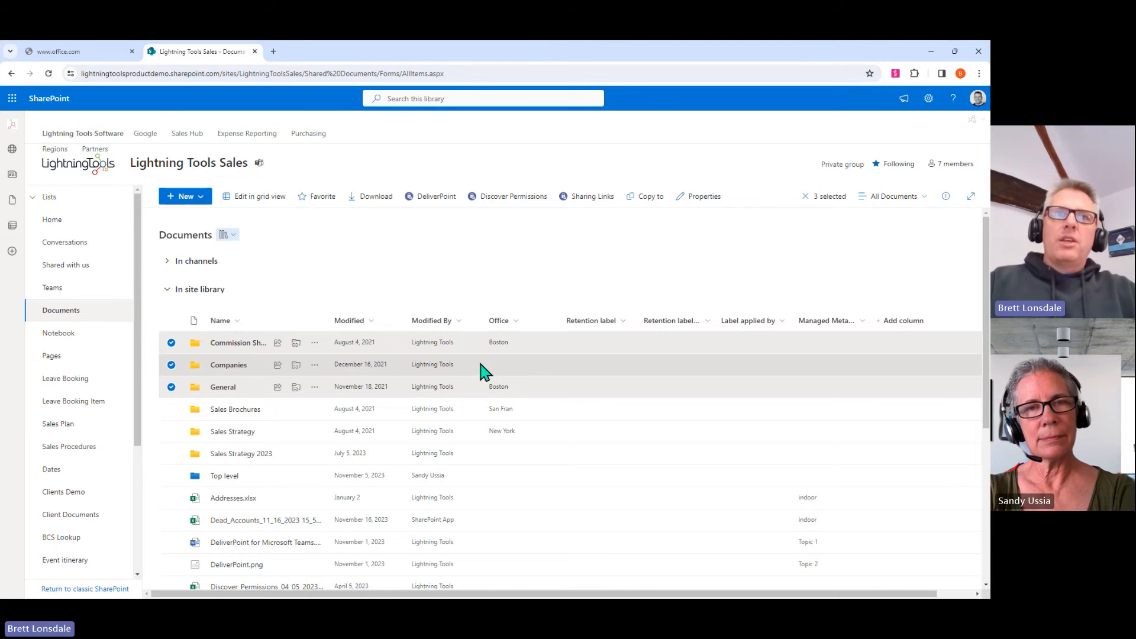
{"action": "left_click", "coordinate": [171, 387]}
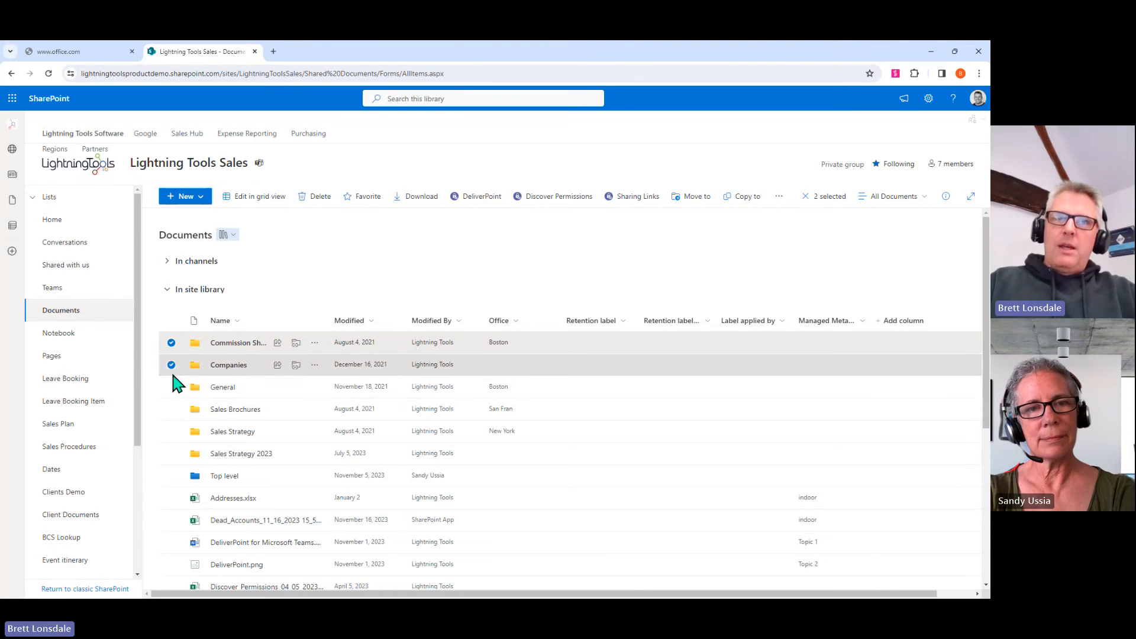
{"action": "left_click", "coordinate": [171, 365]}
{"action": "left_click", "coordinate": [171, 343]}
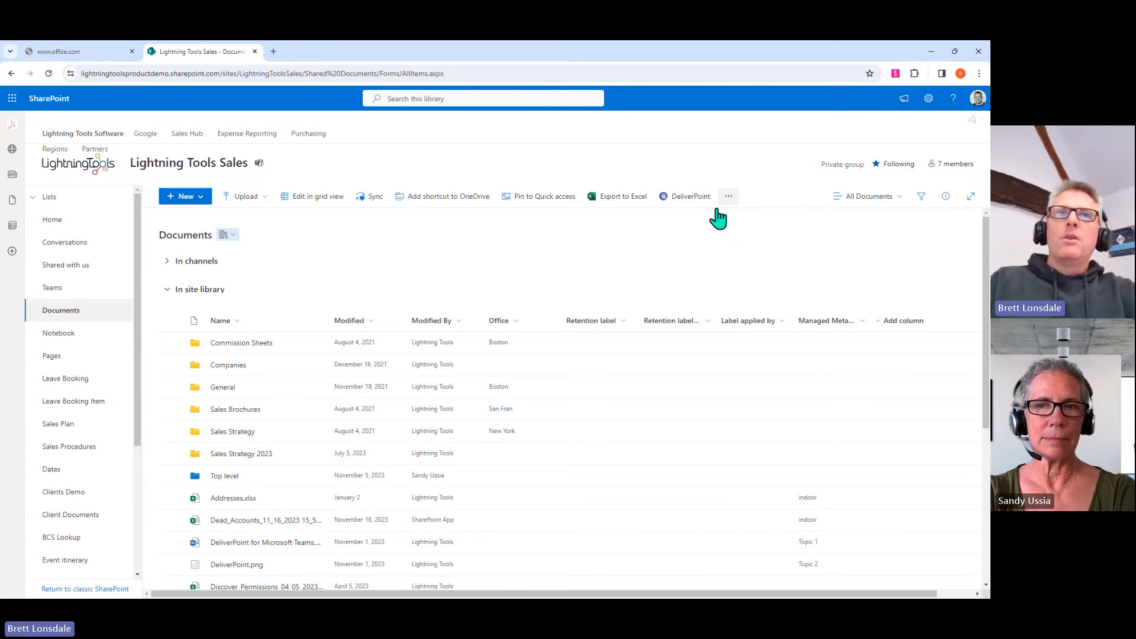
- Run the Sharing Links report on the Sales Strategy and Sales Strategy 2023 folders and select the Sales Strategy link
{"action": "left_click", "coordinate": [171, 453]}
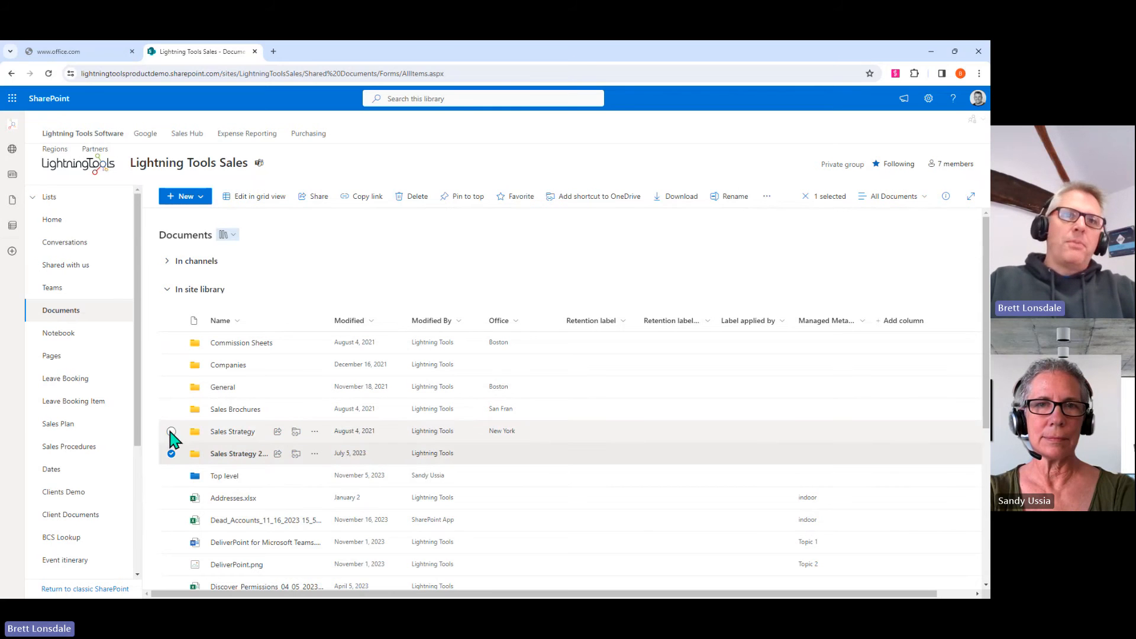
{"action": "left_click", "coordinate": [171, 431]}
{"action": "left_click", "coordinate": [312, 432]}
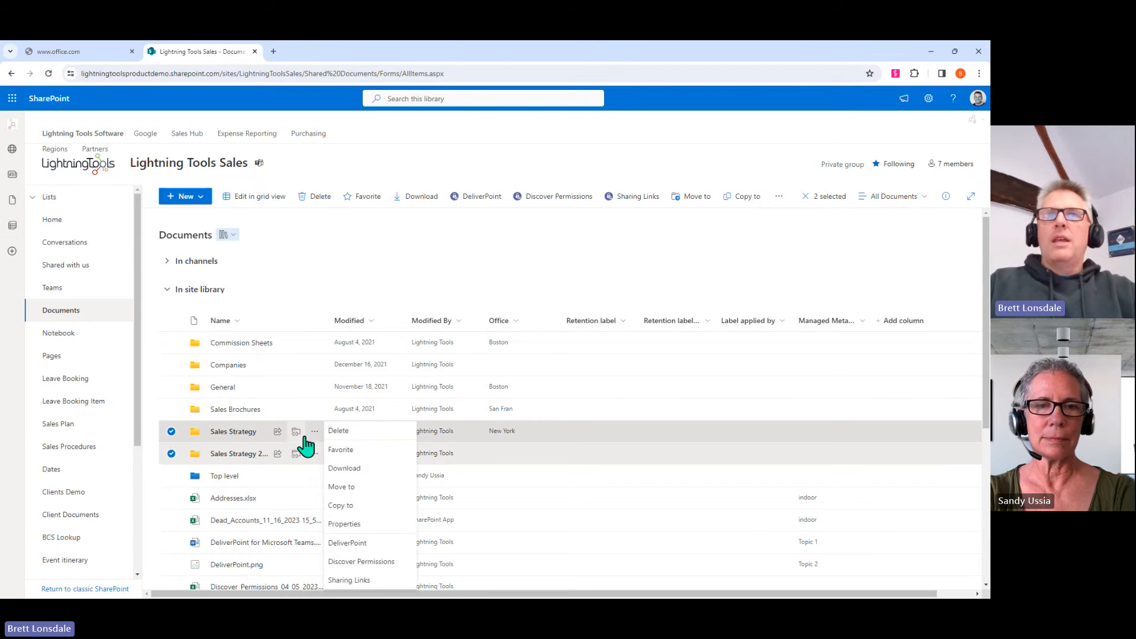
{"action": "left_click", "coordinate": [349, 579]}
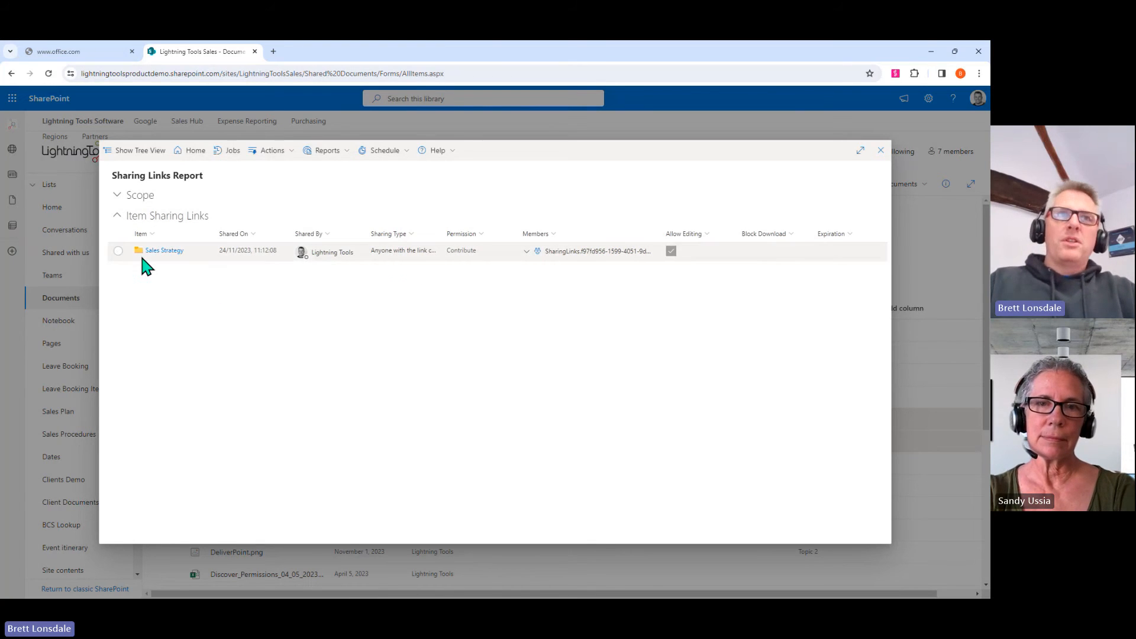
{"action": "left_click", "coordinate": [119, 250]}
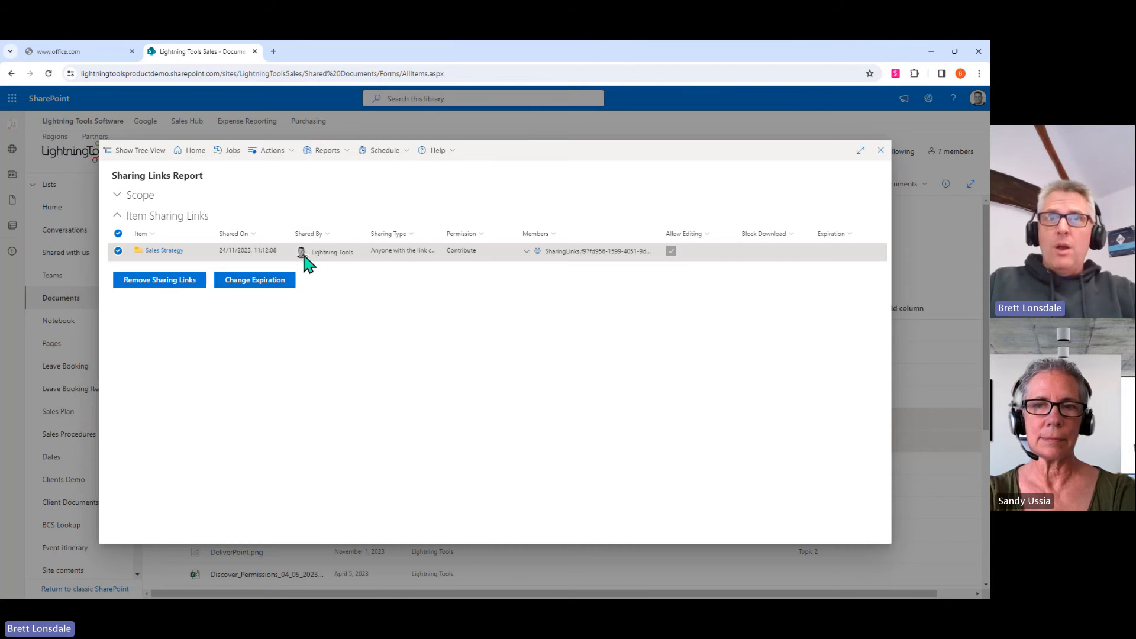
{"action": "mouse_move", "coordinate": [303, 259]}
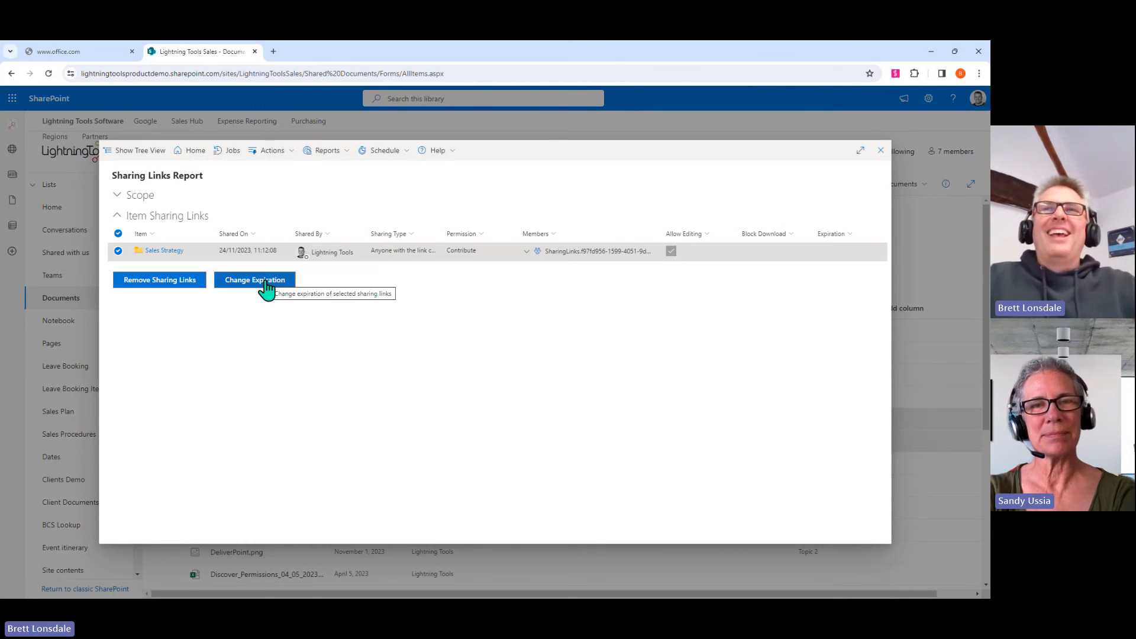
- Close the Sharing Links report, deselect the Sales Strategy and Sales Strategy 2023 folders, and go to the site's home page
{"action": "left_click", "coordinate": [881, 153]}
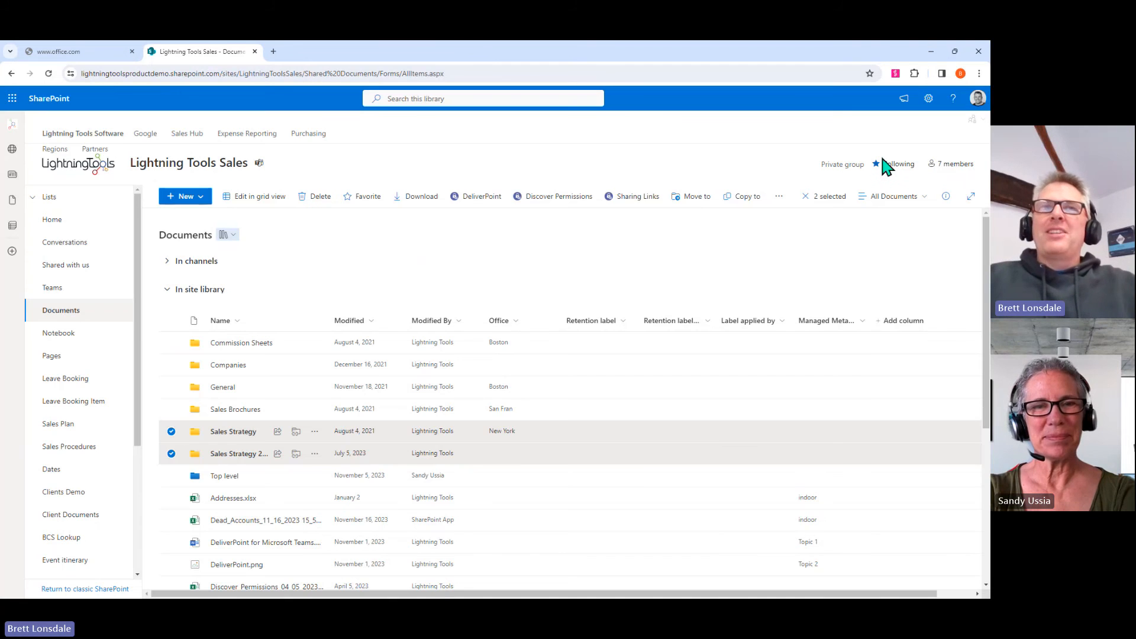
{"action": "left_click", "coordinate": [171, 453]}
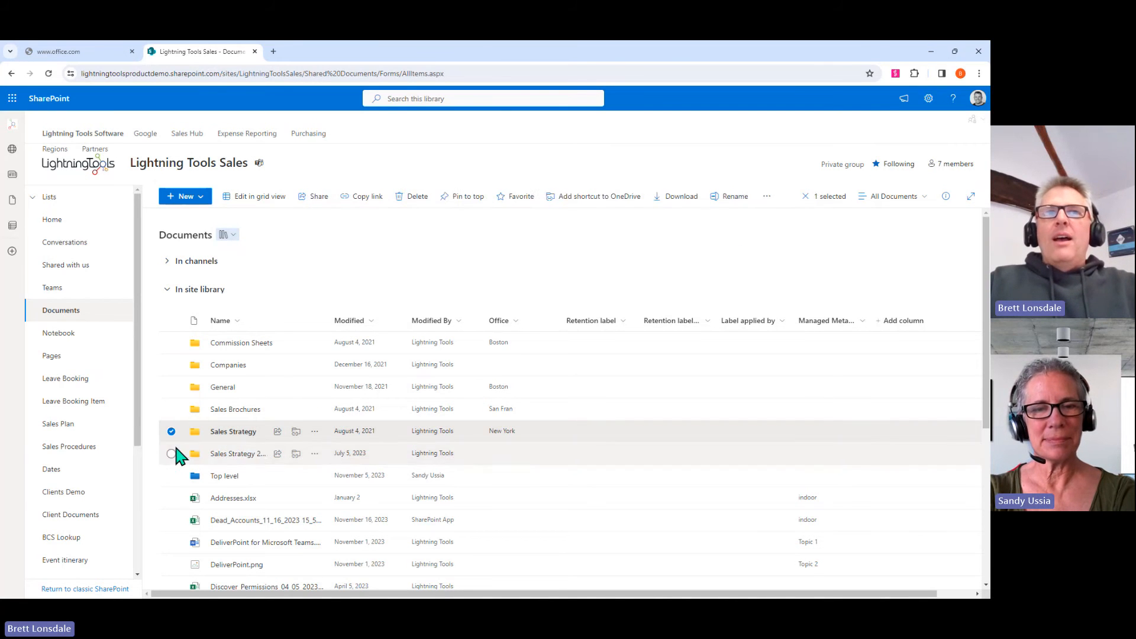
{"action": "left_click", "coordinate": [171, 431]}
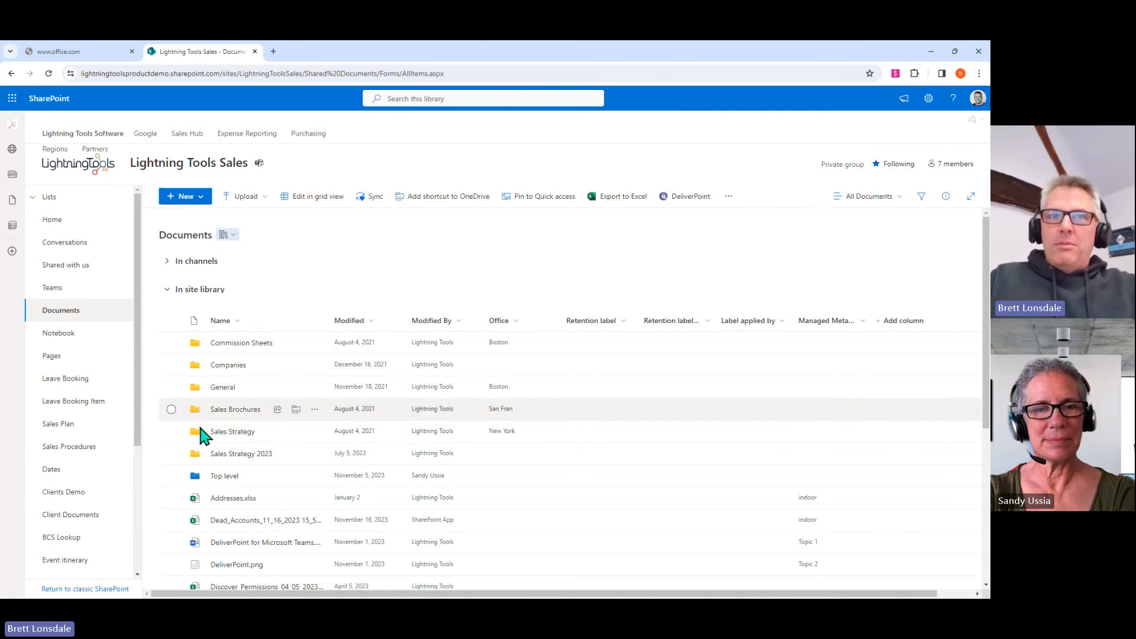
{"action": "left_click", "coordinate": [96, 223]}
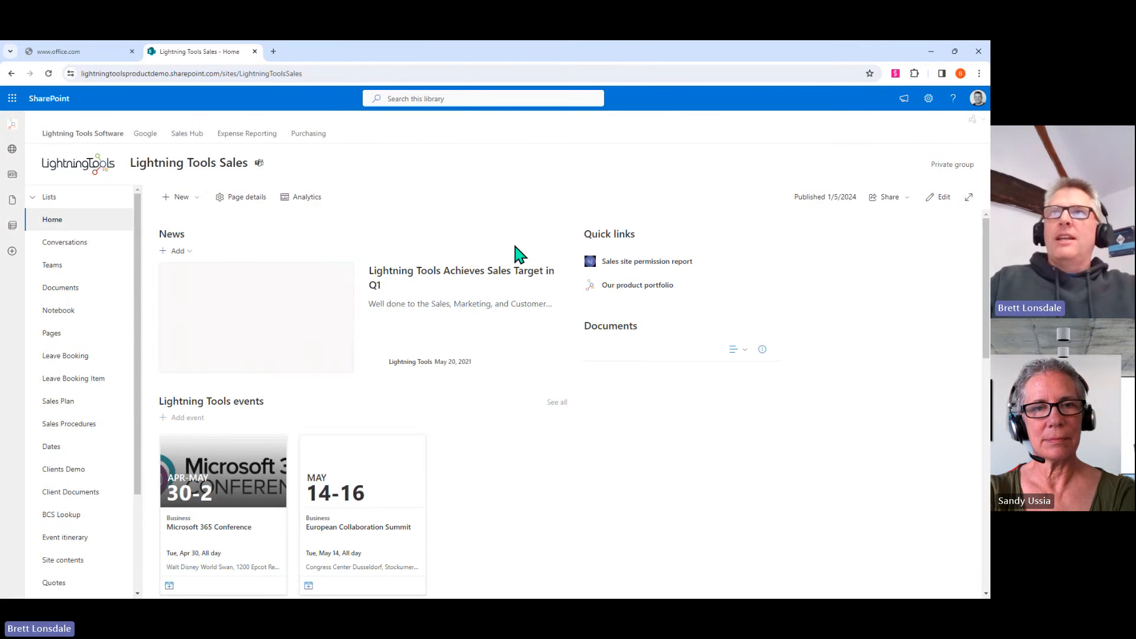
- Run the Sharing Links report on the whole site, widen the Item column, check the members of both Home page links, and close it
{"action": "left_click", "coordinate": [974, 121]}
{"action": "left_click", "coordinate": [930, 172]}
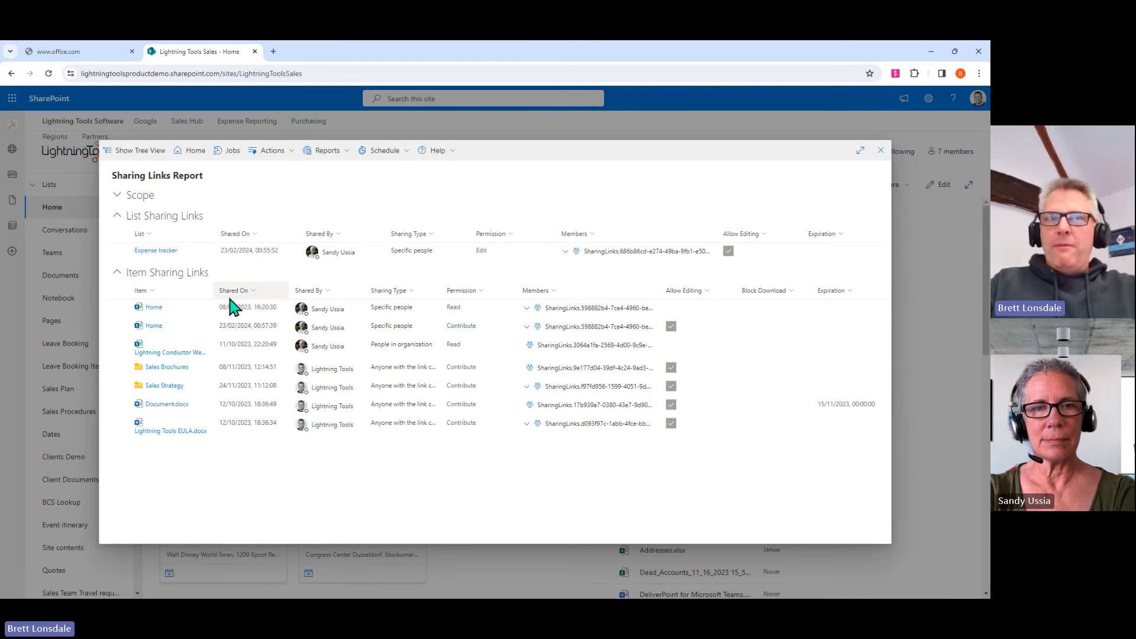
{"action": "left_click_drag", "start_coordinate": [220, 291], "coordinate": [265, 299]}
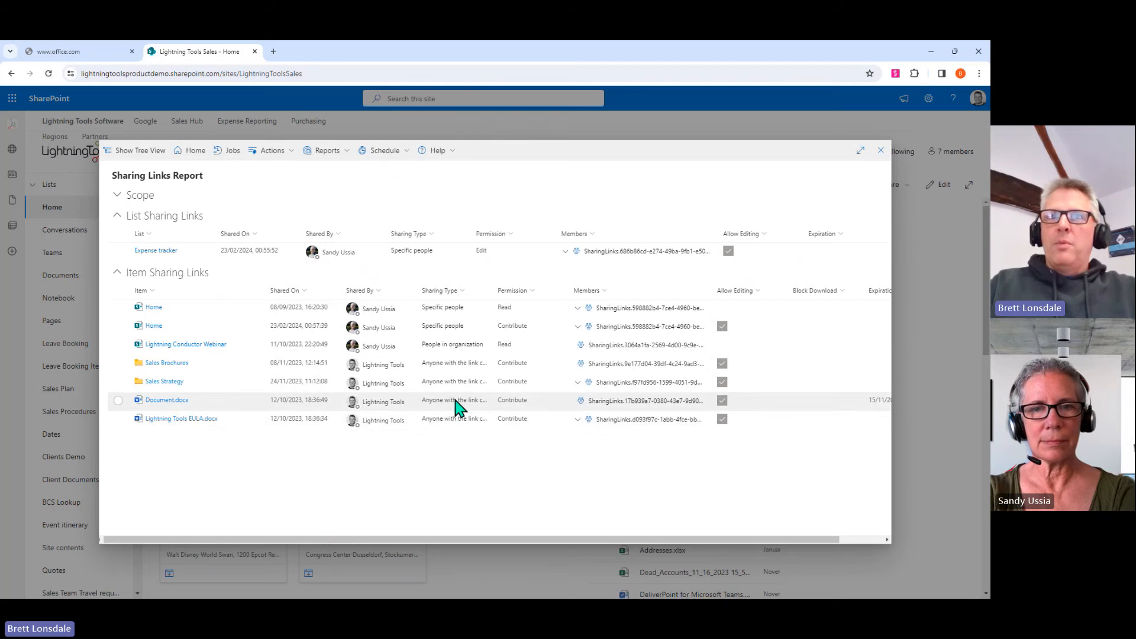
{"action": "left_click", "coordinate": [577, 308]}
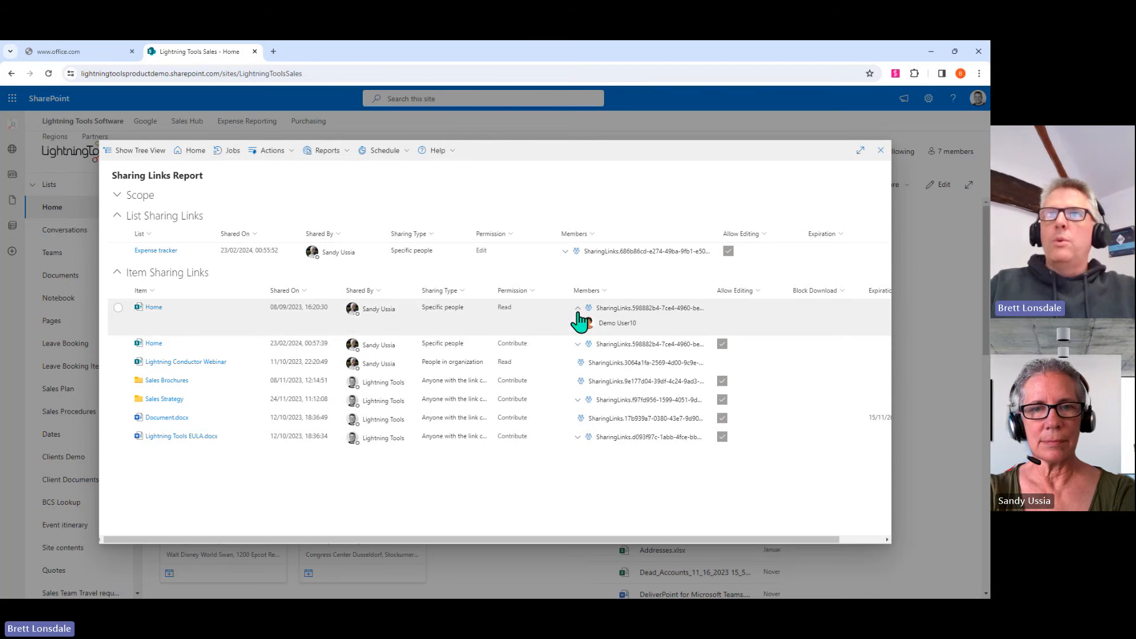
{"action": "left_click", "coordinate": [578, 344]}
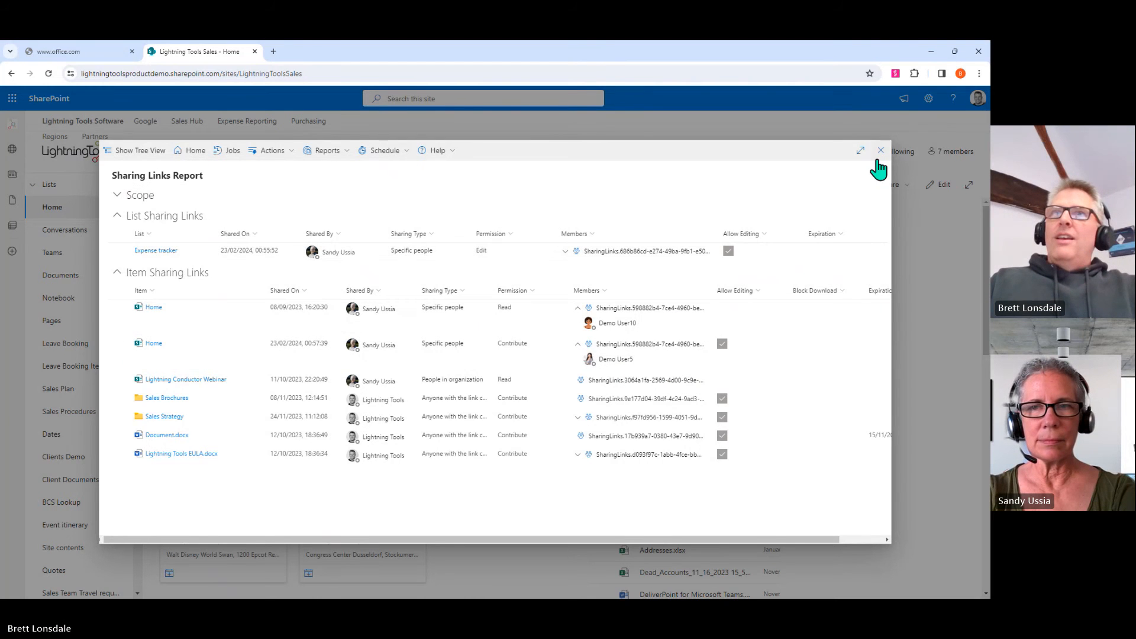
{"action": "left_click", "coordinate": [880, 153]}
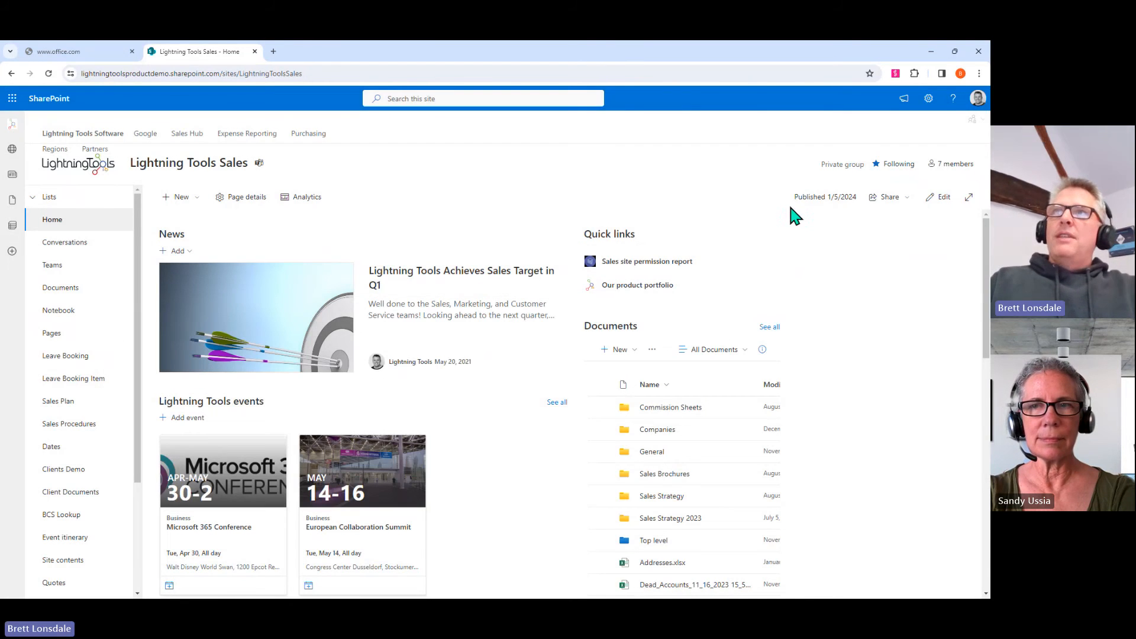
- Generate a Permissions Summary report for the site with Show Top Used Sensitivity Labels also enabled
{"action": "left_click", "coordinate": [971, 121]}
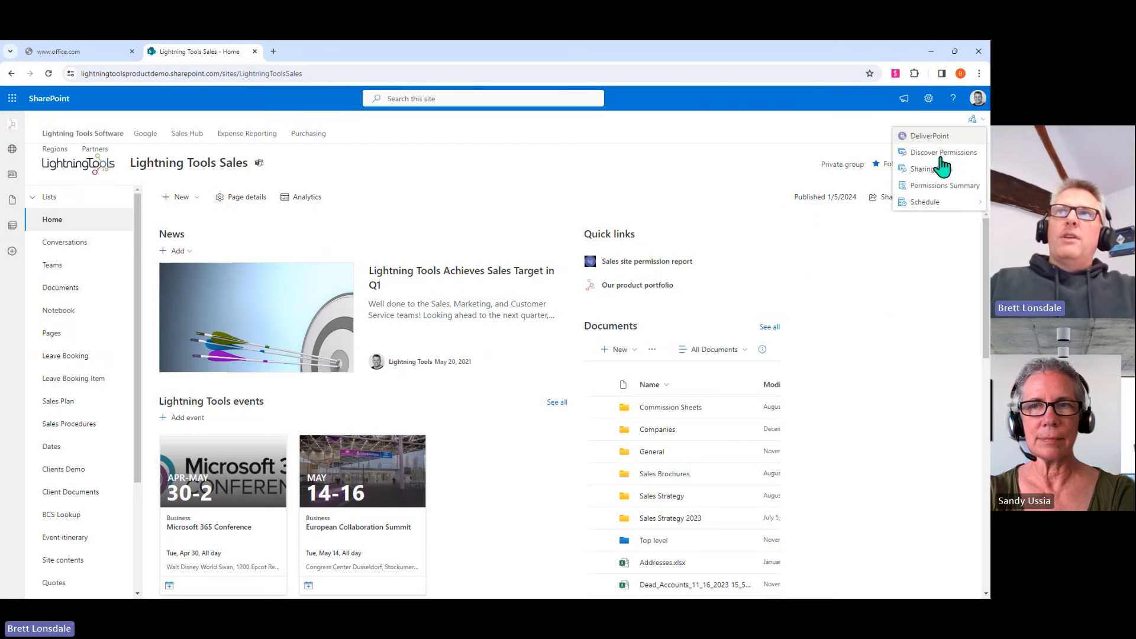
{"action": "left_click", "coordinate": [953, 197]}
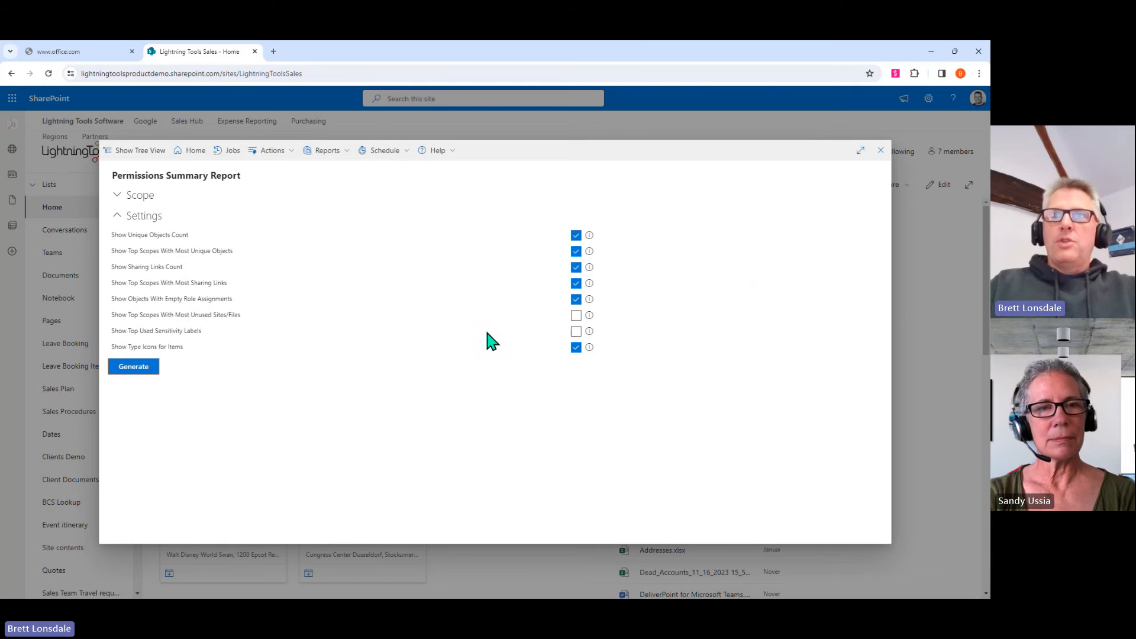
{"action": "left_click", "coordinate": [575, 330]}
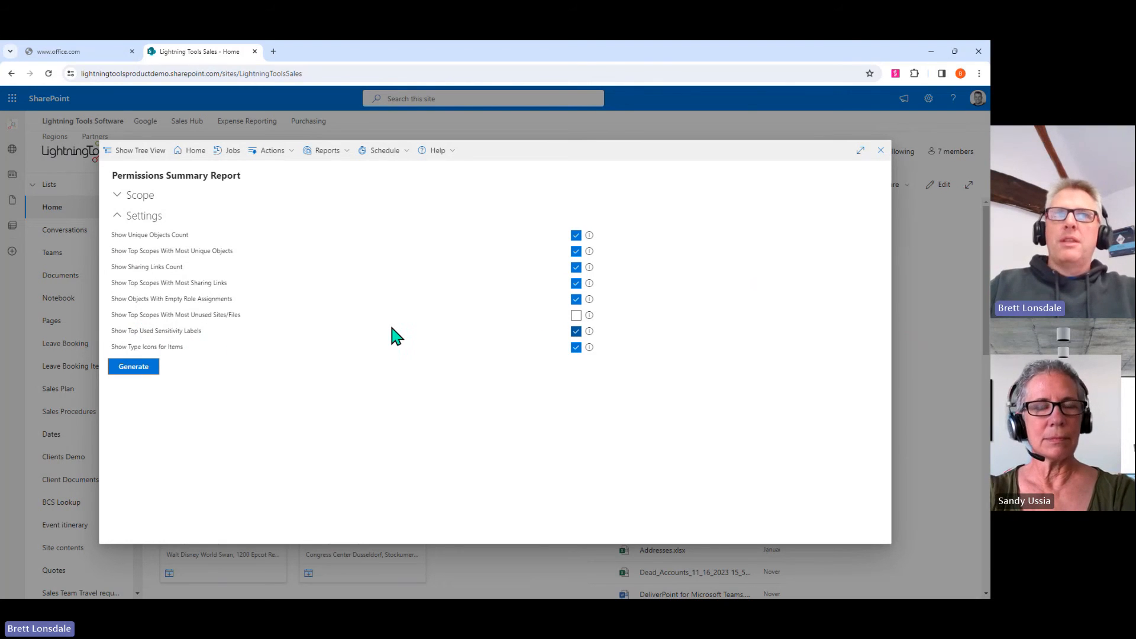
{"action": "left_click", "coordinate": [139, 369]}
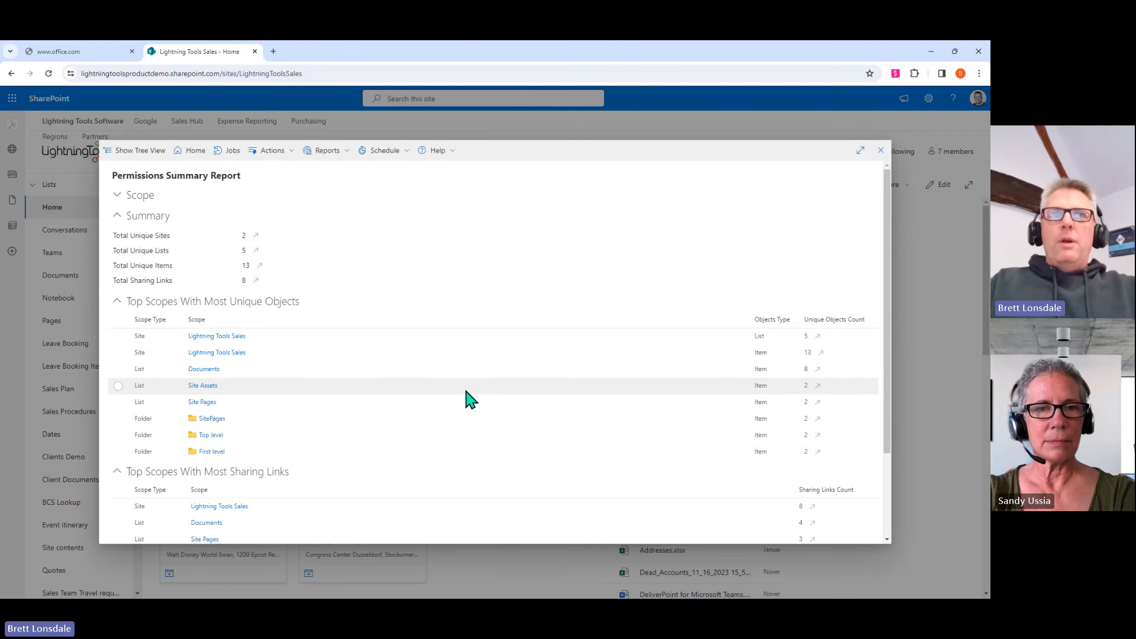
- From the unique items total, compare permissions across the Lightning Tools Sales site and the Commission Sheets and Sales Strategy folders
{"action": "left_click", "coordinate": [261, 267]}
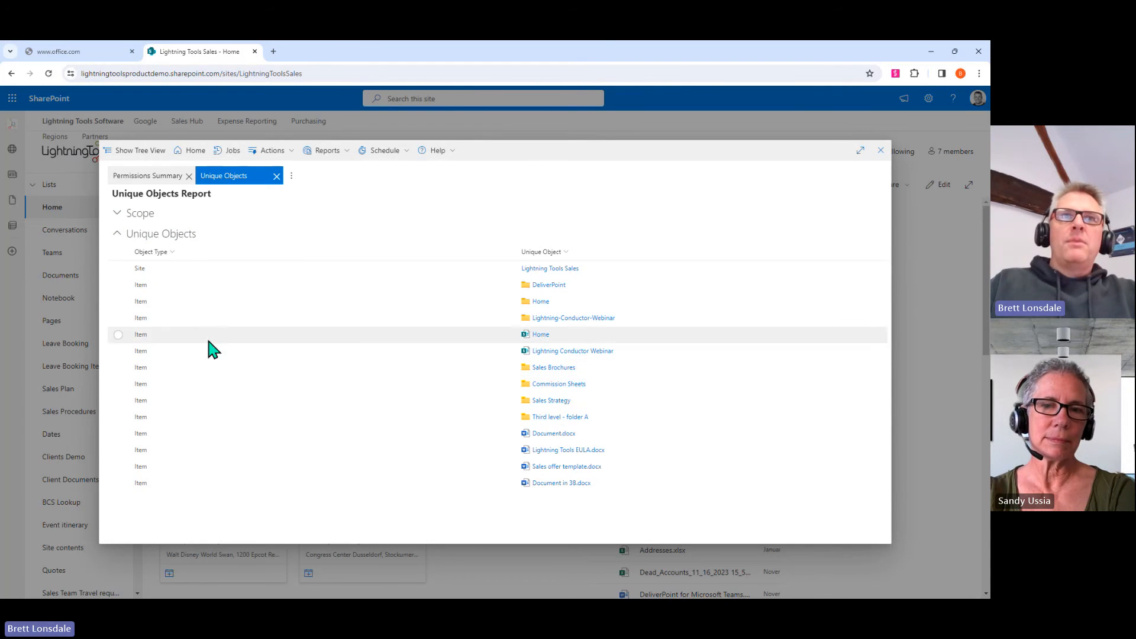
{"action": "left_click", "coordinate": [119, 269]}
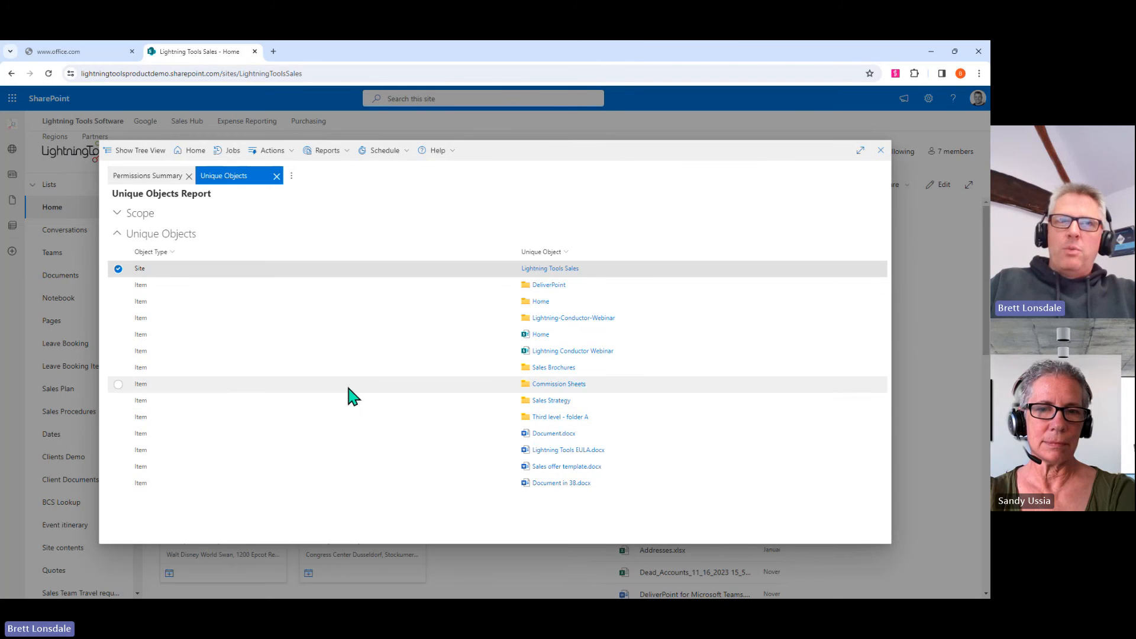
{"action": "left_click", "coordinate": [120, 385]}
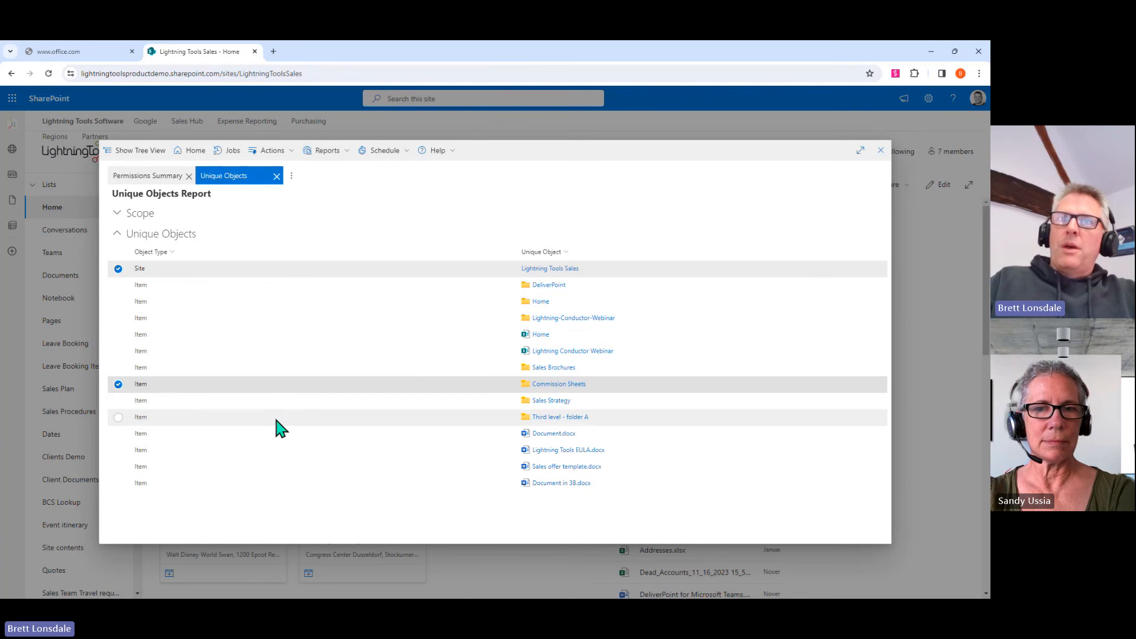
{"action": "left_click", "coordinate": [119, 401]}
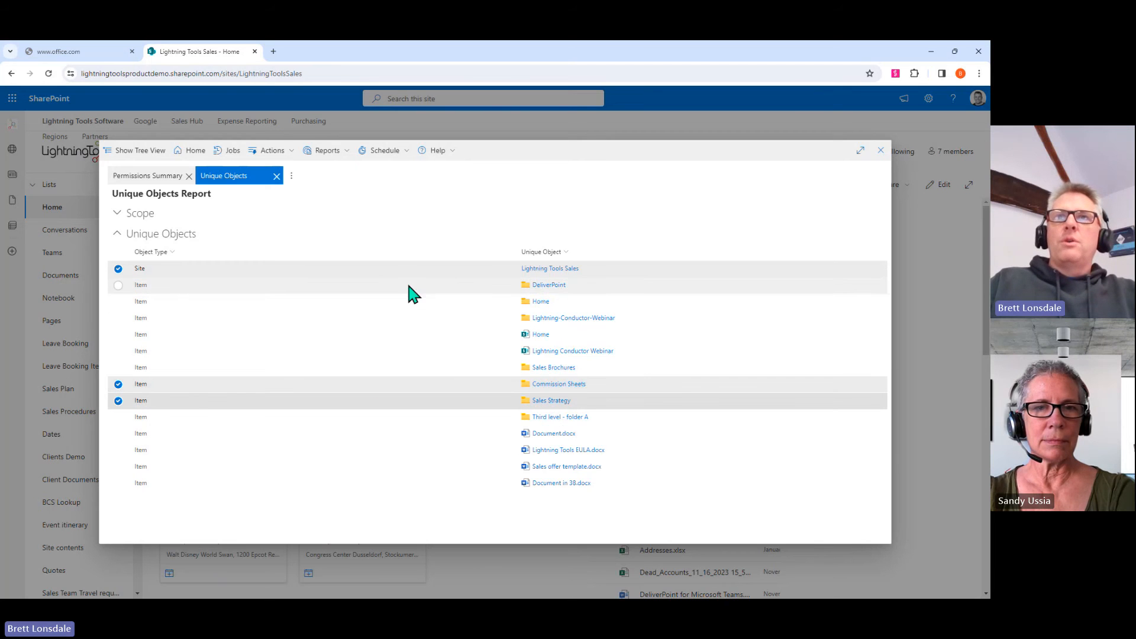
{"action": "left_click", "coordinate": [329, 151]}
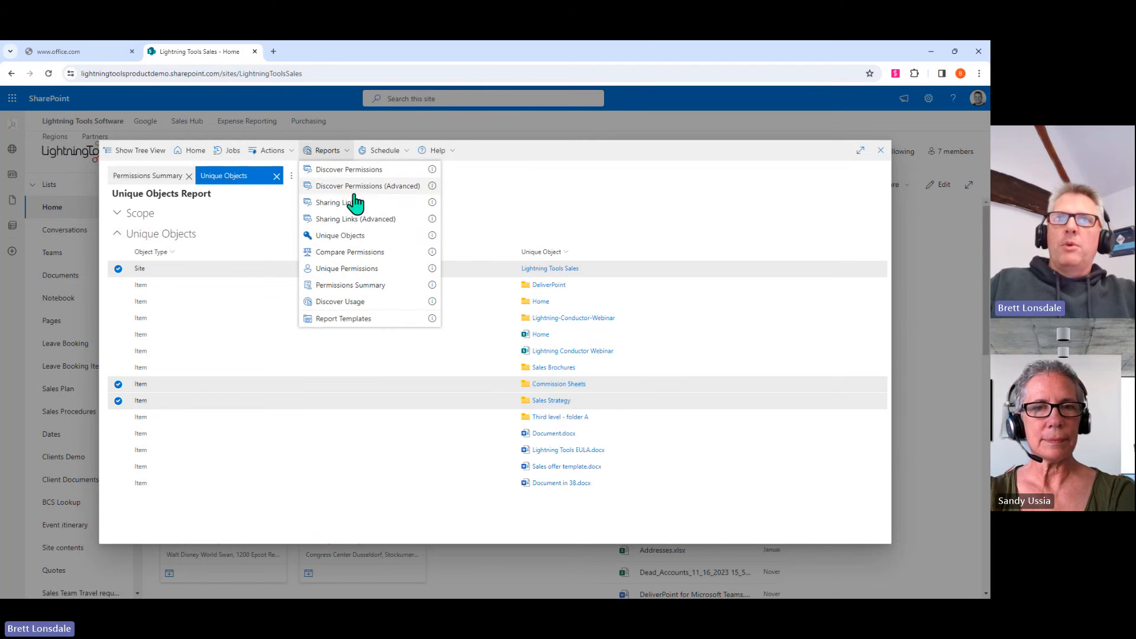
{"action": "left_click", "coordinate": [366, 254]}
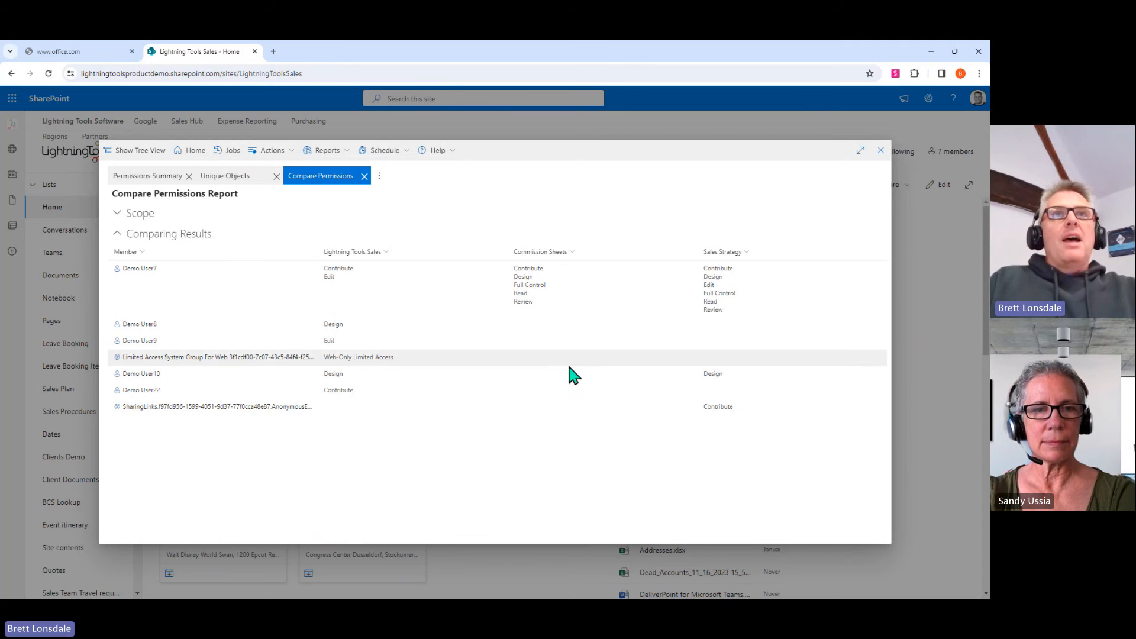
- Return to the Unique Objects report, deselect the Lightning Tools Sales site, and view the permission management options for the two remaining folders
{"action": "left_click", "coordinate": [248, 178]}
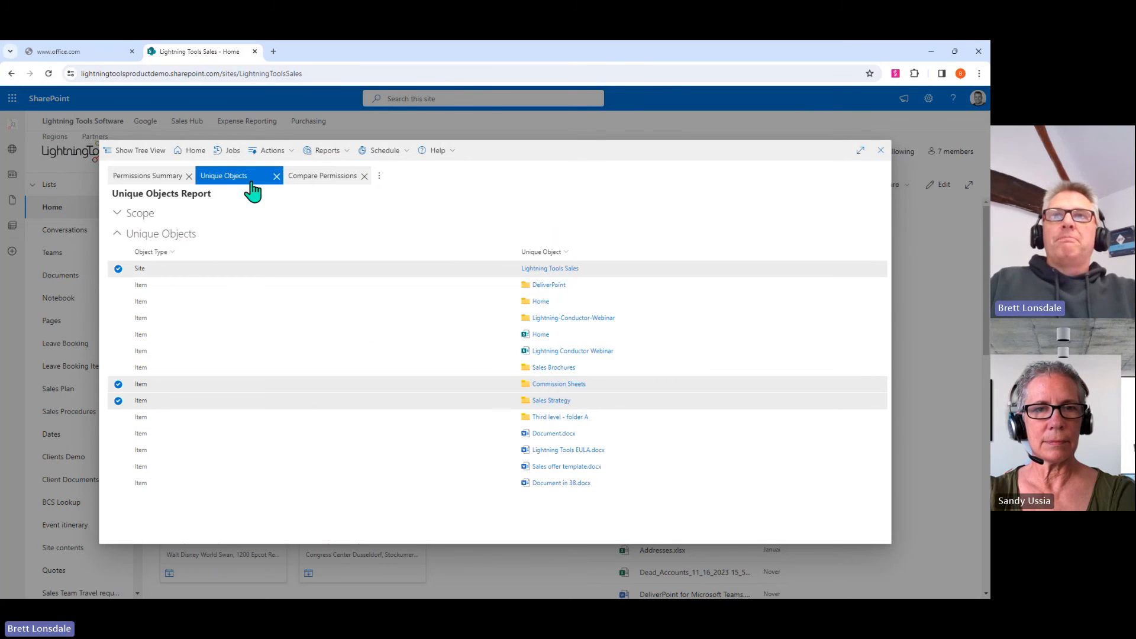
{"action": "left_click", "coordinate": [119, 270]}
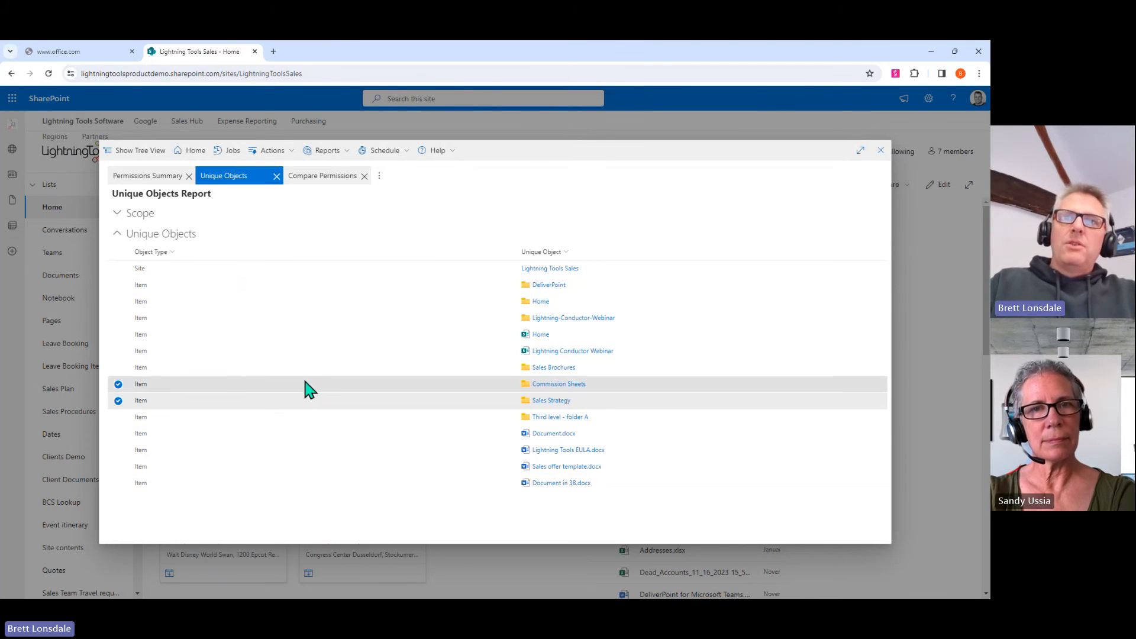
{"action": "left_click", "coordinate": [278, 151]}
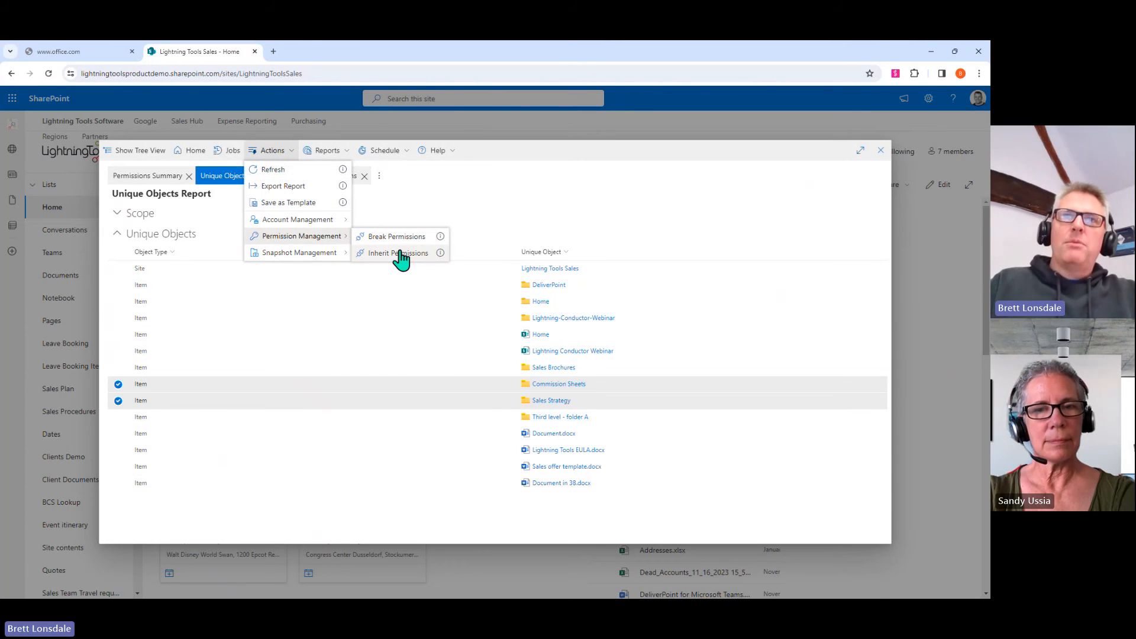
{"action": "left_click", "coordinate": [525, 153]}
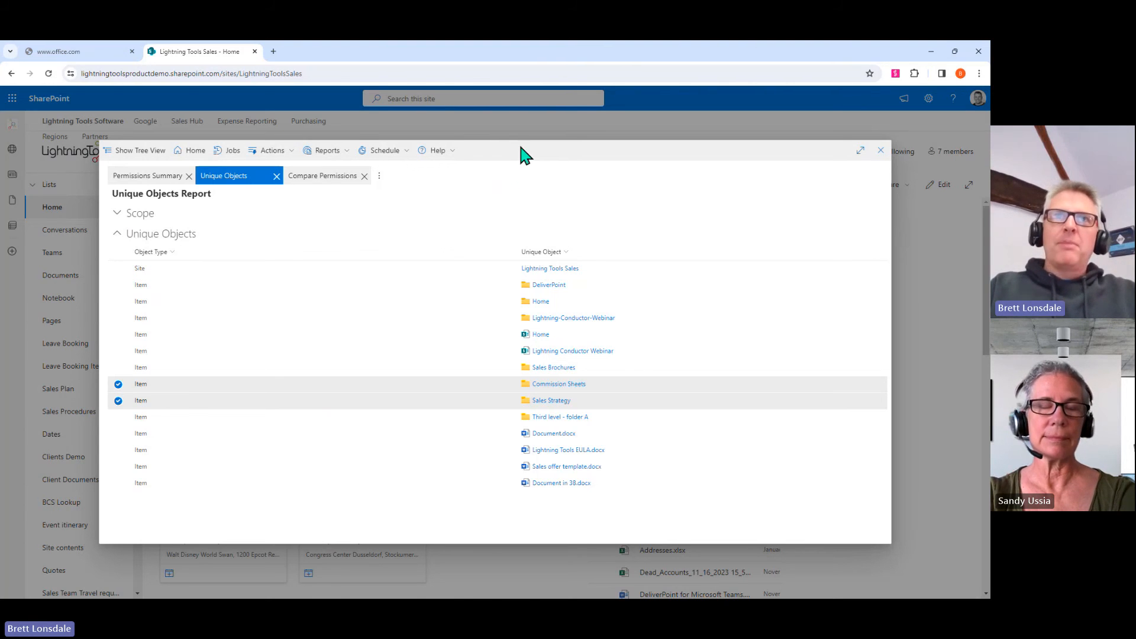
- Close the Compare Permissions and Unique Objects reports, then view and close the sharing links behind the Permissions Summary total
{"action": "left_click", "coordinate": [364, 177]}
{"action": "left_click", "coordinate": [277, 176]}
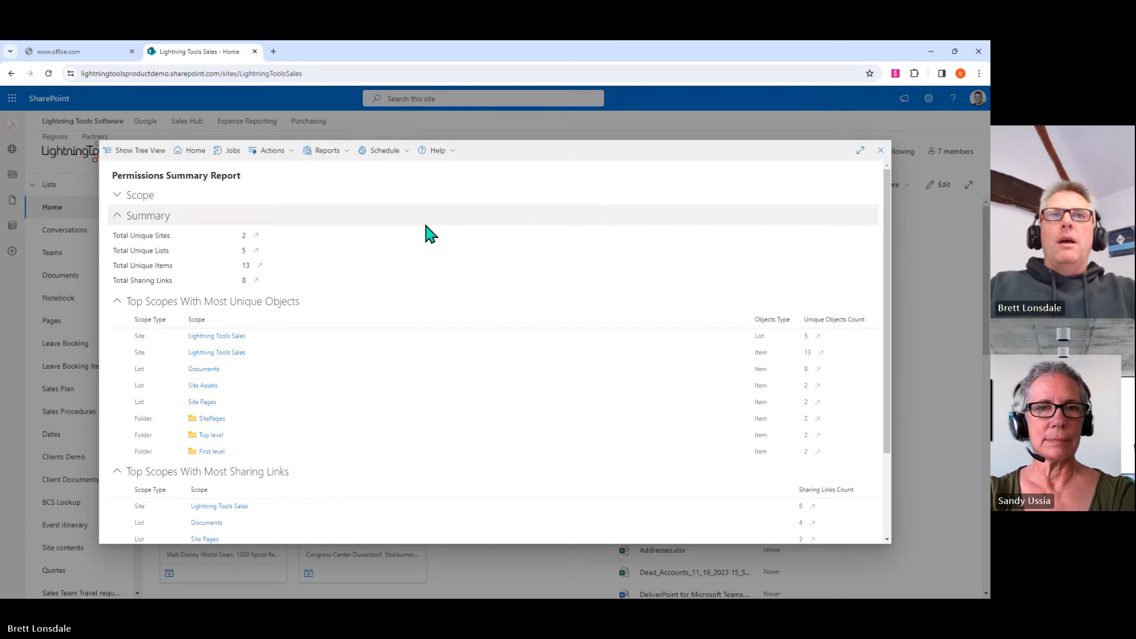
{"action": "left_click", "coordinate": [256, 280]}
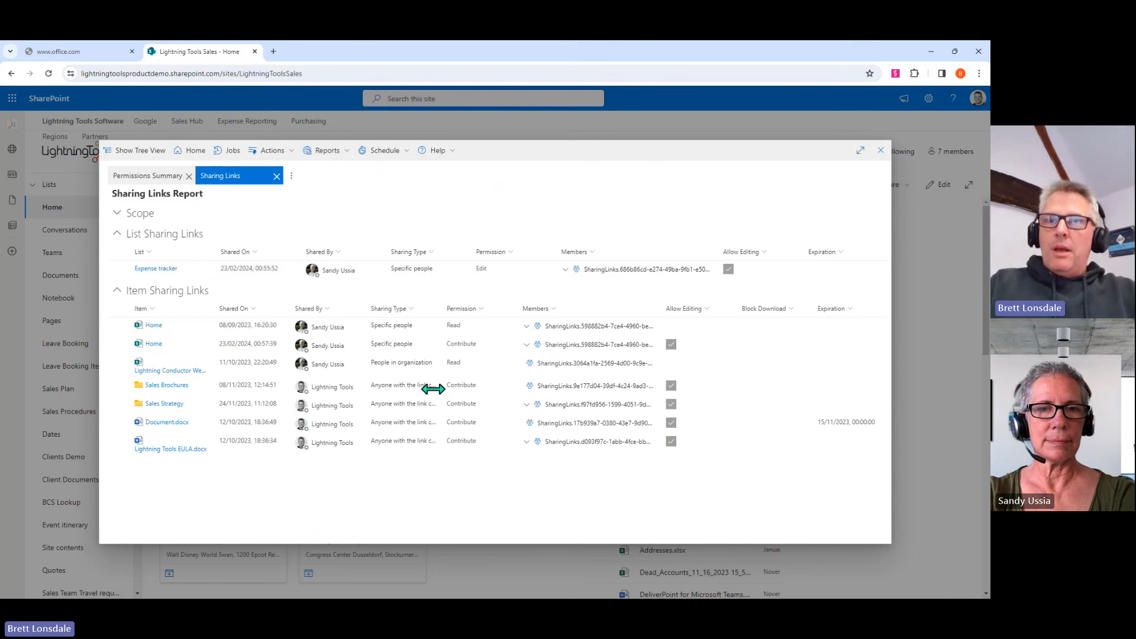
{"action": "left_click", "coordinate": [276, 175]}
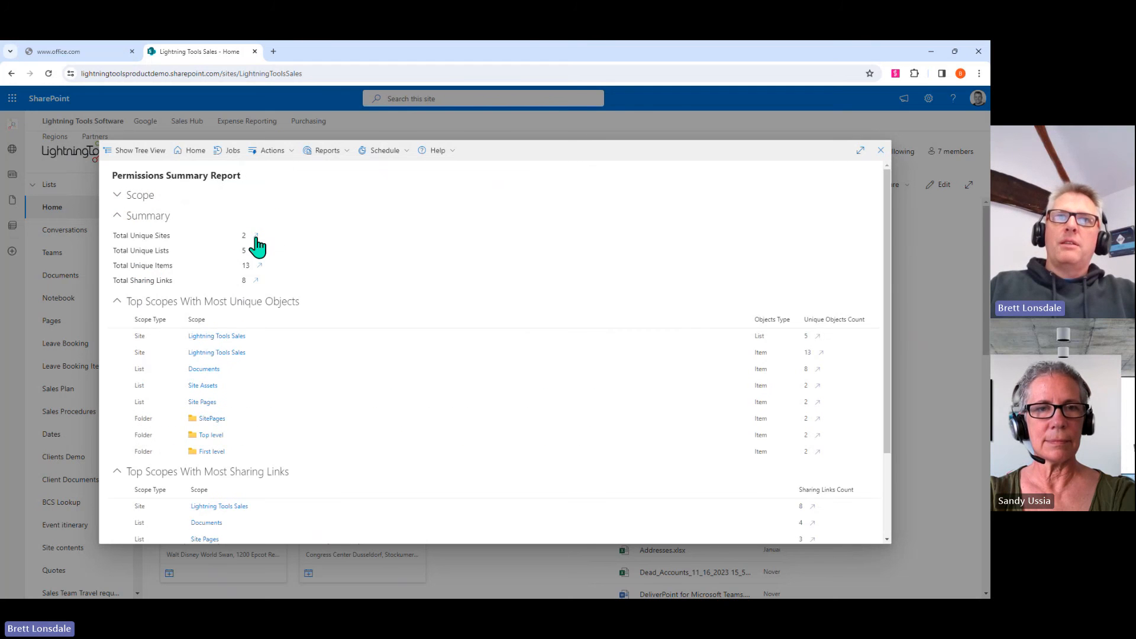
- Open the Discover Permissions report for the Confidential sensitivity label, collapse Sites Permissions, and examine page 6 of the item permissions
{"action": "scroll", "coordinate": [317, 295], "scroll_direction": "down", "scroll_amount": 2}
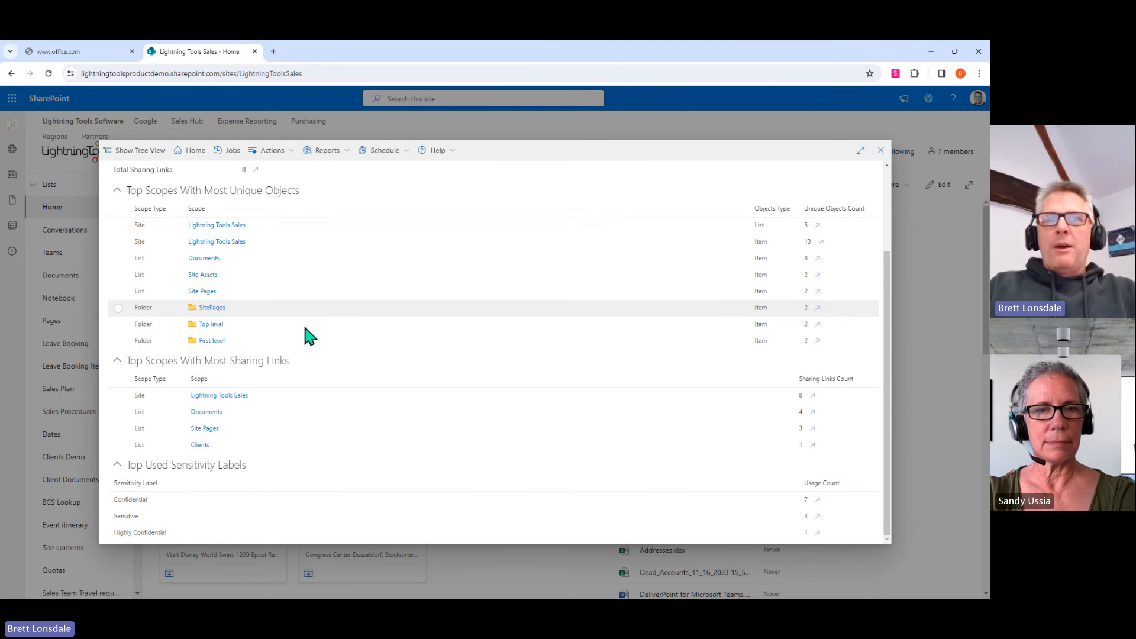
{"action": "left_click", "coordinate": [818, 500]}
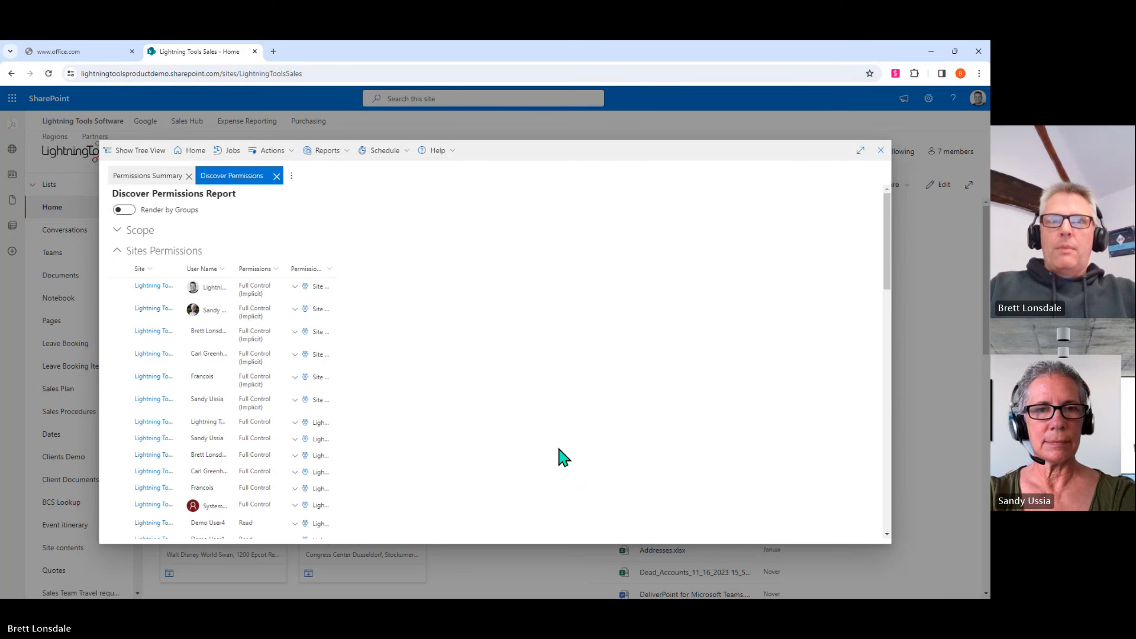
{"action": "left_click", "coordinate": [121, 254]}
{"action": "scroll", "coordinate": [302, 355], "scroll_direction": "down", "scroll_amount": 4}
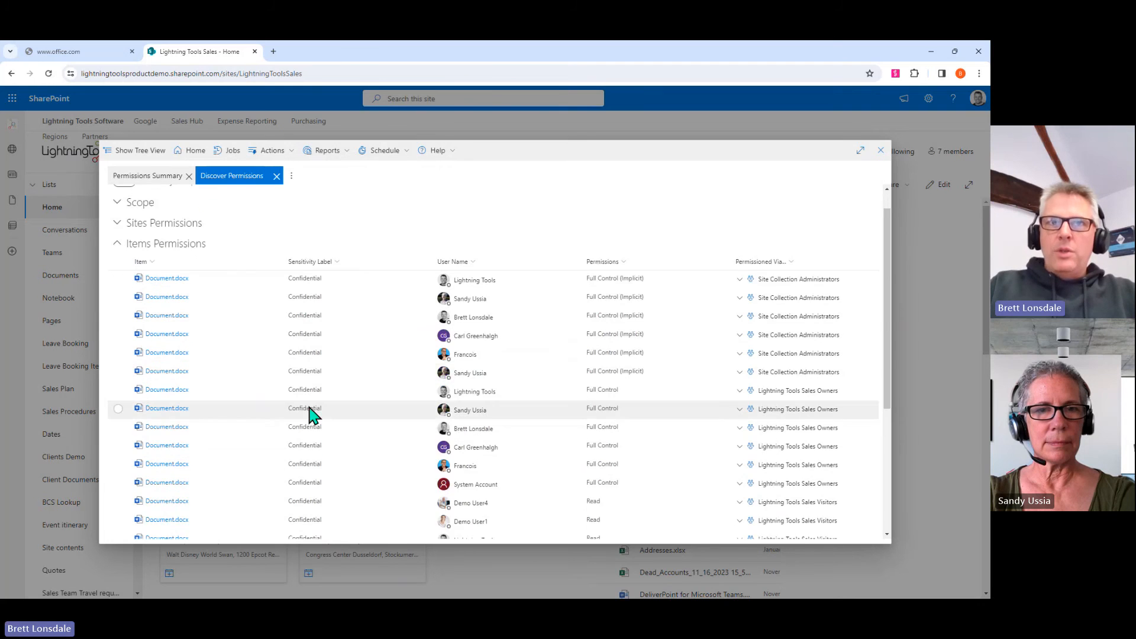
{"action": "left_click", "coordinate": [245, 535]}
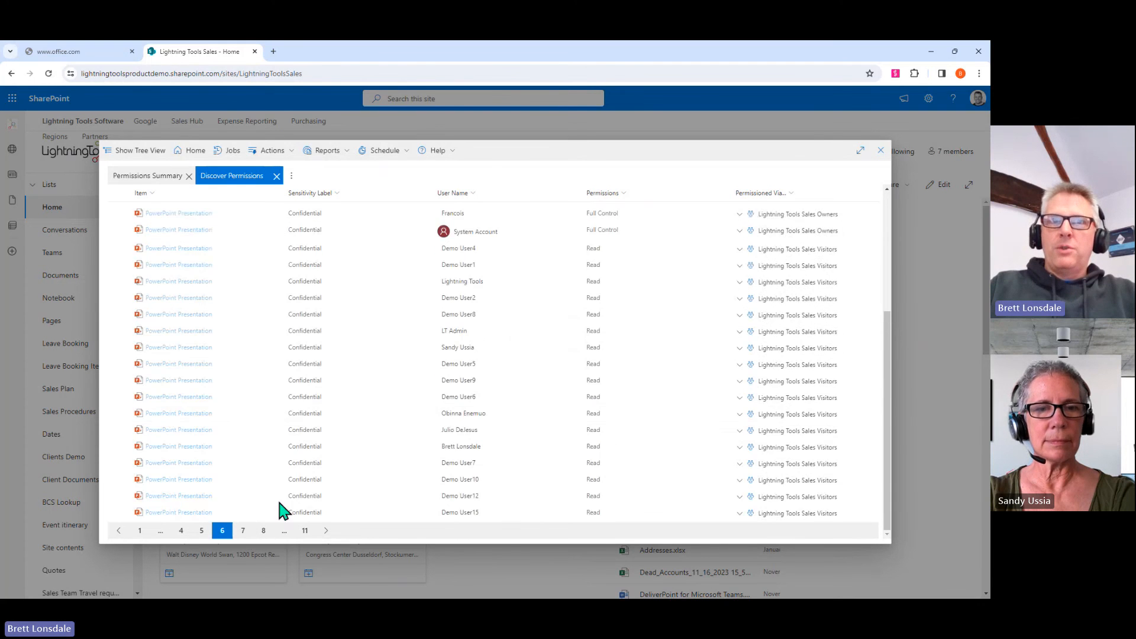
{"action": "scroll", "coordinate": [304, 253], "scroll_direction": "down", "scroll_amount": 1}
{"action": "mouse_move", "coordinate": [447, 452]}
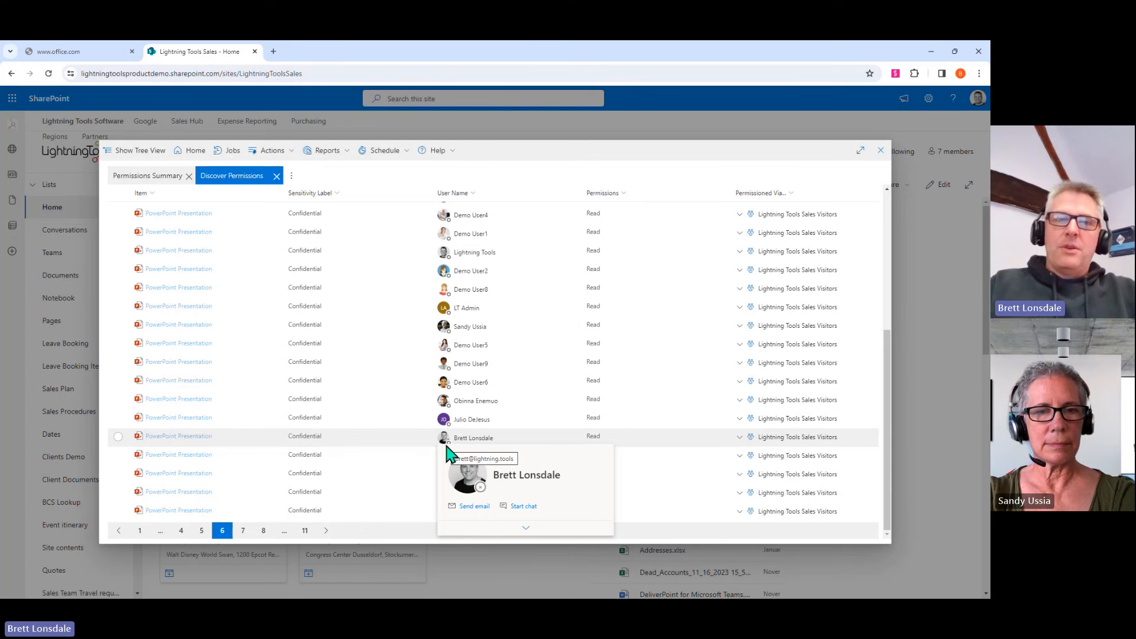
{"action": "scroll", "coordinate": [450, 449], "scroll_direction": "up", "scroll_amount": 3}
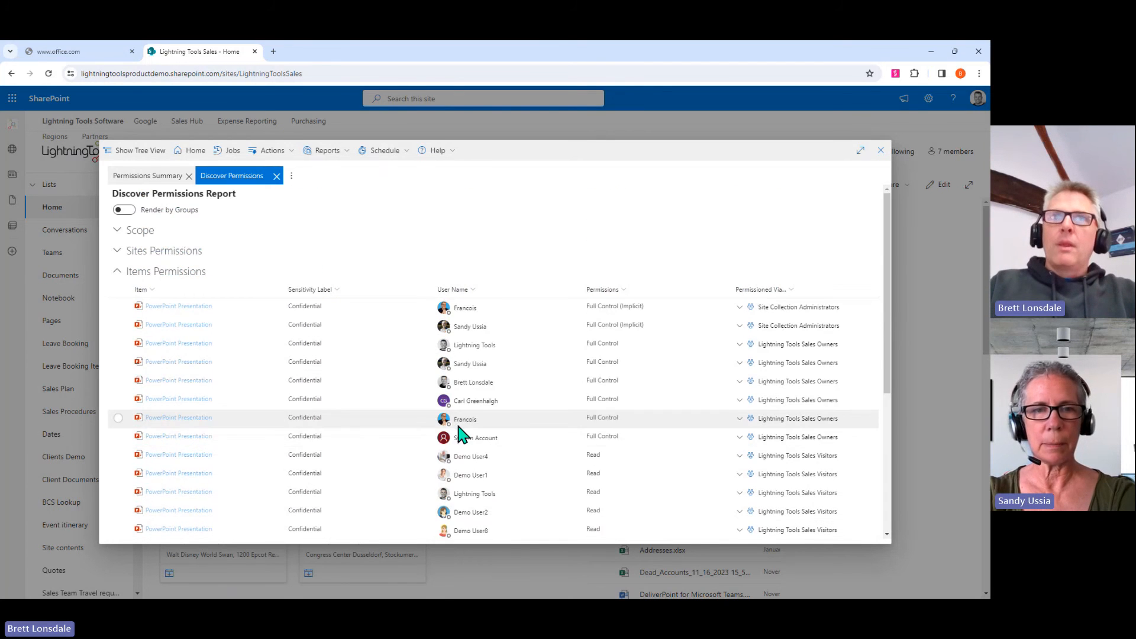
- Close the Discover Permissions report and set up a scheduled one for the Lightning Tools Sales site, filtered to the Edit permission level
{"action": "left_click", "coordinate": [880, 151]}
{"action": "left_click", "coordinate": [973, 121]}
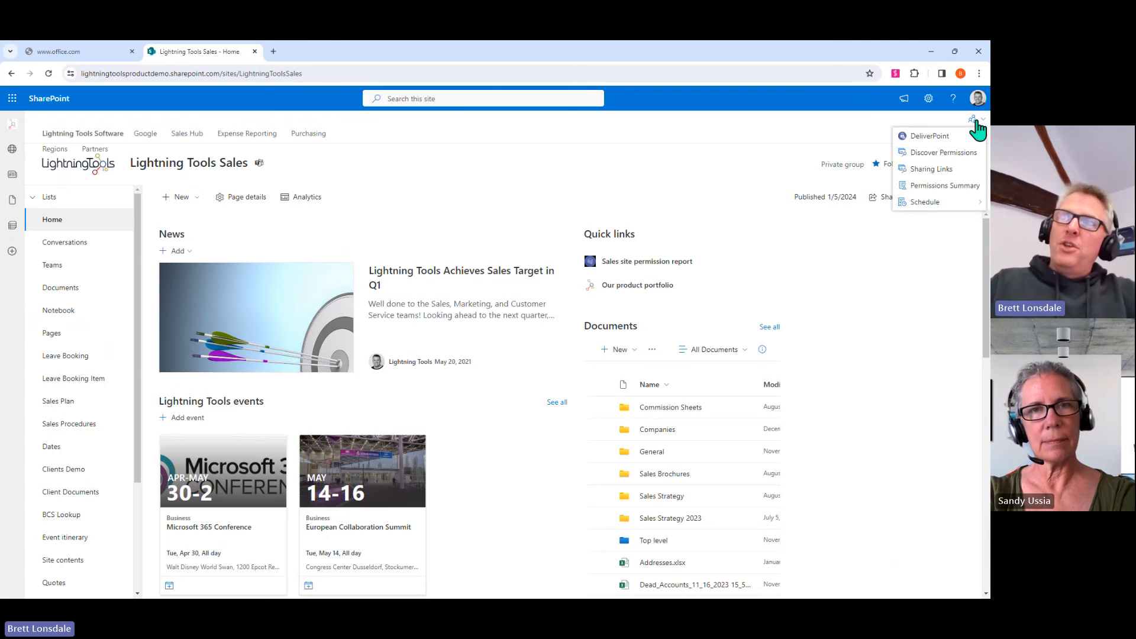
{"action": "mouse_move", "coordinate": [944, 210]}
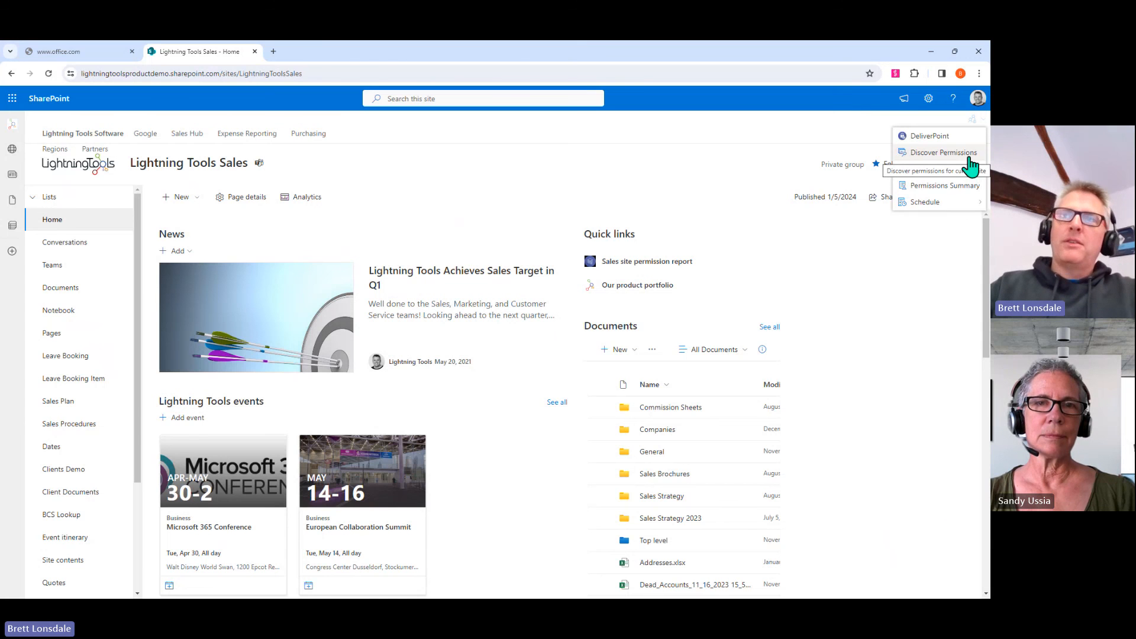
{"action": "mouse_move", "coordinate": [927, 211]}
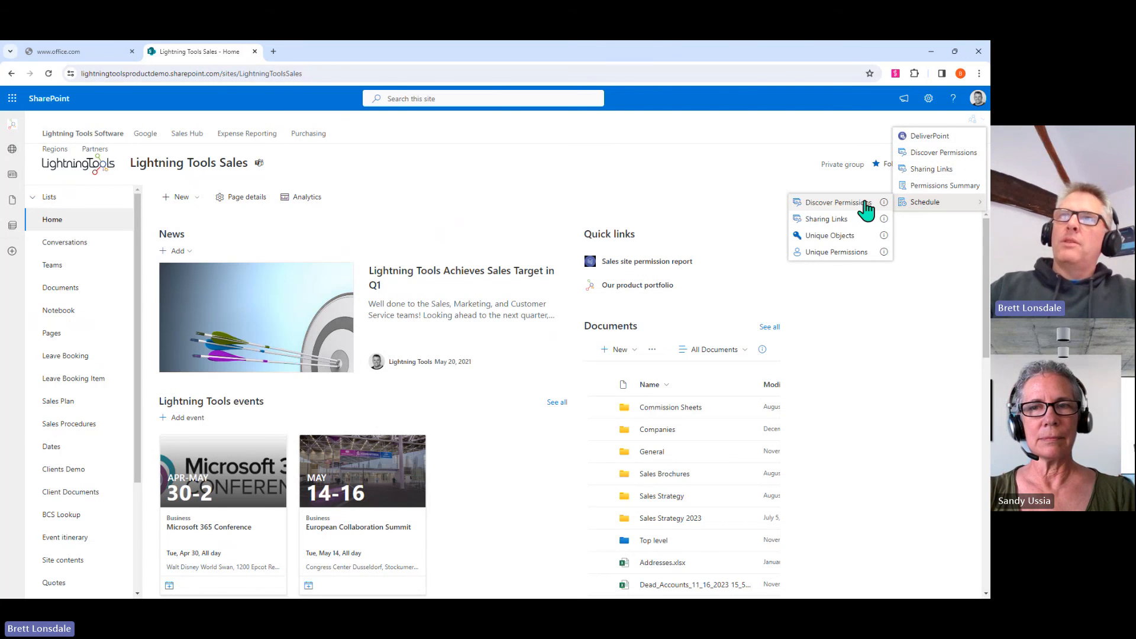
{"action": "left_click", "coordinate": [843, 204]}
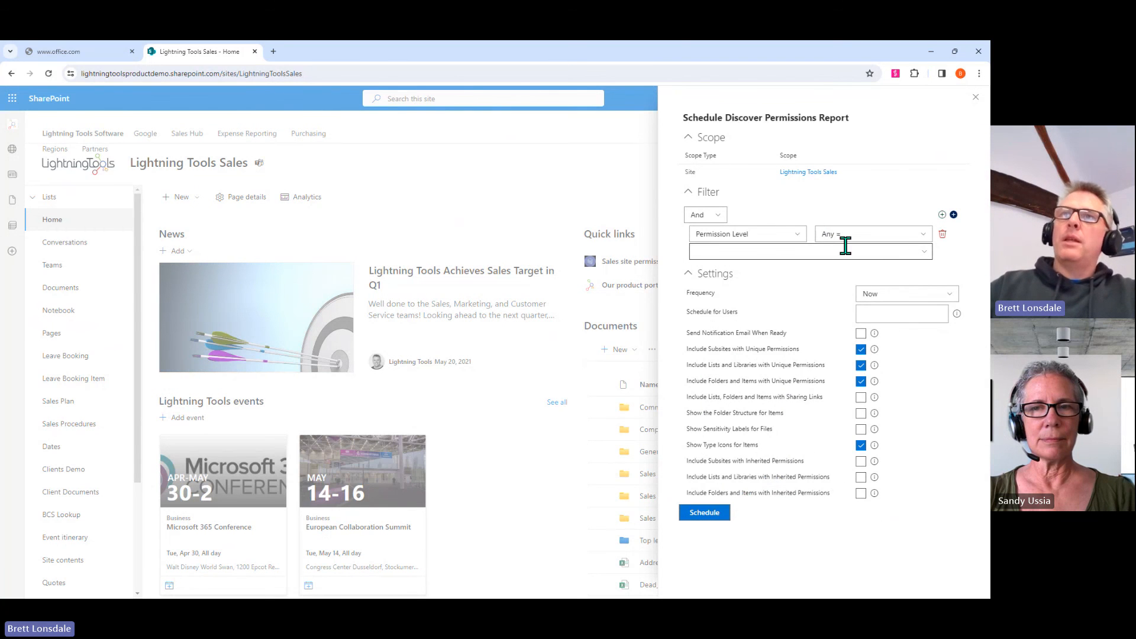
{"action": "left_click", "coordinate": [796, 236]}
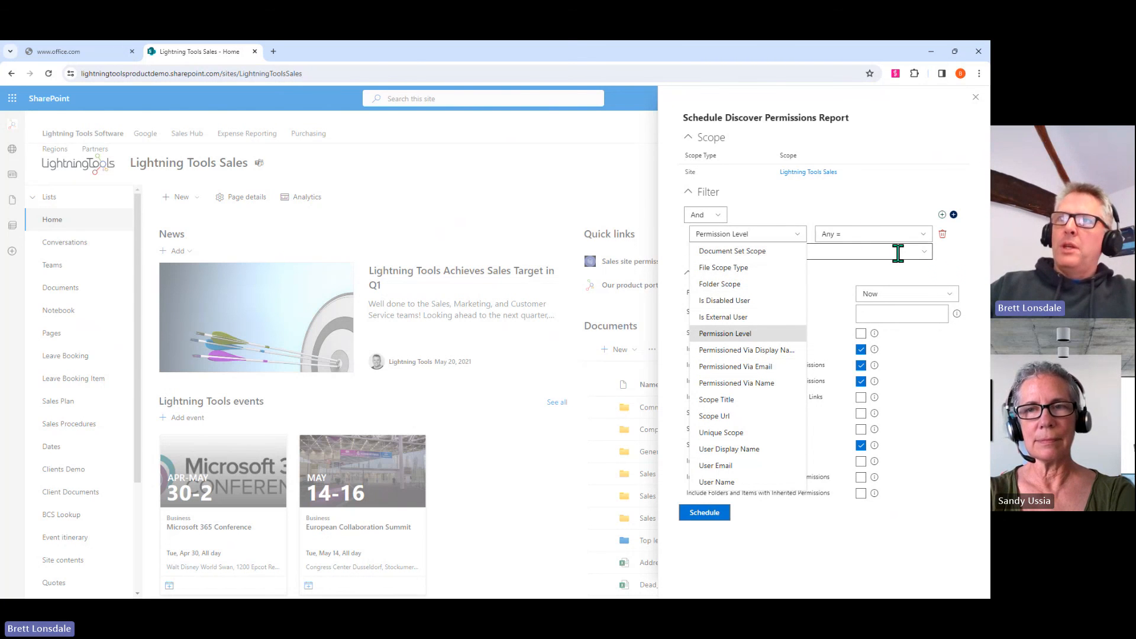
{"action": "left_click", "coordinate": [944, 260]}
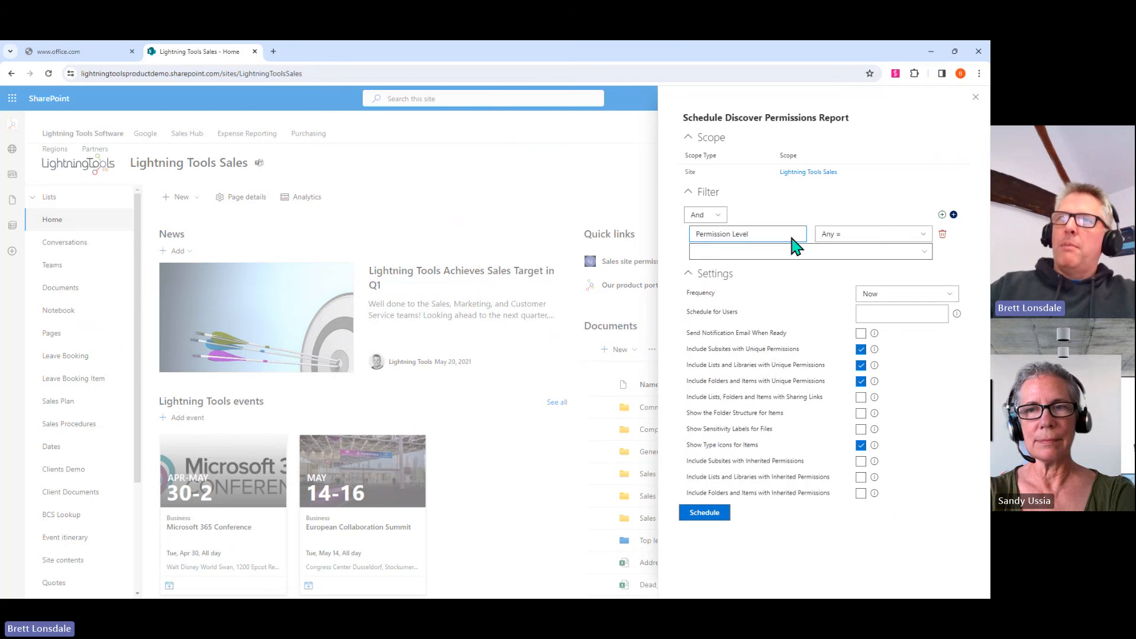
{"action": "left_click", "coordinate": [929, 256]}
{"action": "left_click", "coordinate": [763, 317]}
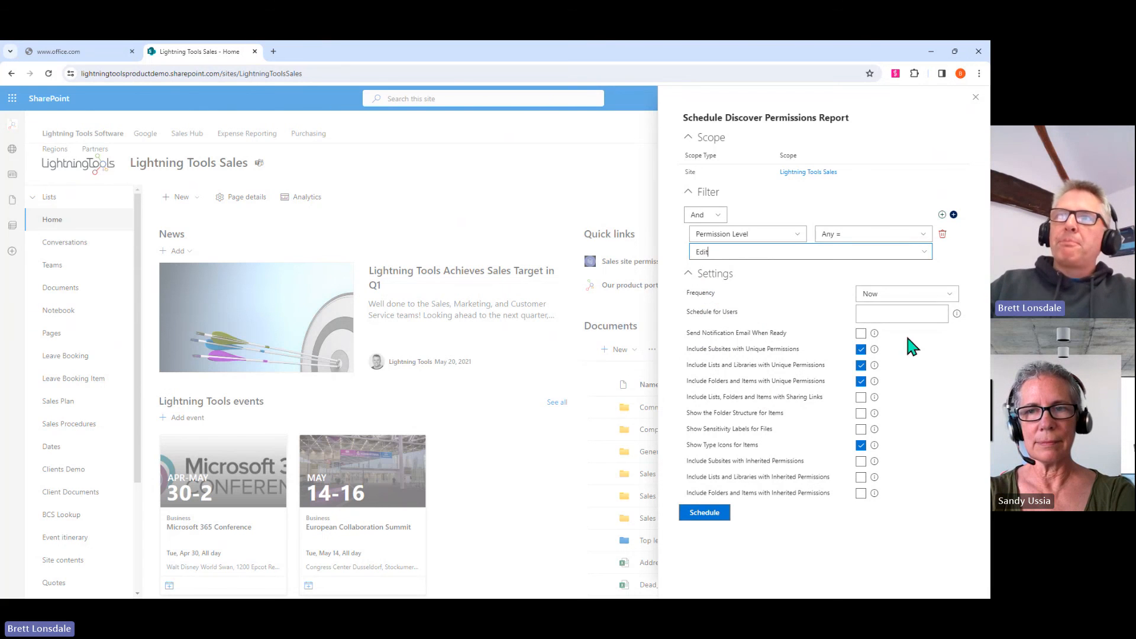
- Schedule the report monthly for Demo User5 with a notification email when ready, and close the scheduling form
{"action": "left_click", "coordinate": [955, 300]}
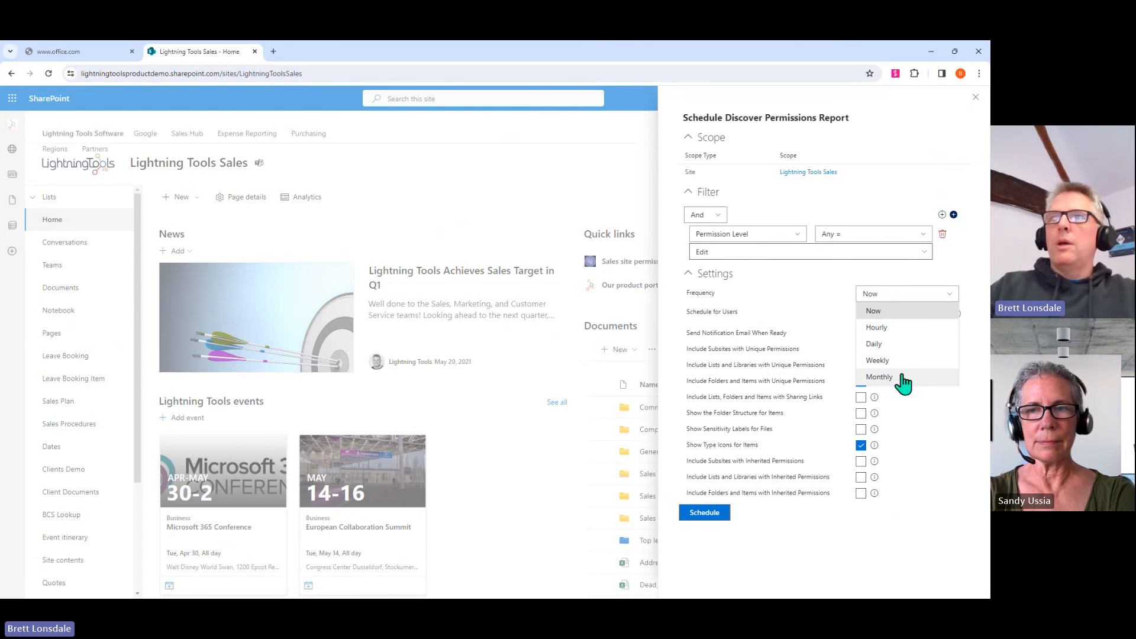
{"action": "left_click", "coordinate": [882, 376]}
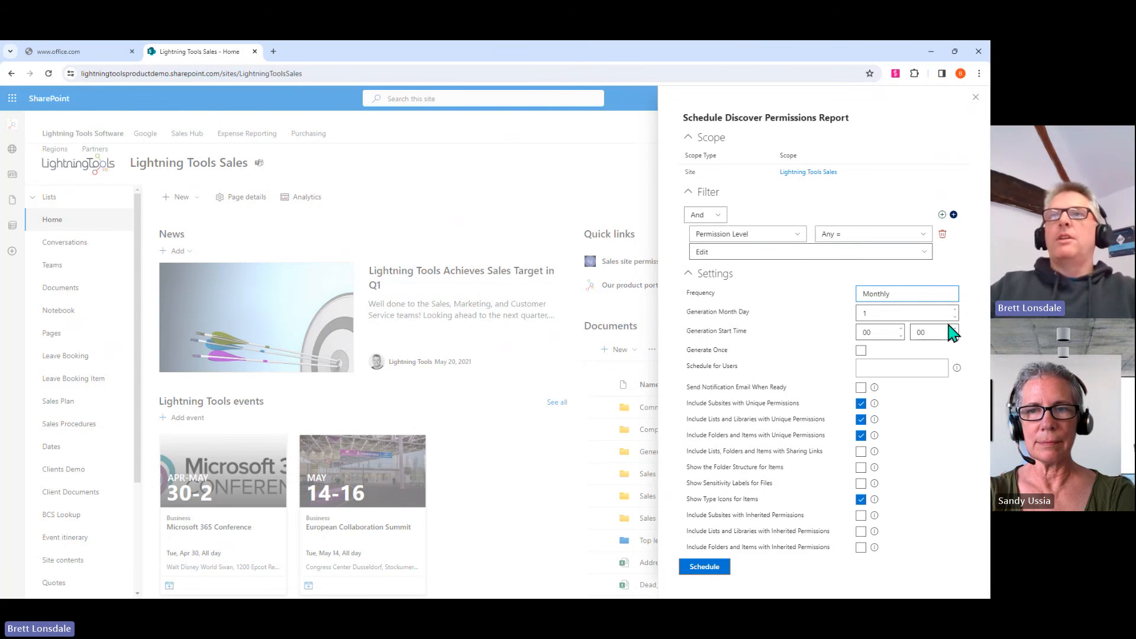
{"action": "left_click", "coordinate": [918, 373]}
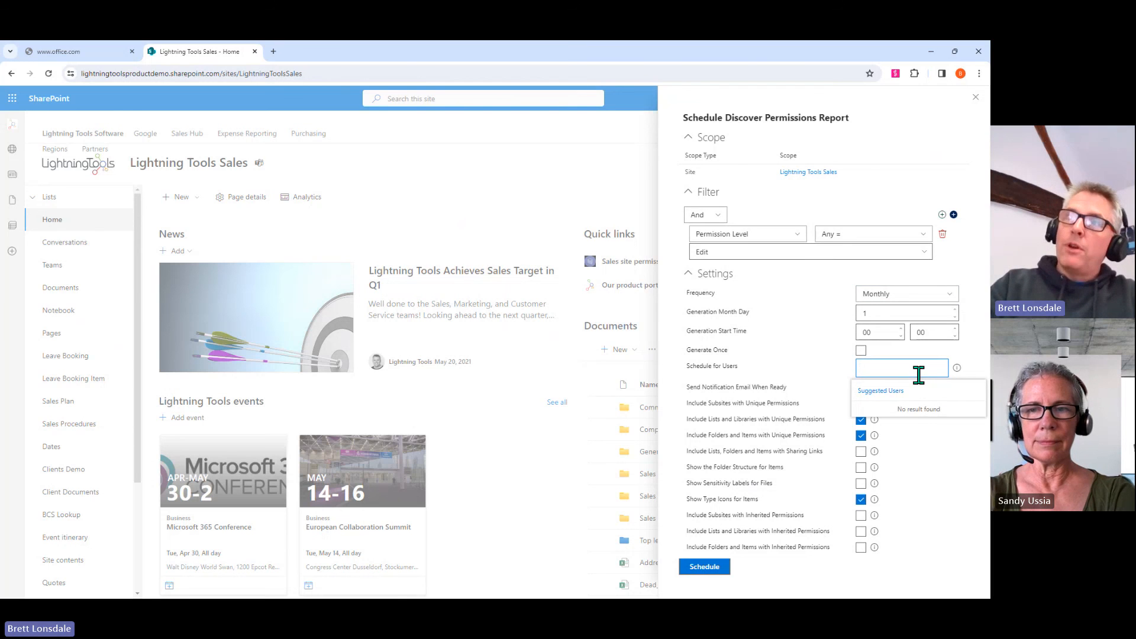
{"action": "type", "text": "demo user5"}
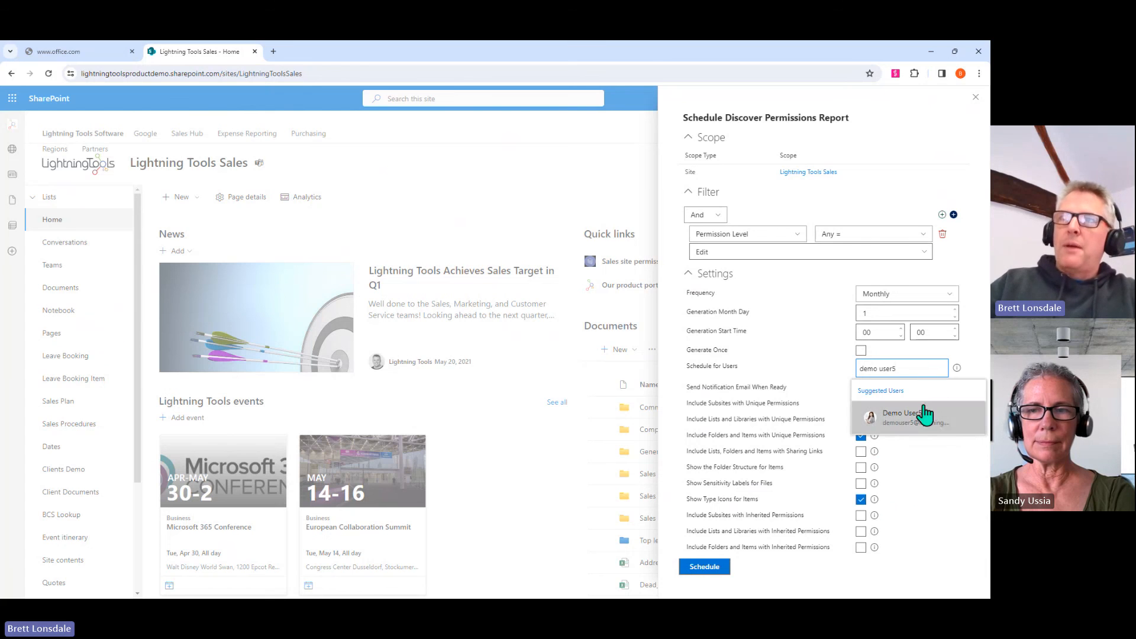
{"action": "left_click", "coordinate": [924, 414]}
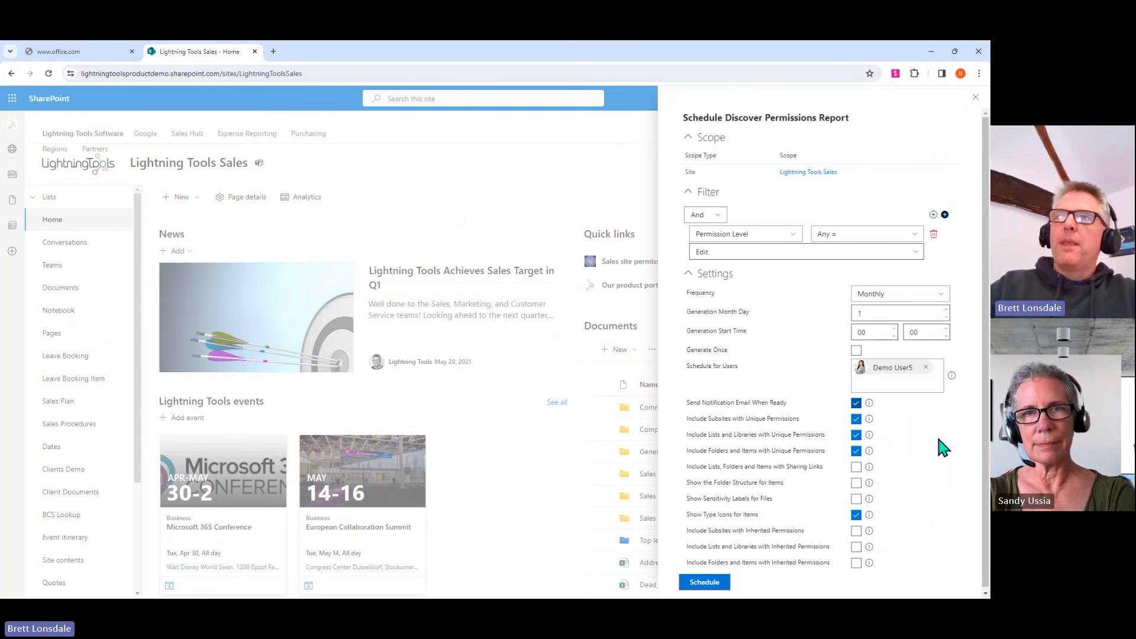
{"action": "scroll", "coordinate": [940, 448], "scroll_direction": "down", "scroll_amount": 1}
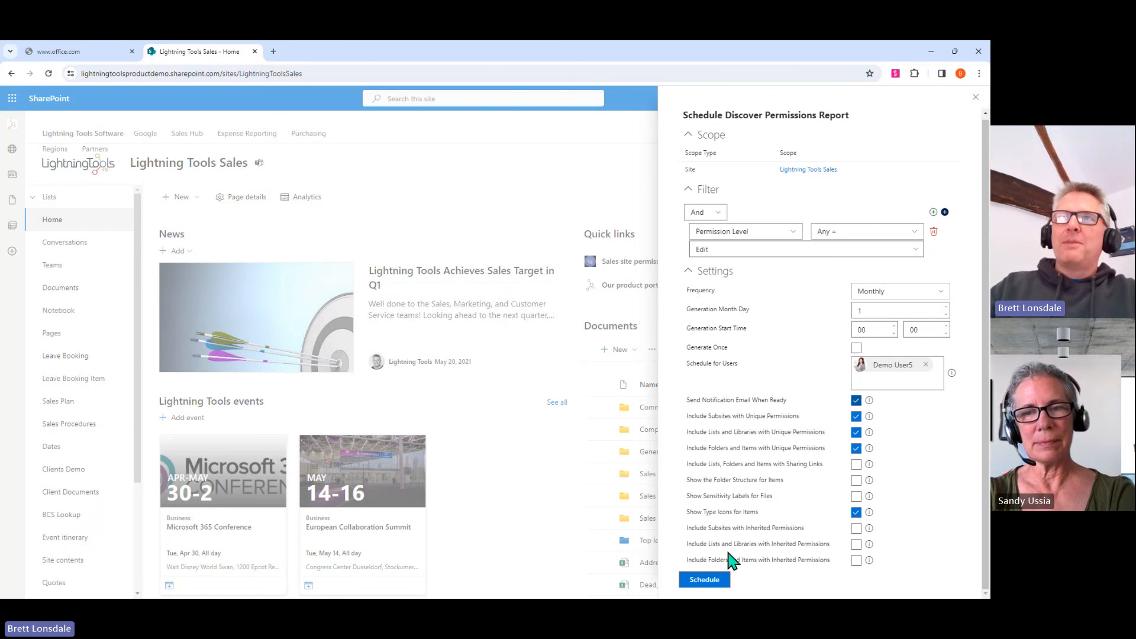
{"action": "left_click", "coordinate": [714, 581]}
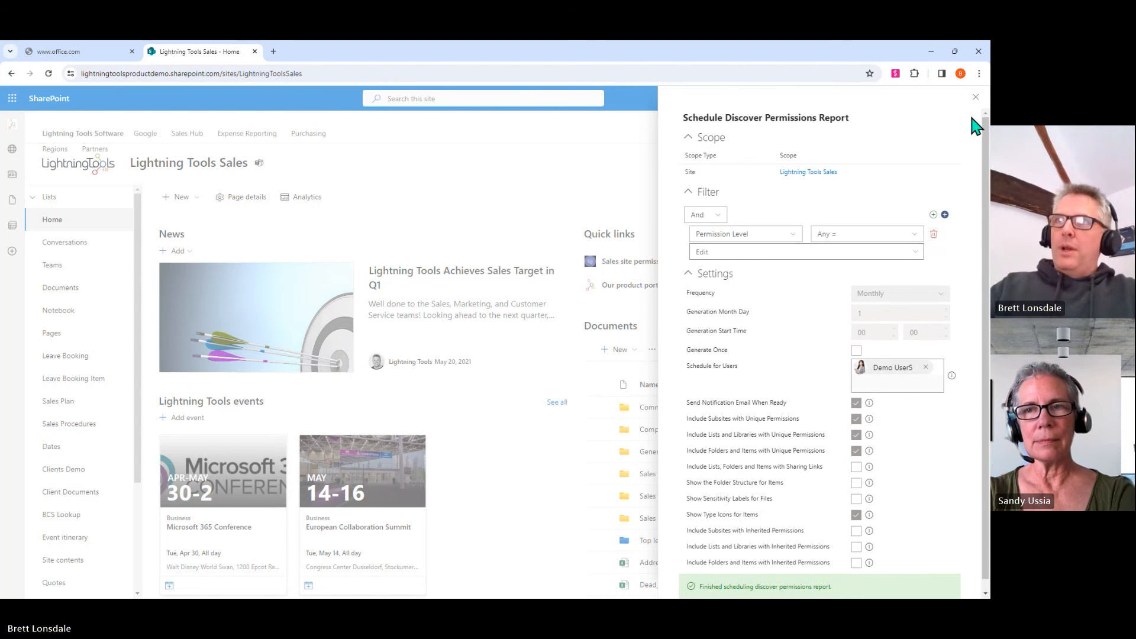
{"action": "left_click", "coordinate": [975, 97]}
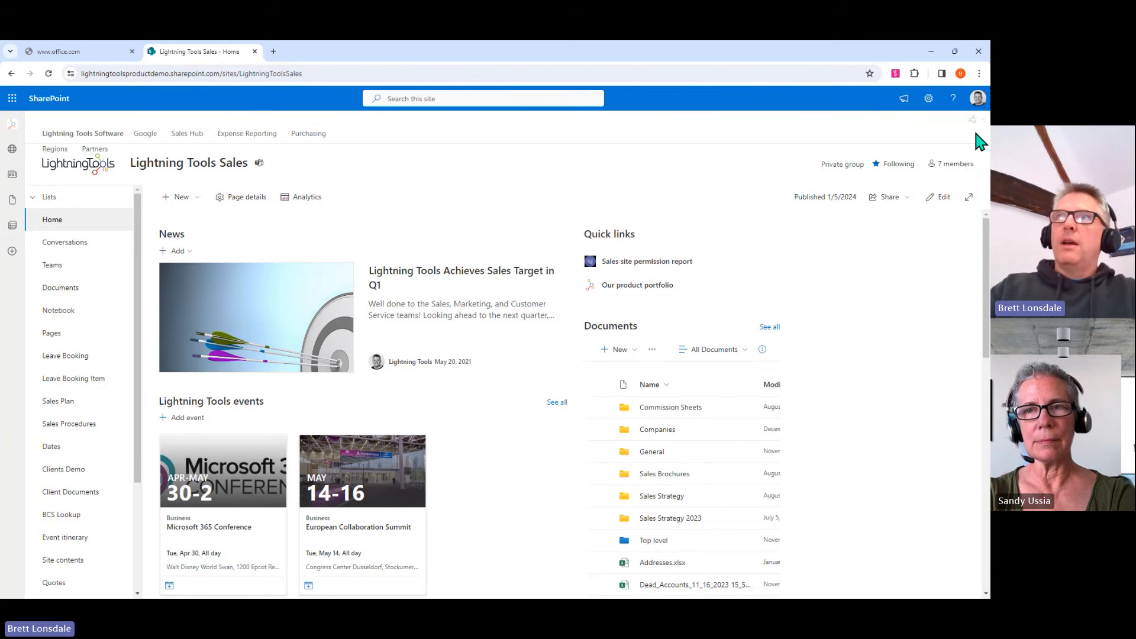
- Open DeliverPoint's scheduled reports list, then view and close the scope details of Discover Permissions report 55
{"action": "left_click", "coordinate": [973, 121]}
{"action": "left_click", "coordinate": [934, 143]}
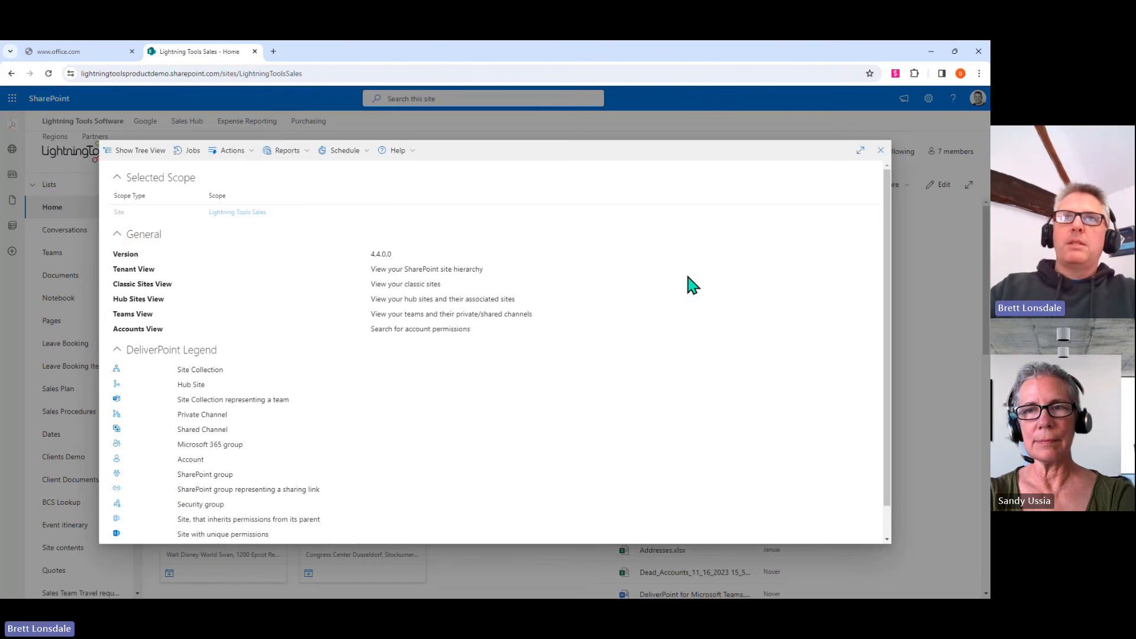
{"action": "left_click", "coordinate": [358, 155]}
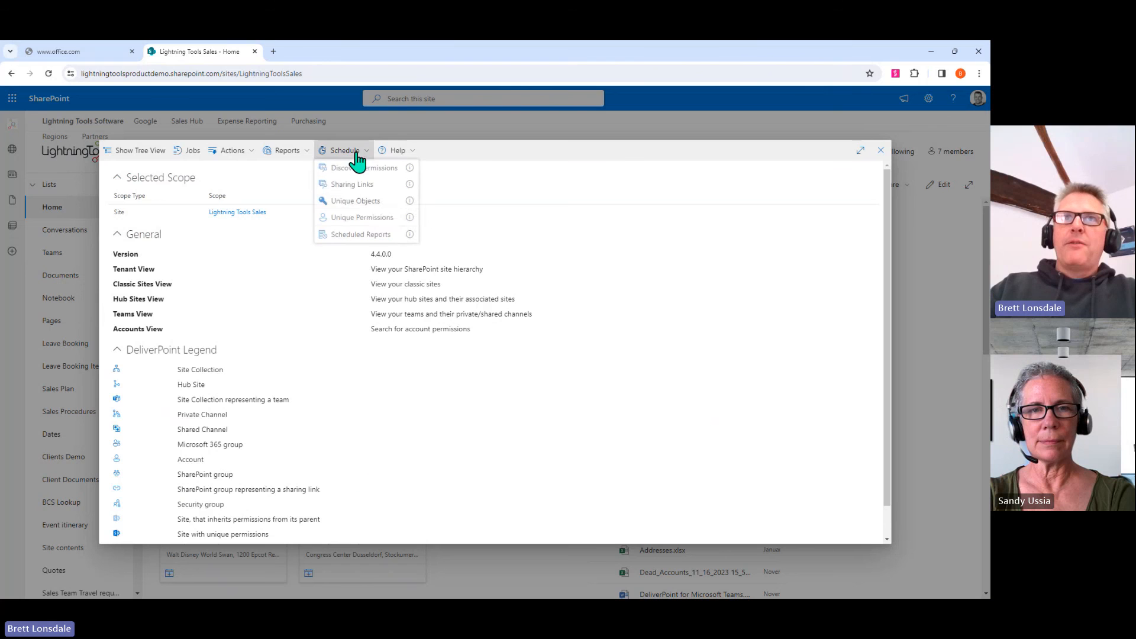
{"action": "left_click", "coordinate": [367, 234]}
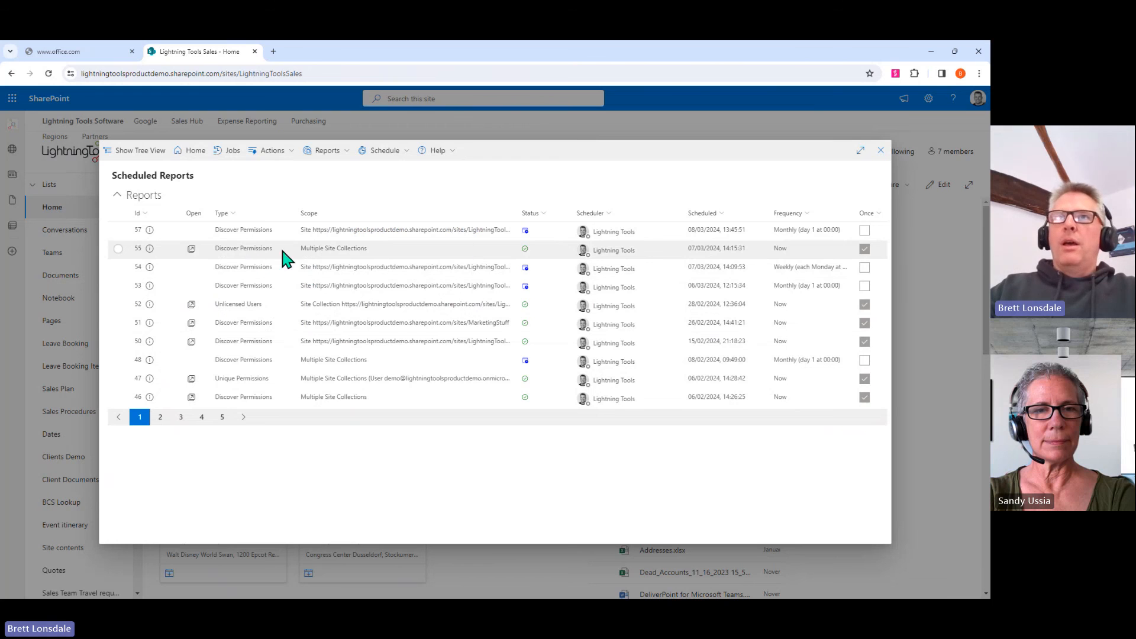
{"action": "left_click", "coordinate": [150, 249]}
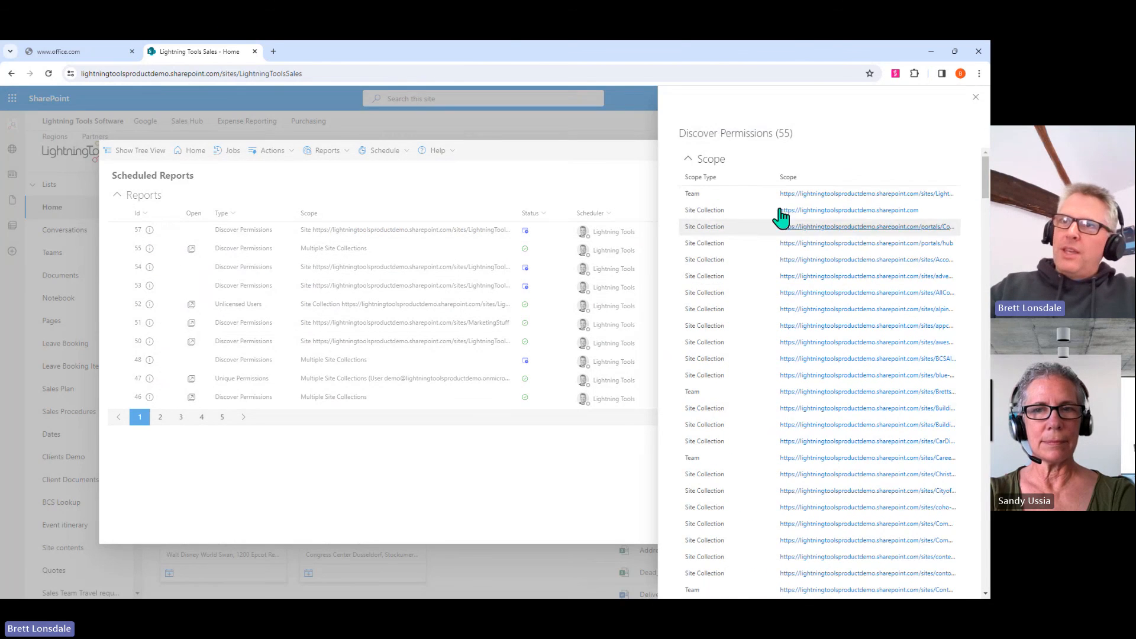
{"action": "scroll", "coordinate": [755, 476], "scroll_direction": "down", "scroll_amount": 10}
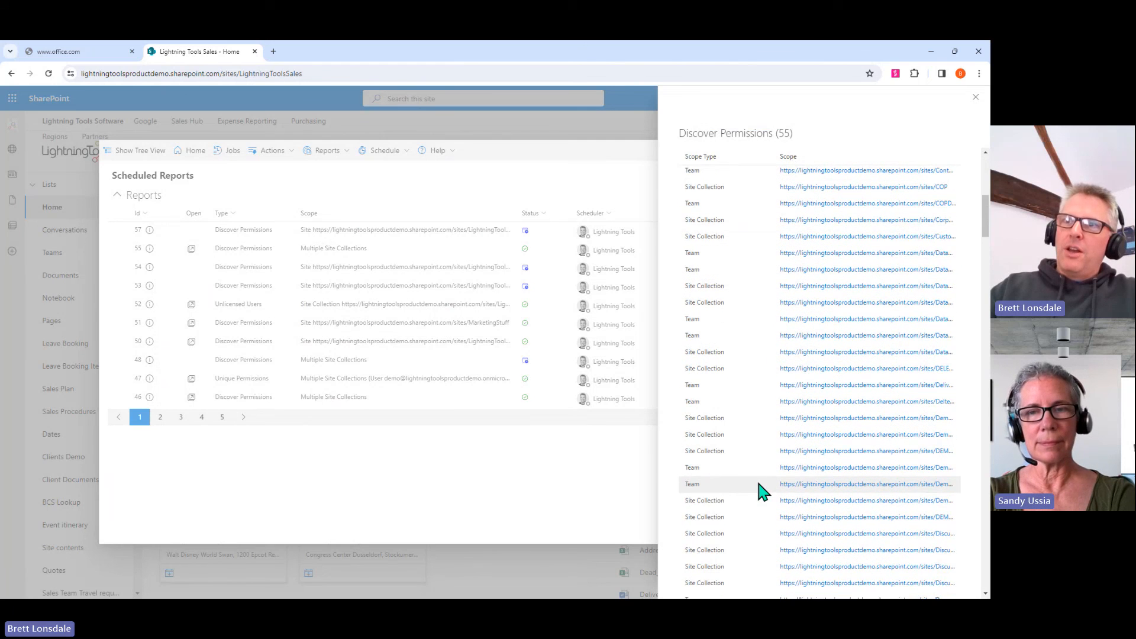
{"action": "left_click", "coordinate": [975, 98]}
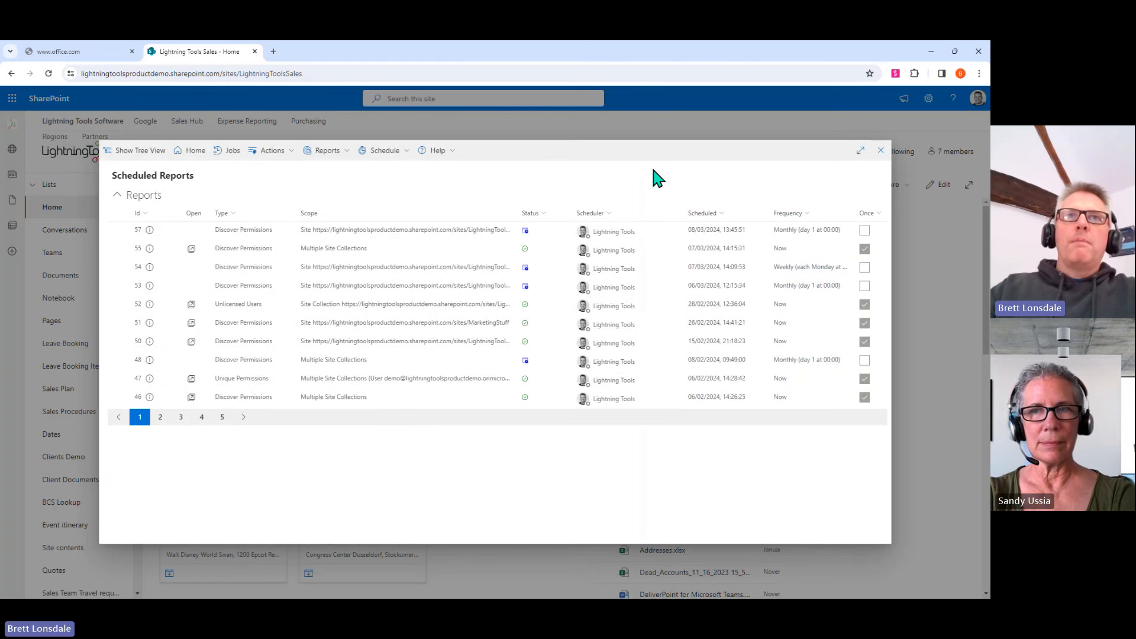
- Open the results of scheduled Discover Permissions report 55 and examine the first page of its site permissions
{"action": "left_click", "coordinate": [190, 249]}
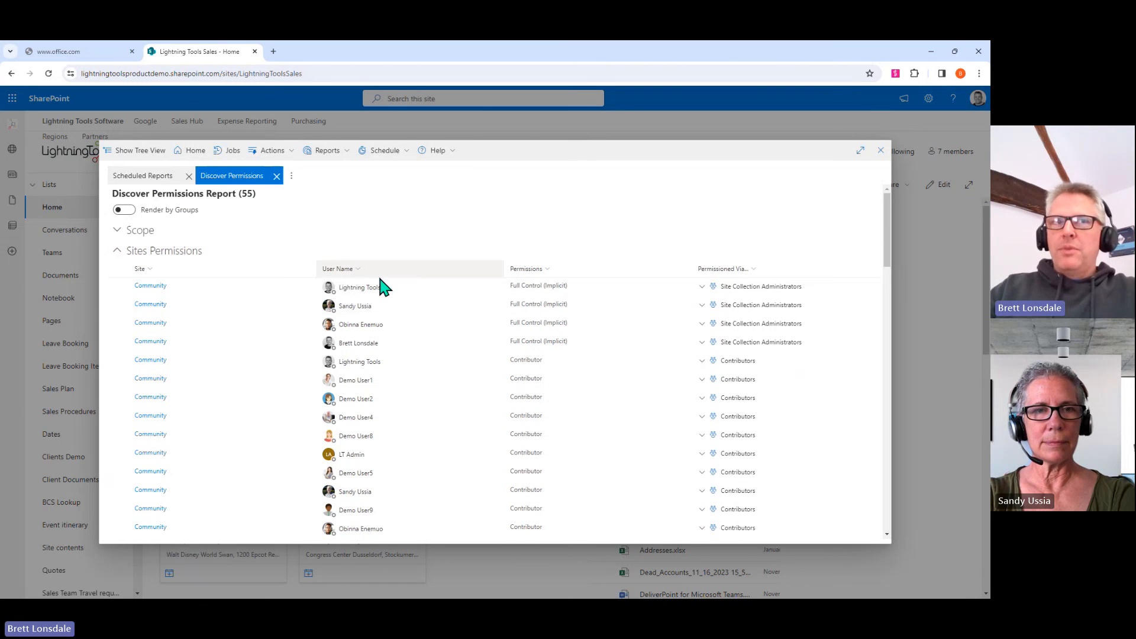
{"action": "scroll", "coordinate": [320, 290], "scroll_direction": "down", "scroll_amount": 1}
{"action": "scroll", "coordinate": [319, 291], "scroll_direction": "down", "scroll_amount": 4}
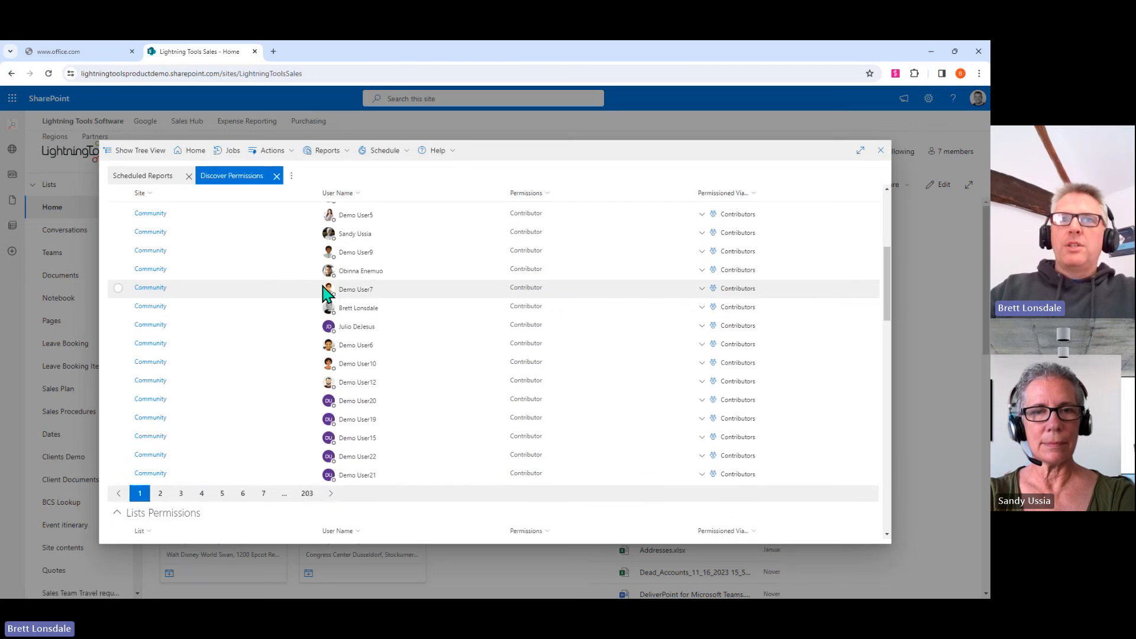
{"action": "scroll", "coordinate": [326, 293], "scroll_direction": "up", "scroll_amount": 2}
{"action": "scroll", "coordinate": [326, 293], "scroll_direction": "up", "scroll_amount": 5}
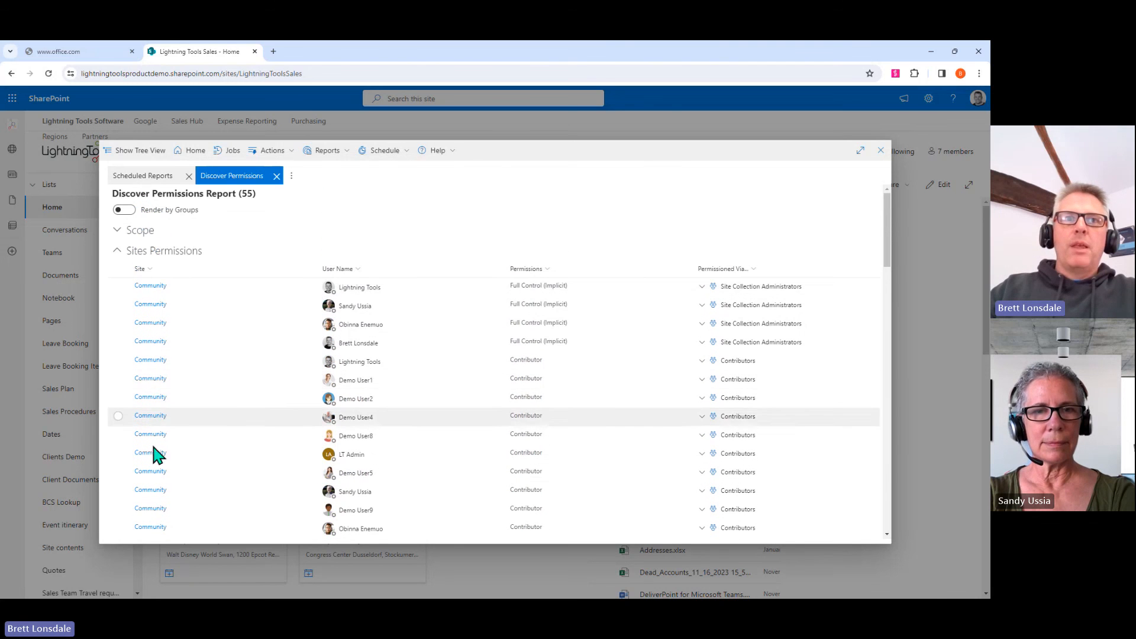
- Select Demo User5's permission on the Community site and view the account management and permission management options
{"action": "left_click", "coordinate": [118, 472]}
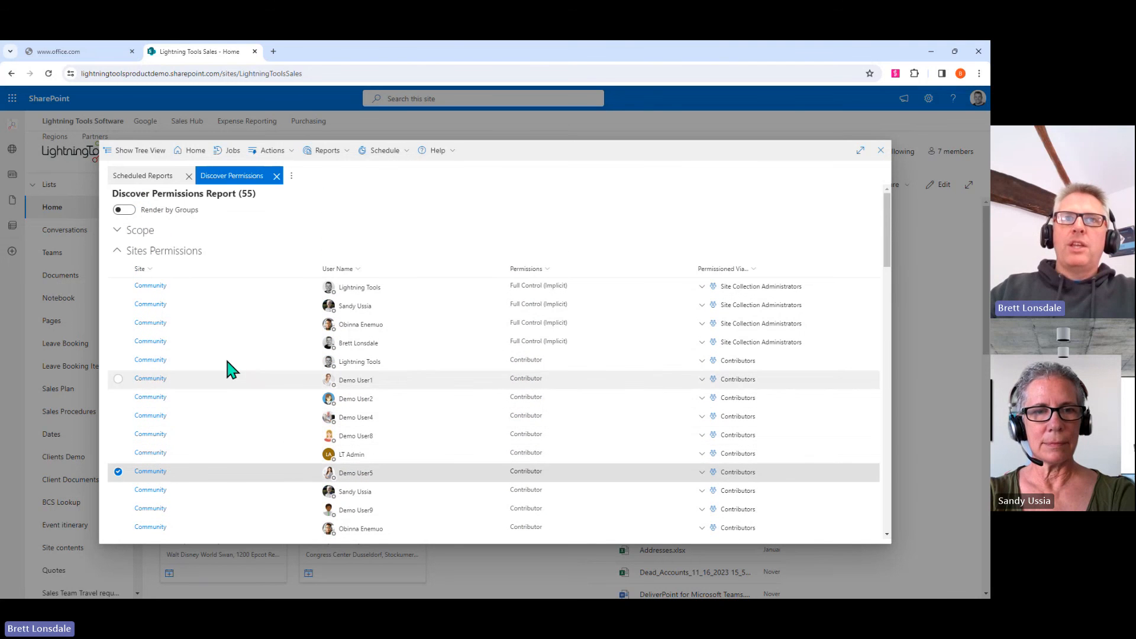
{"action": "left_click", "coordinate": [271, 150]}
{"action": "mouse_move", "coordinate": [315, 224]}
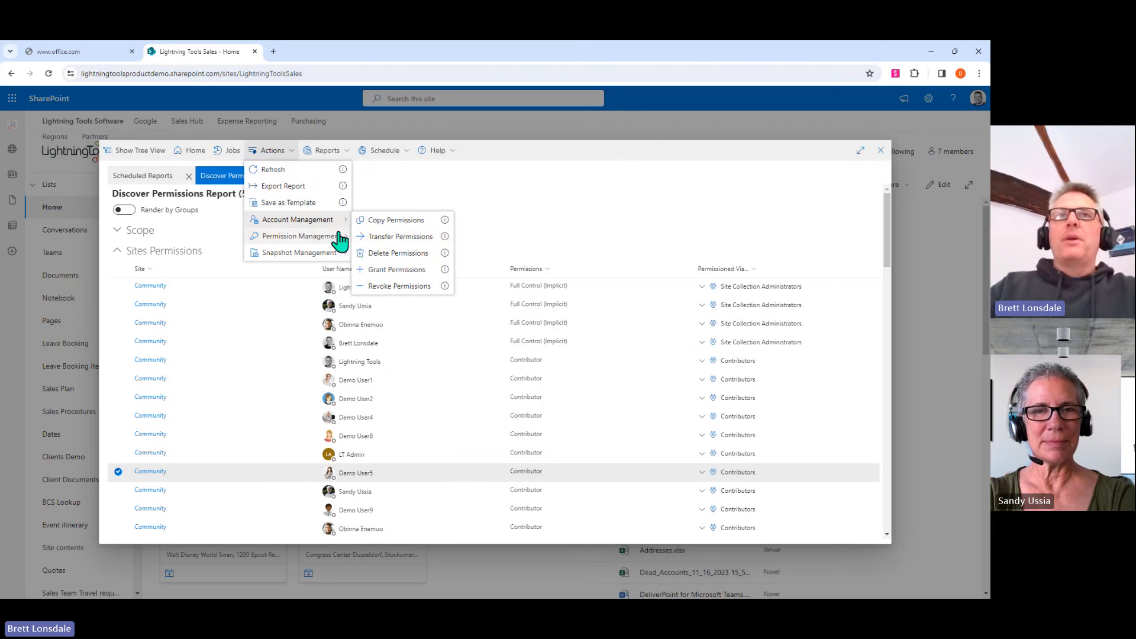
{"action": "mouse_move", "coordinate": [337, 239]}
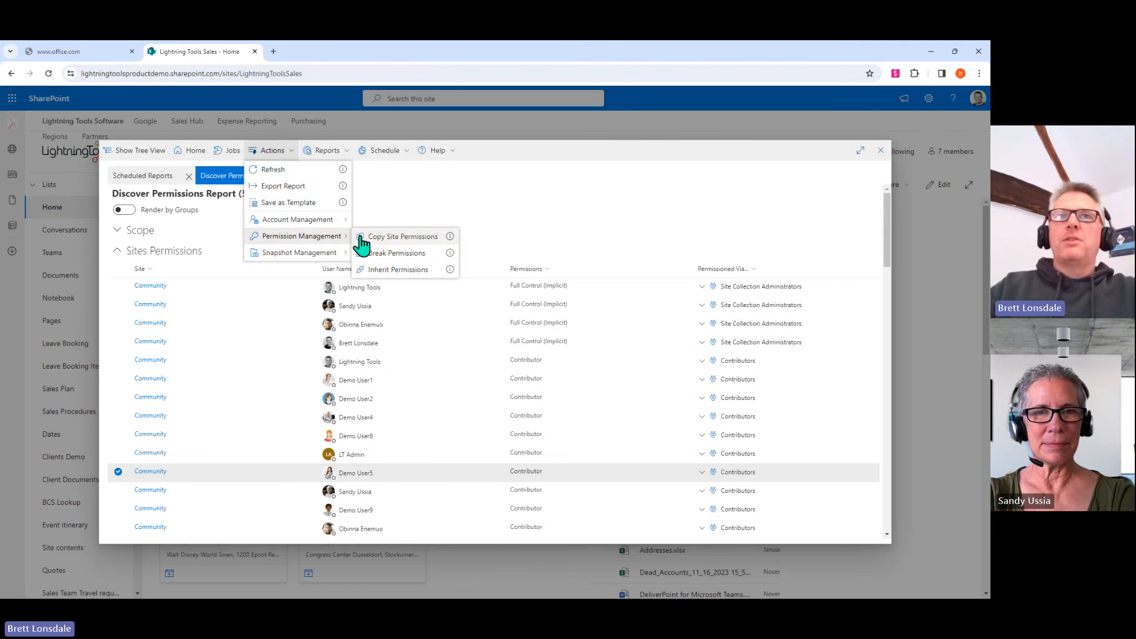